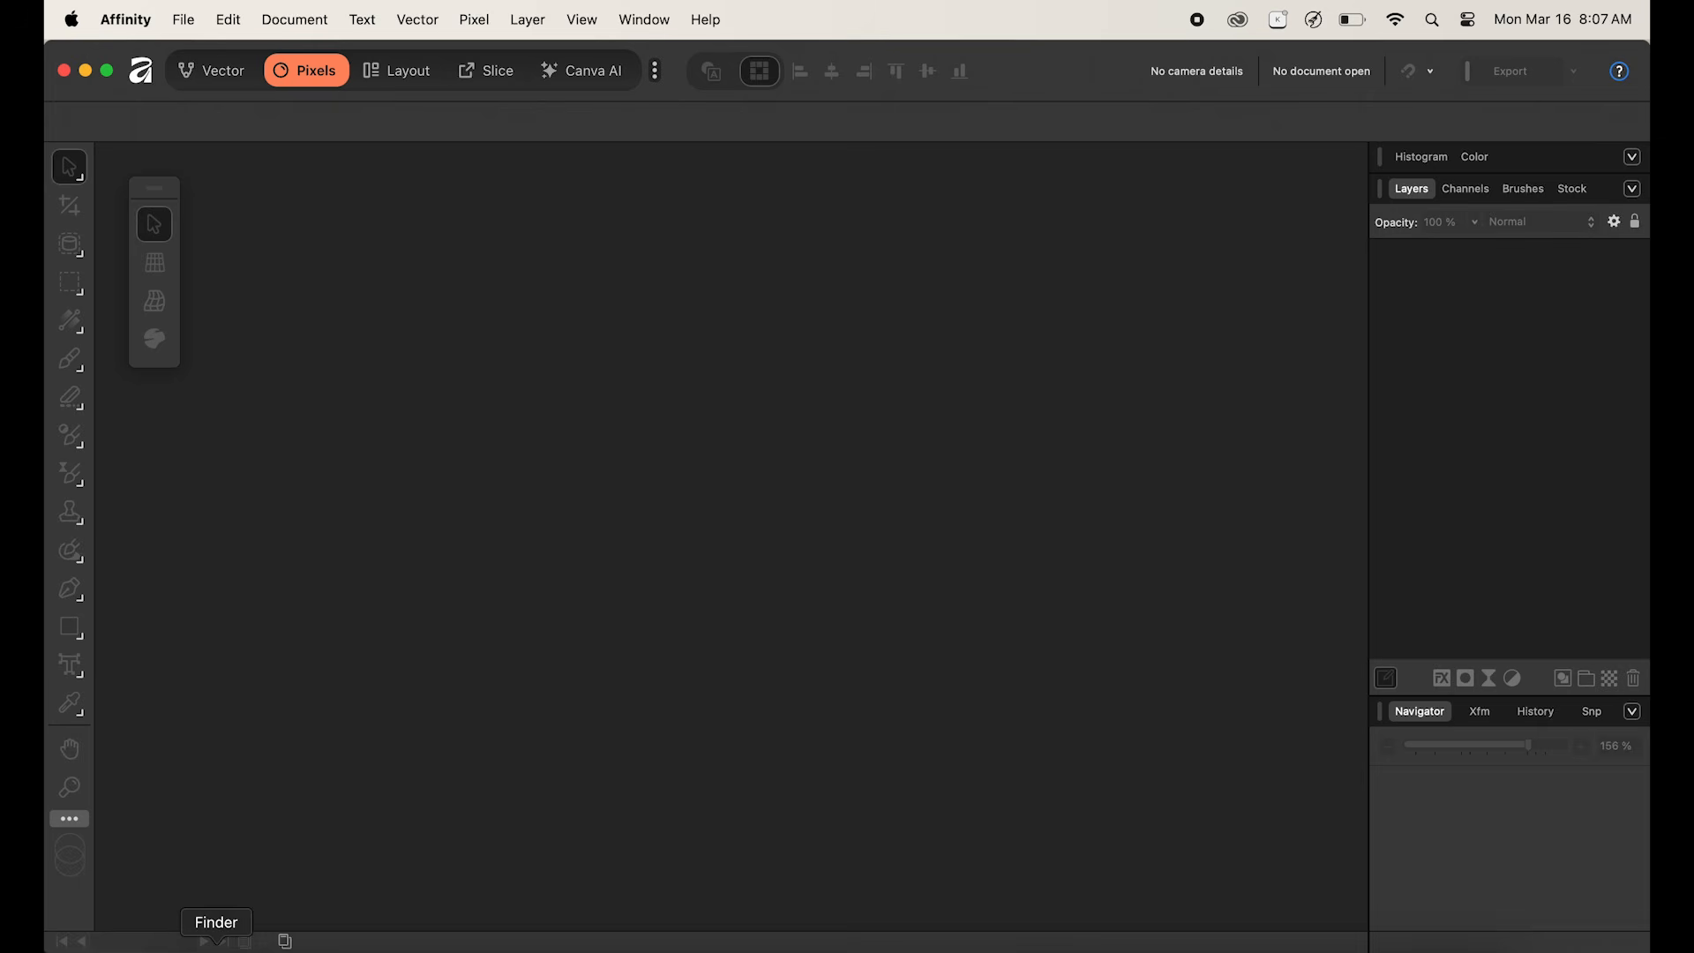
Step: Open Landscape Subject.png from the Image folder in Finder as a document in Affinity
{"action": "left_click", "coordinate": [216, 942]}
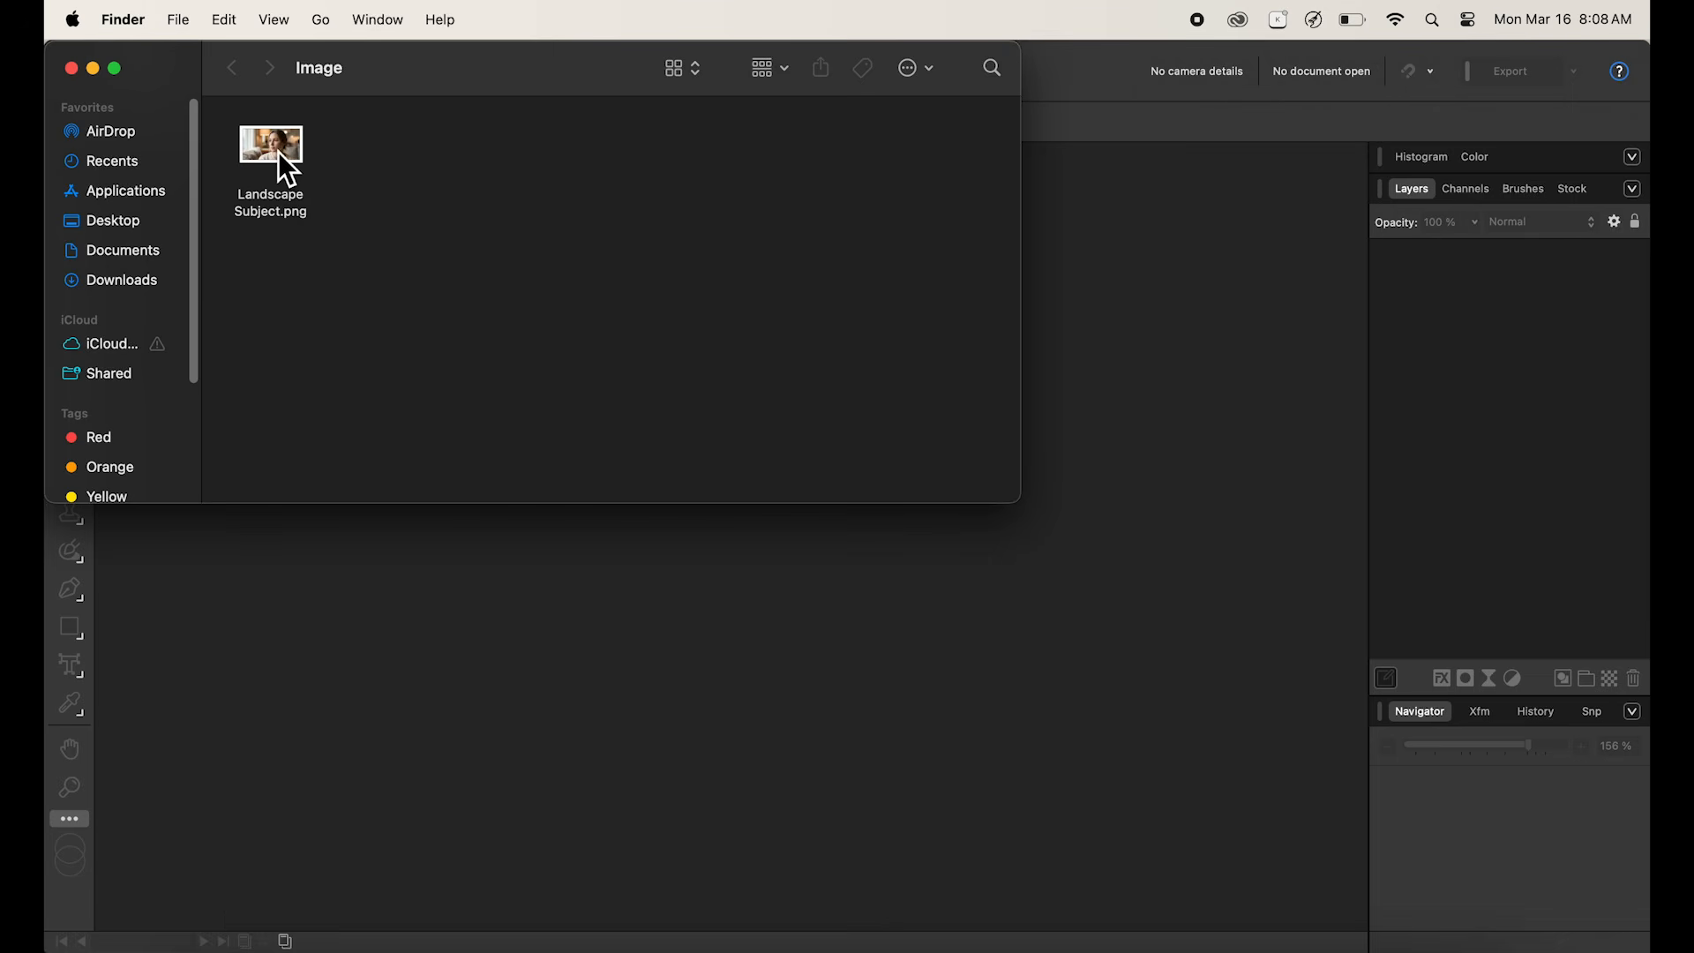
{"action": "left_click_drag", "start_coordinate": [278, 152], "coordinate": [1229, 400]}
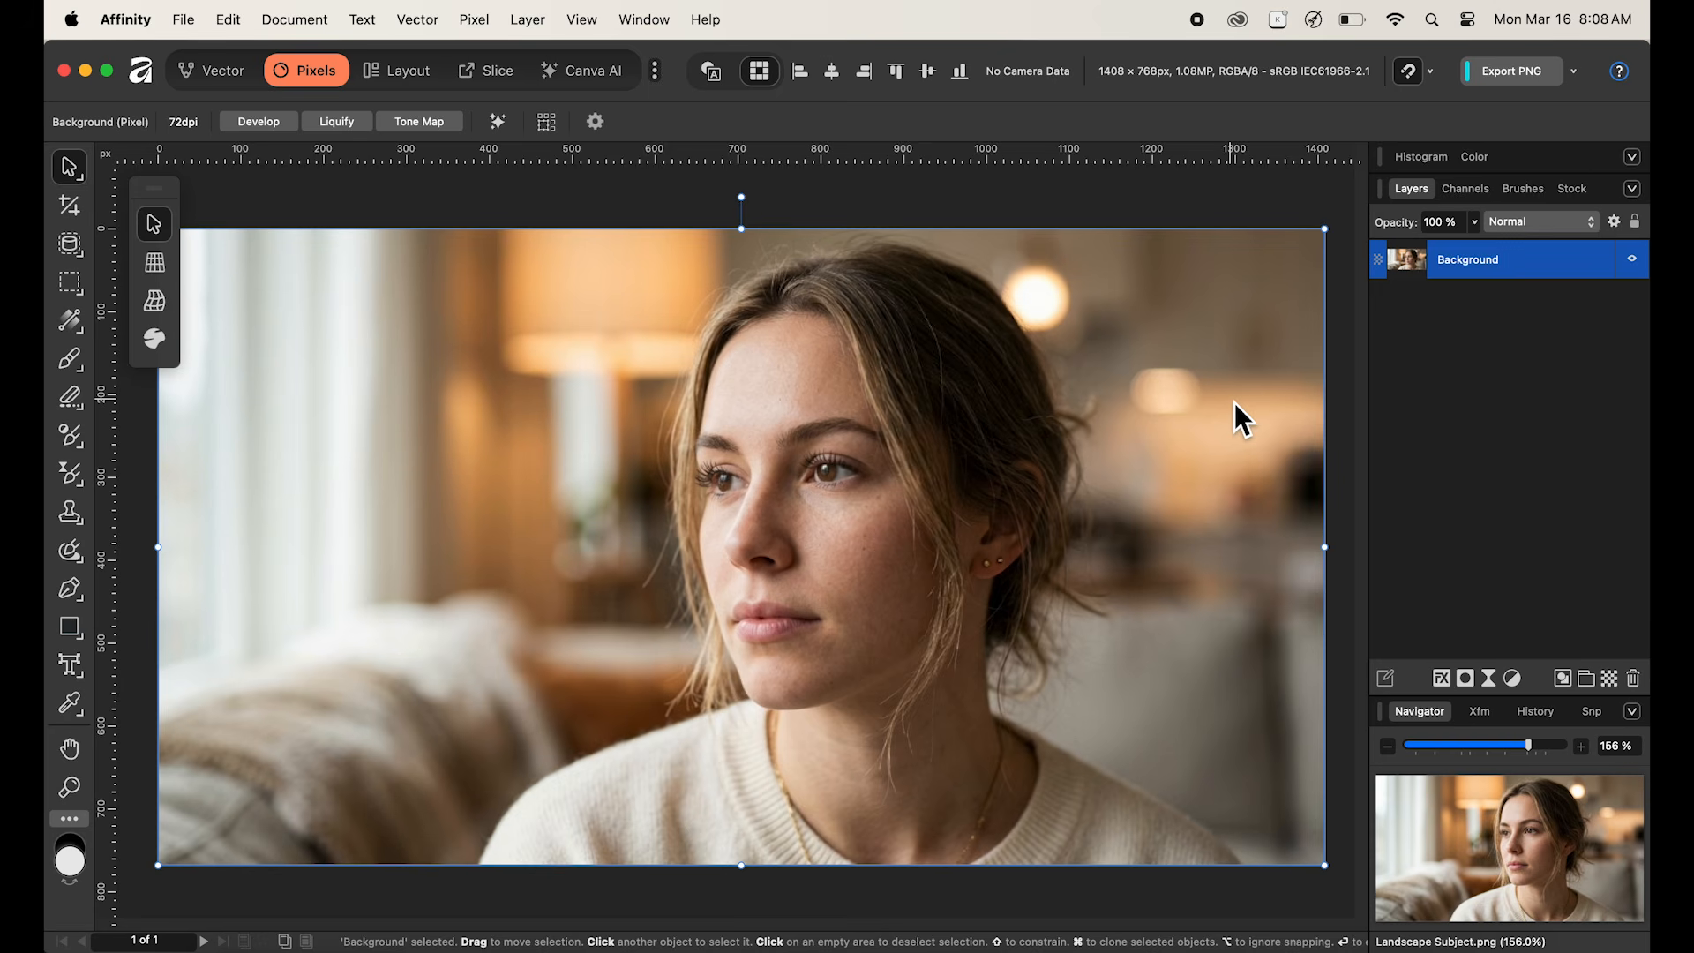
{"action": "key", "text": "super+minus"}
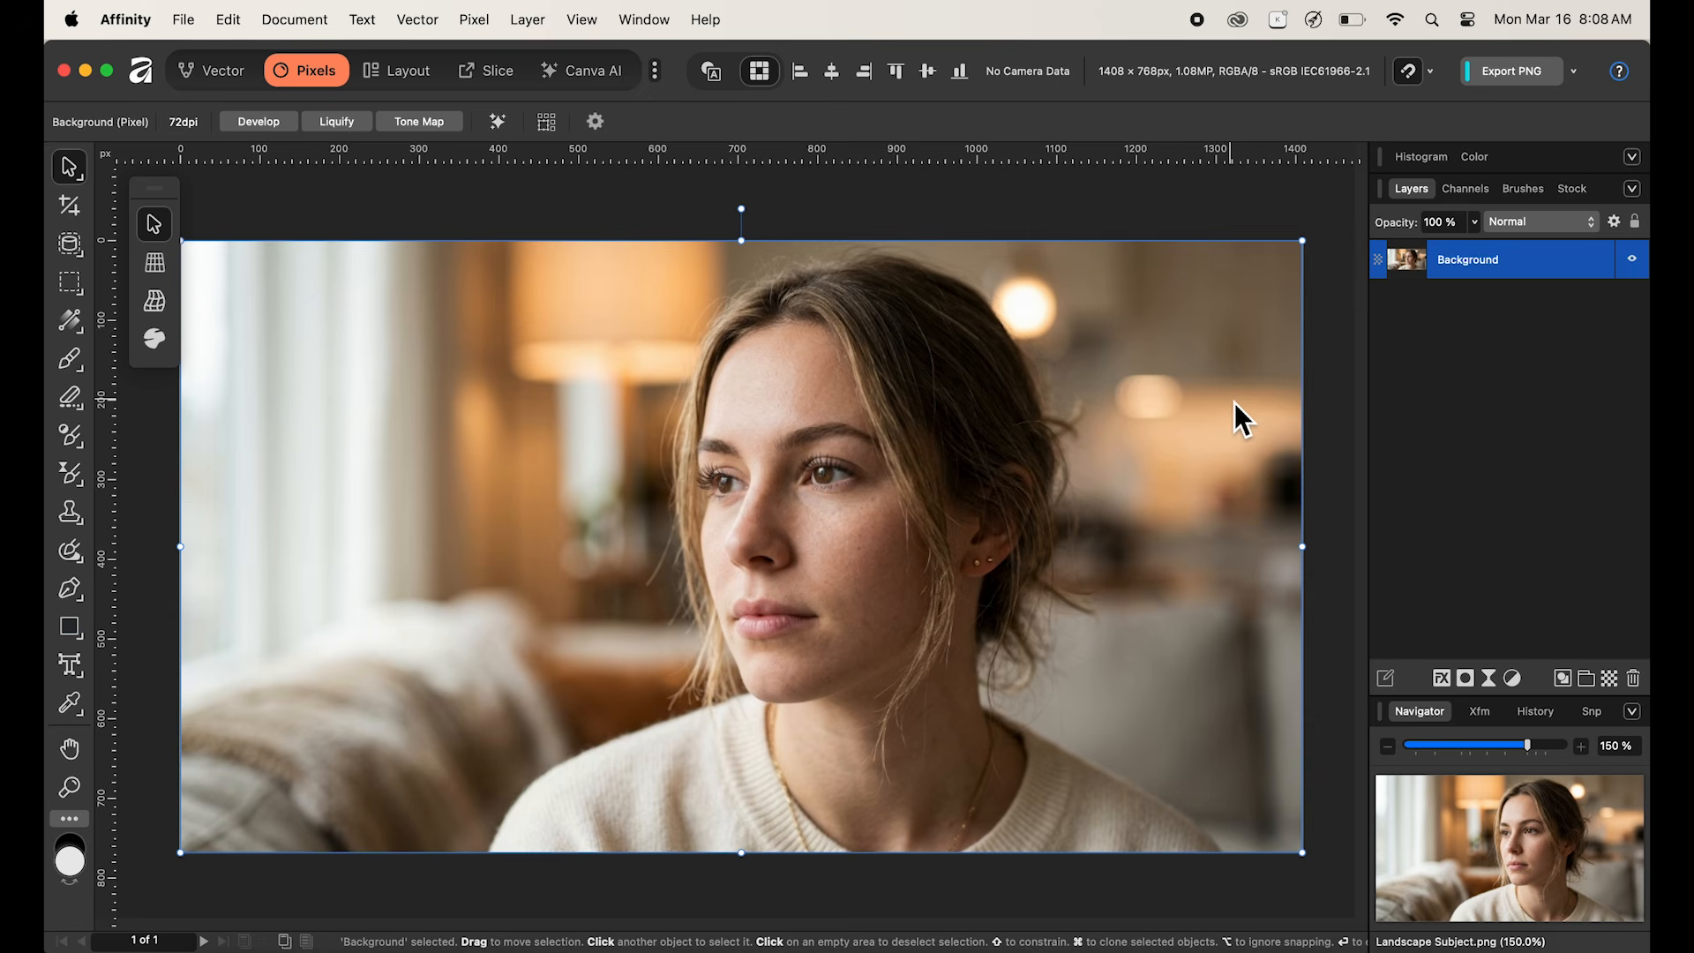
Step: Rename the Background layer as Portrait
{"action": "double_click", "coordinate": [1459, 265]}
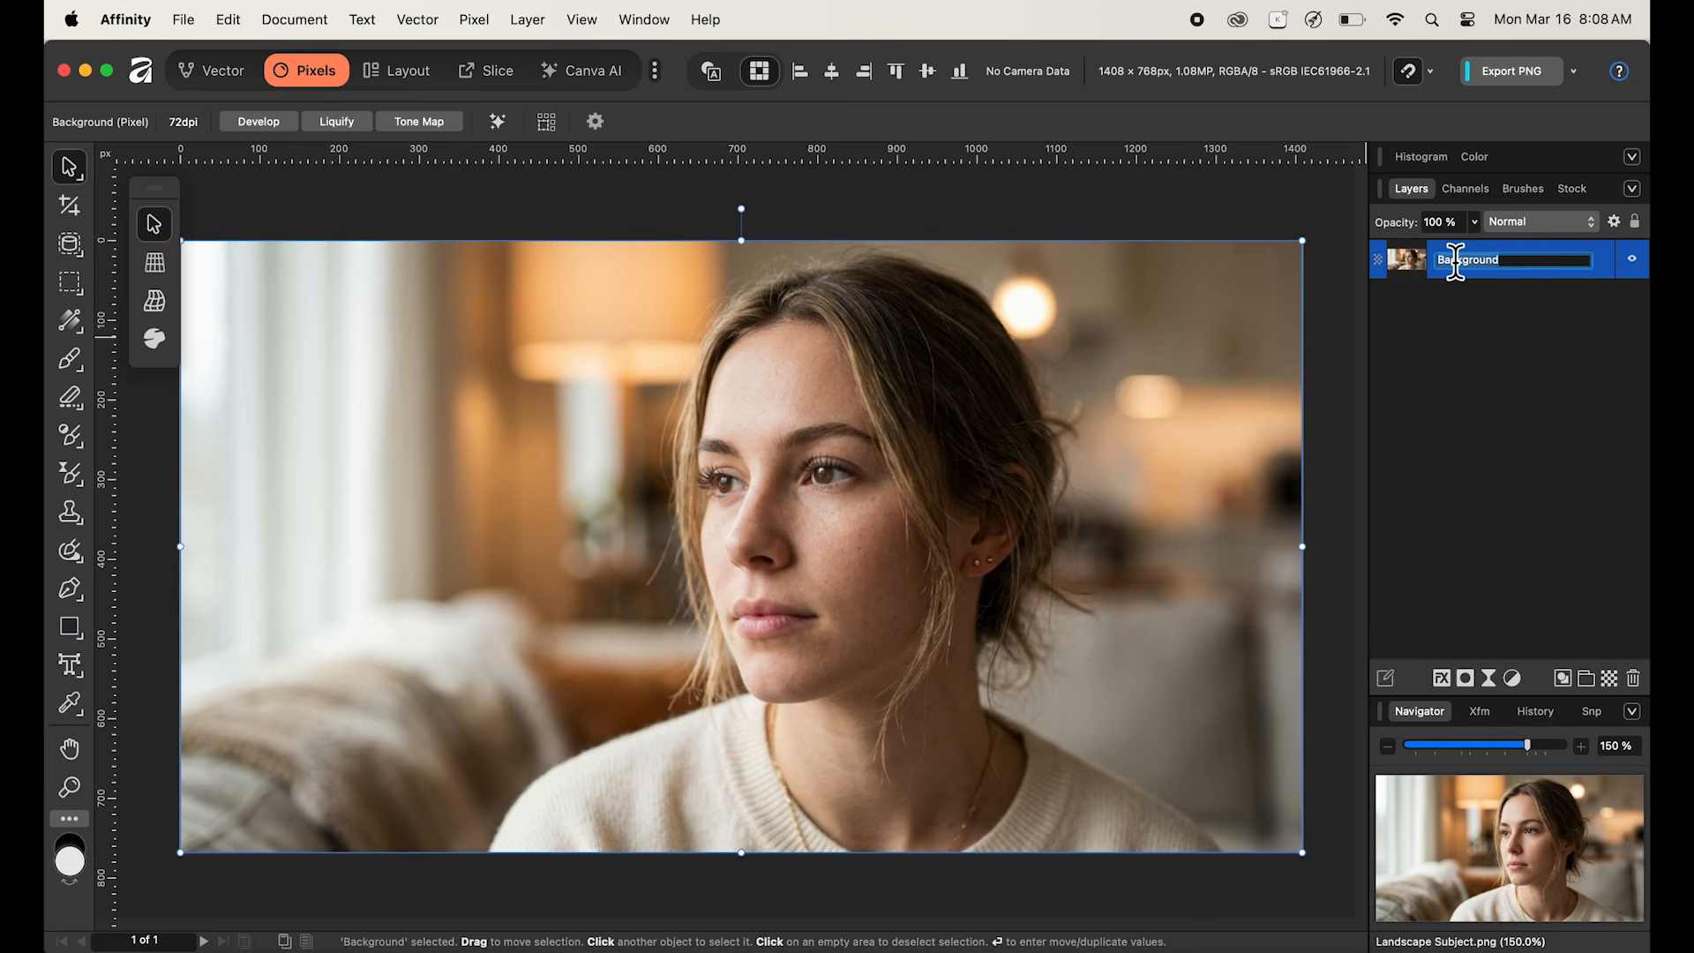
{"action": "type", "text": "Portrait"}
{"action": "key", "text": "Return"}
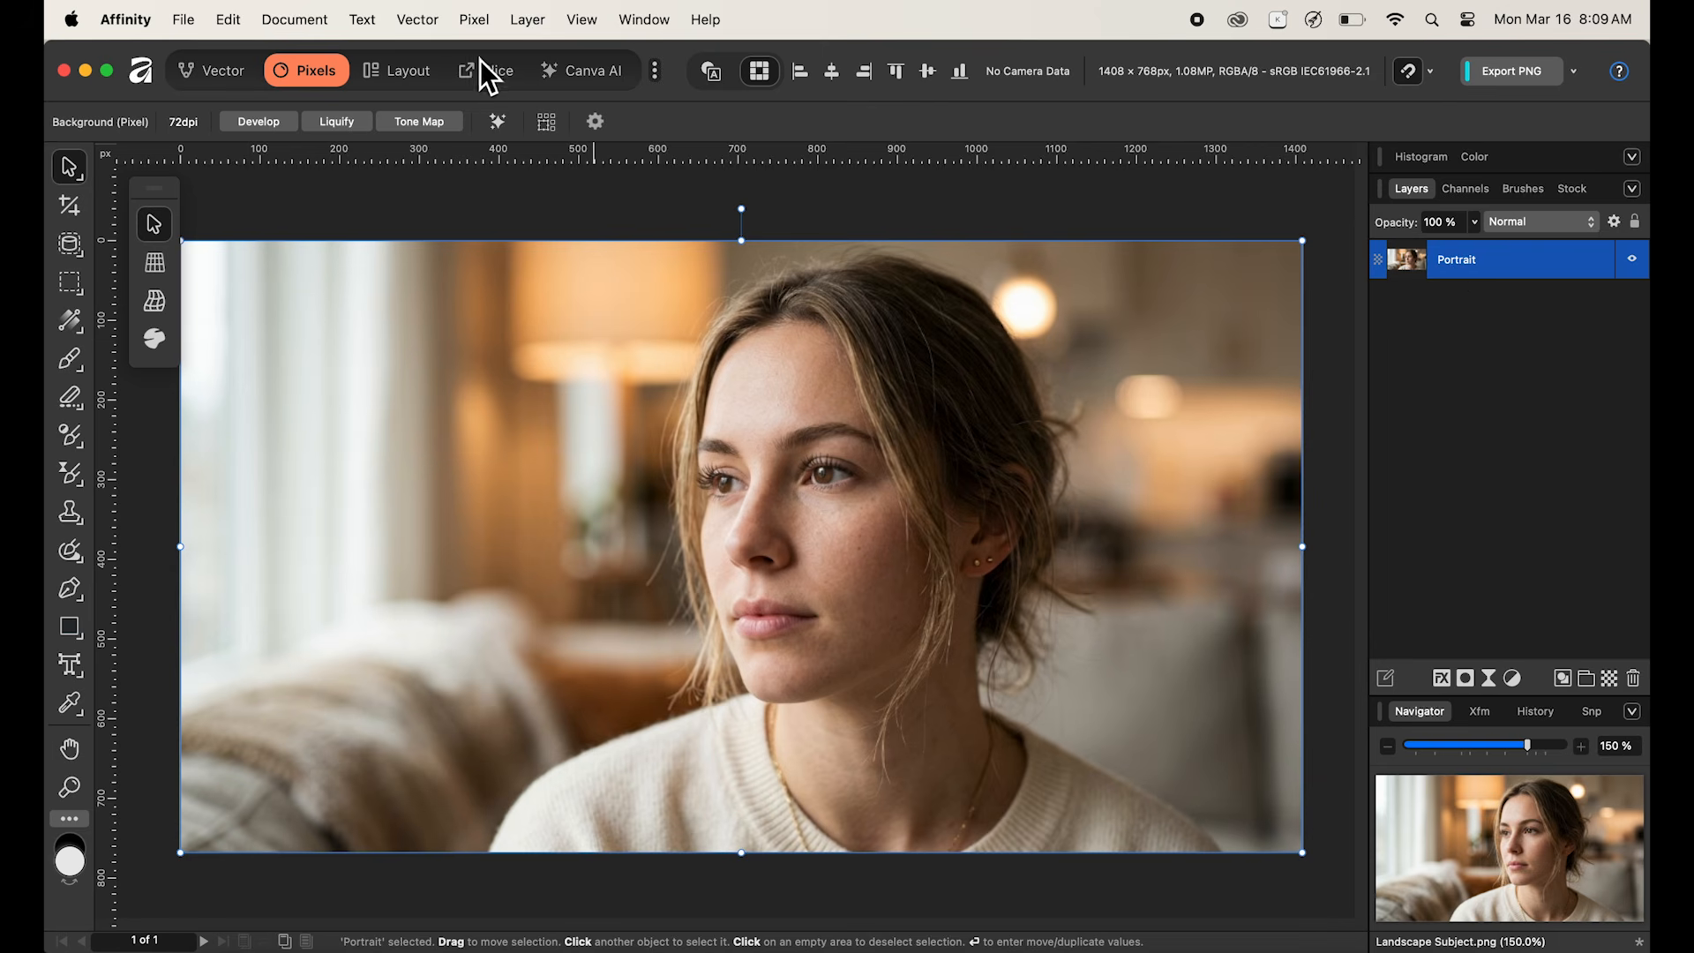
Step: Add a live Gaussian Blur filter to the Portrait layer with a radius of 56.6 px and Preserve Alpha enabled
{"action": "left_click", "coordinate": [475, 20]}
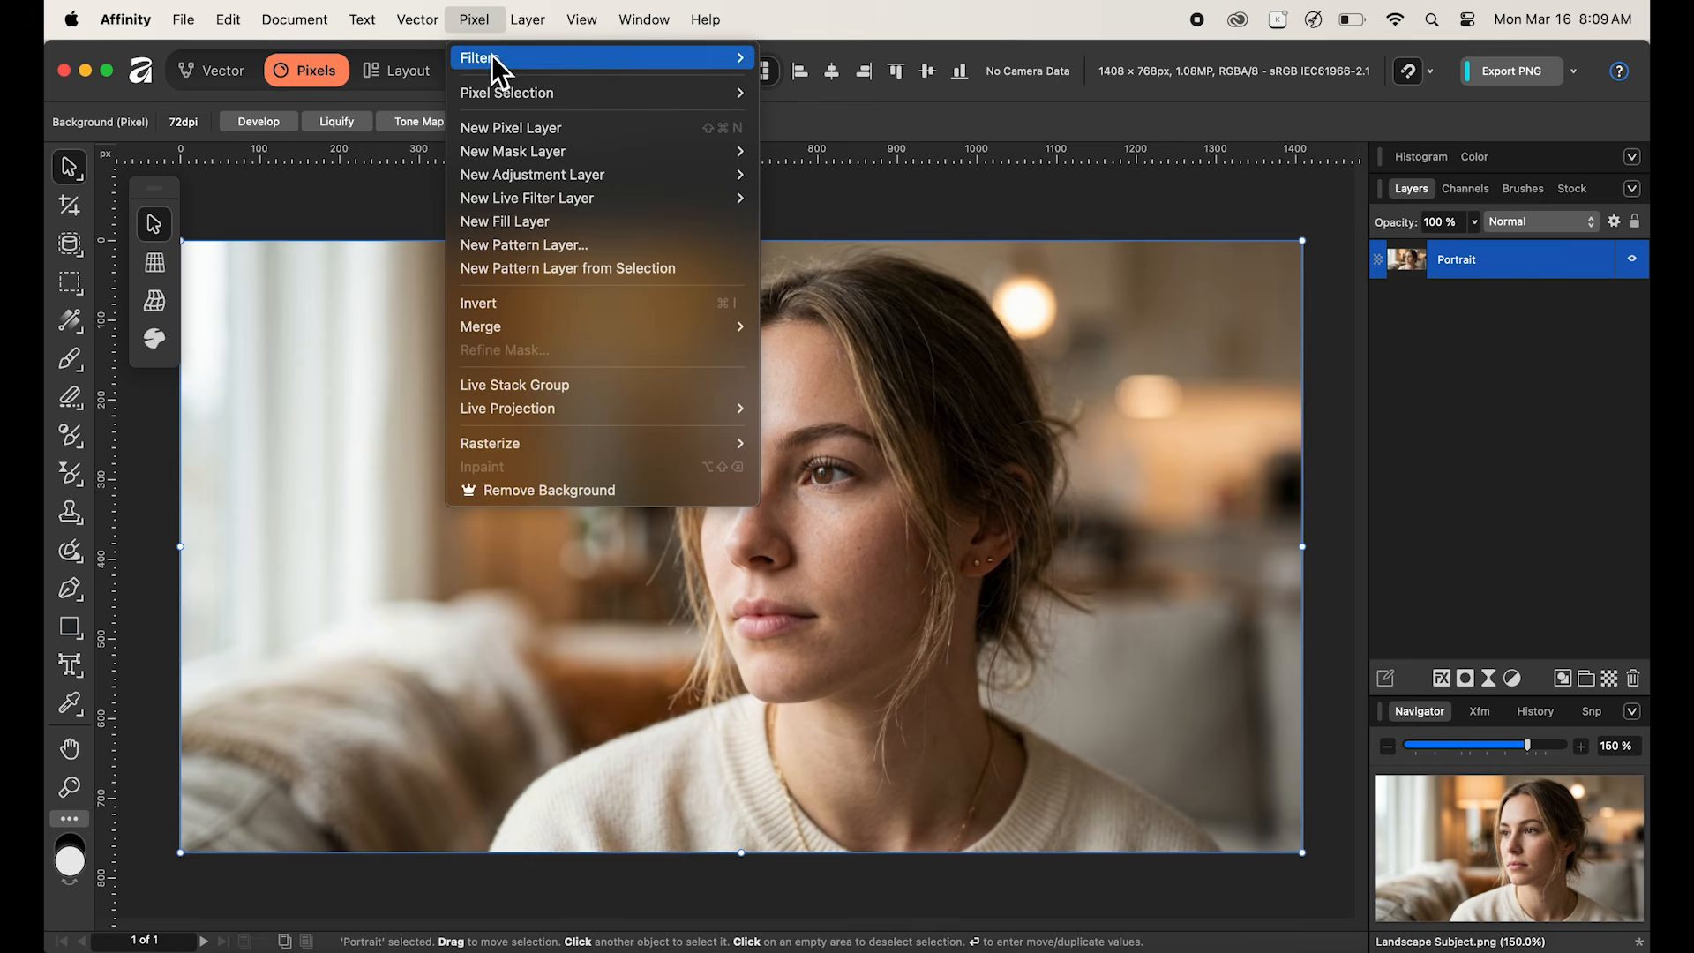
{"action": "mouse_move", "coordinate": [540, 201]}
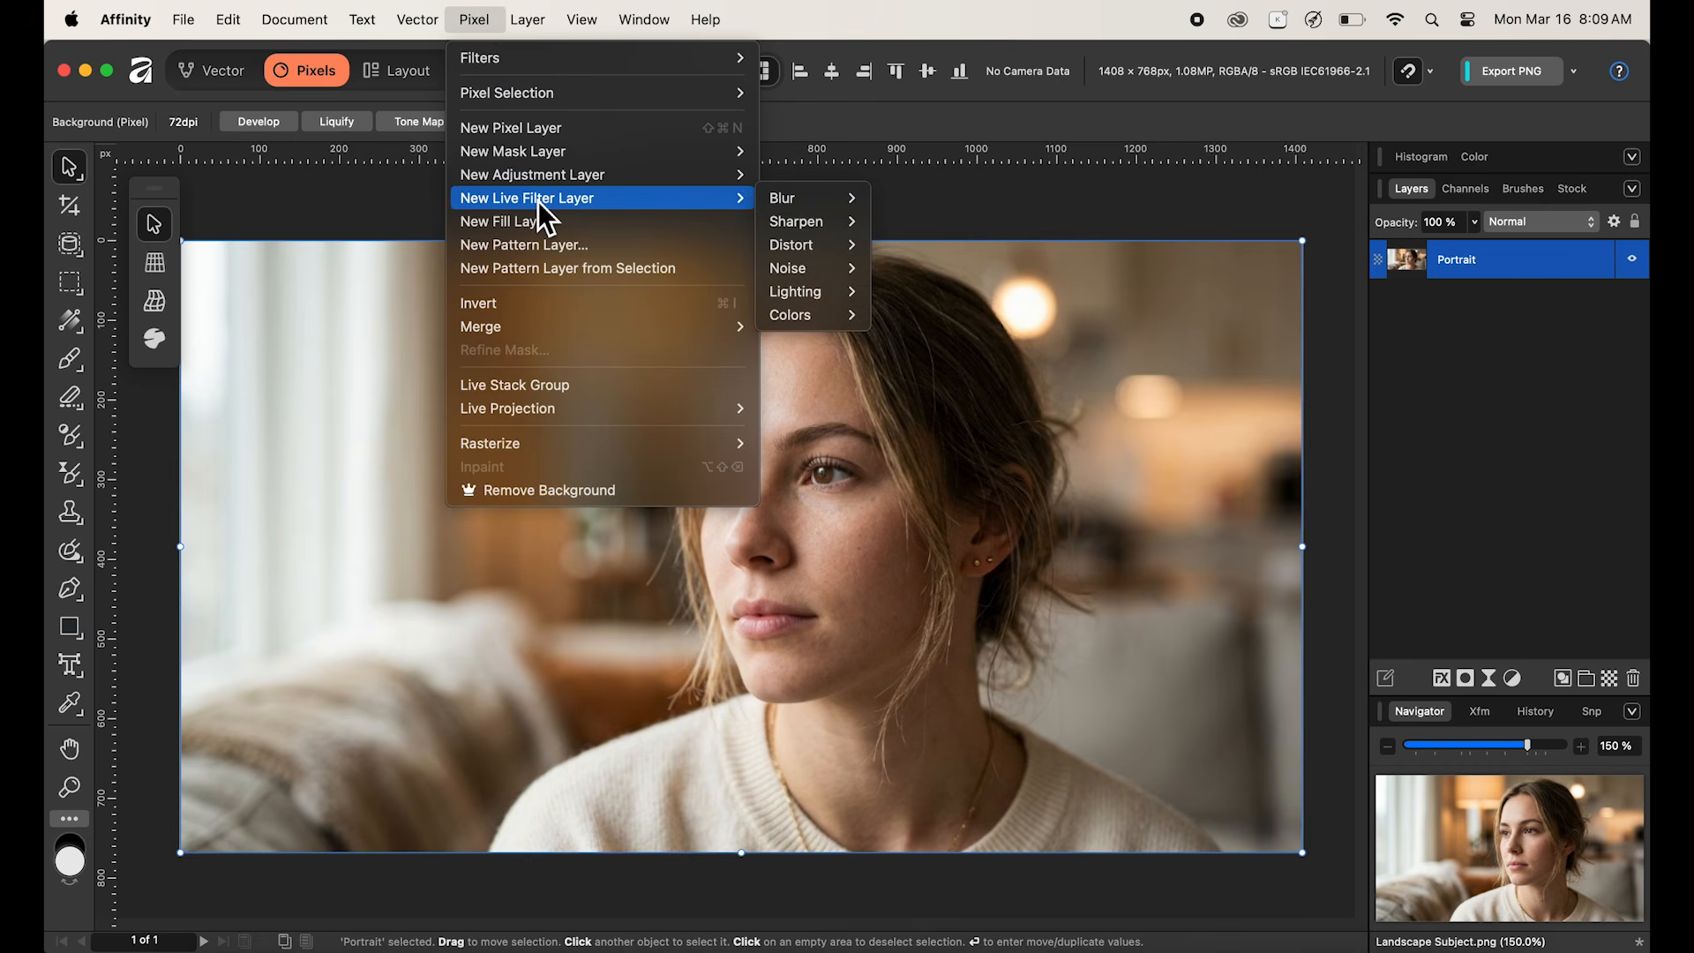
{"action": "mouse_move", "coordinate": [792, 198]}
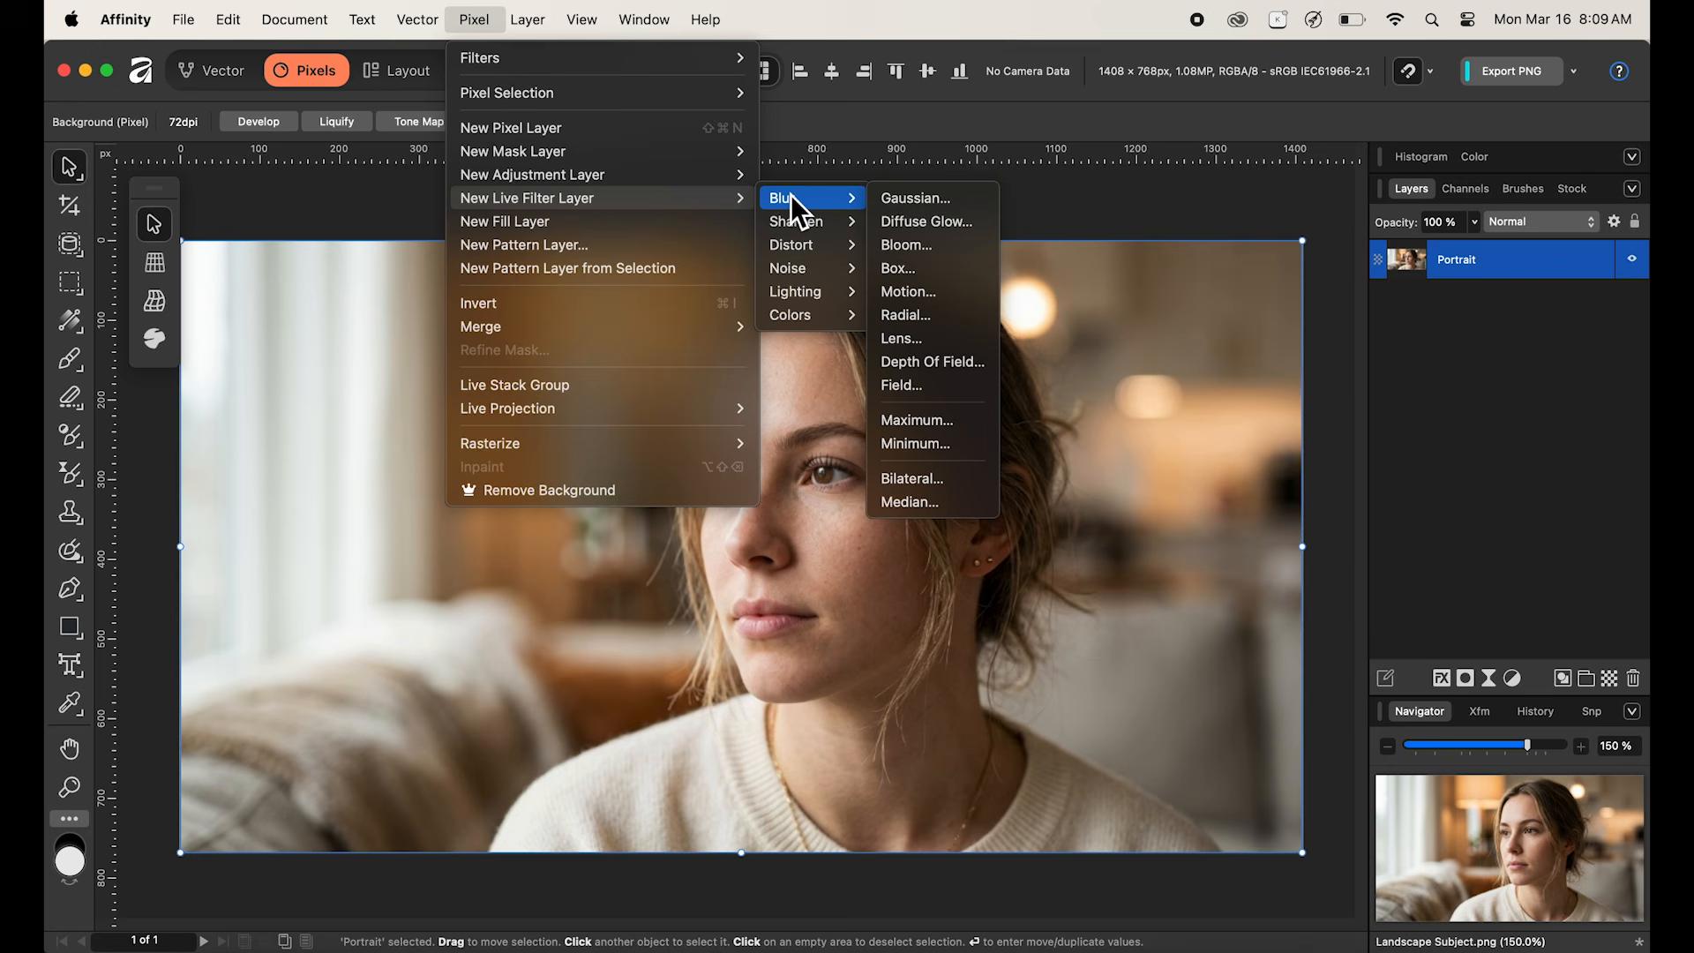
{"action": "left_click", "coordinate": [903, 199]}
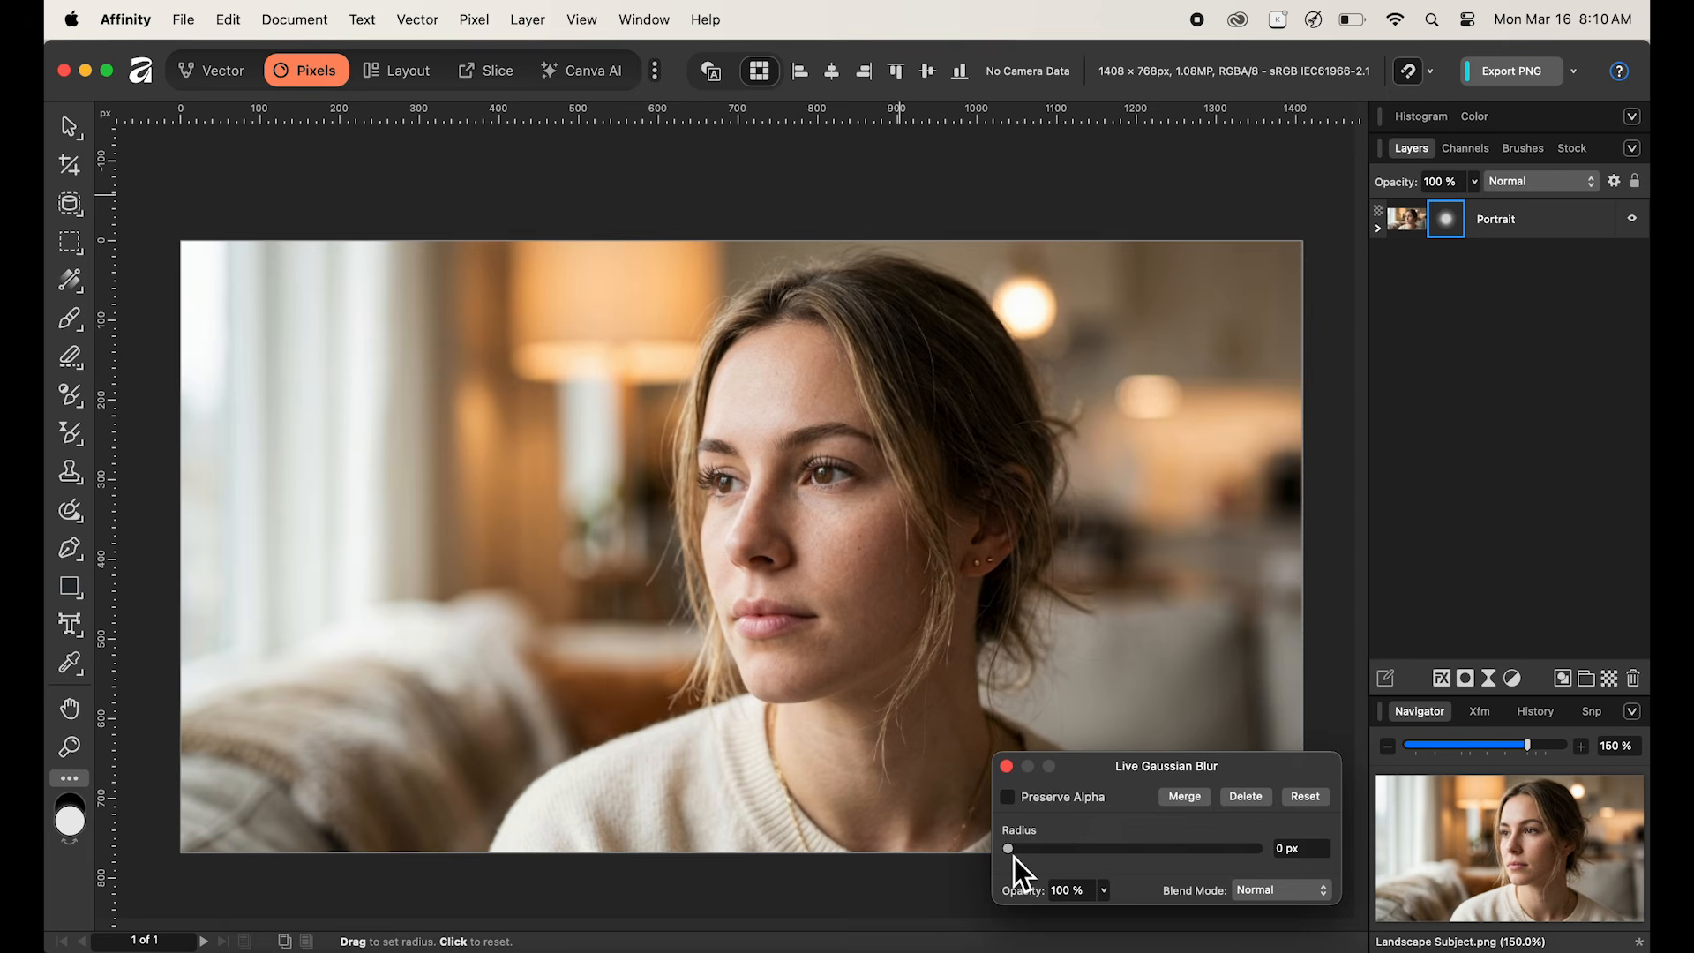
{"action": "left_click_drag", "start_coordinate": [1015, 857], "coordinate": [1239, 852]}
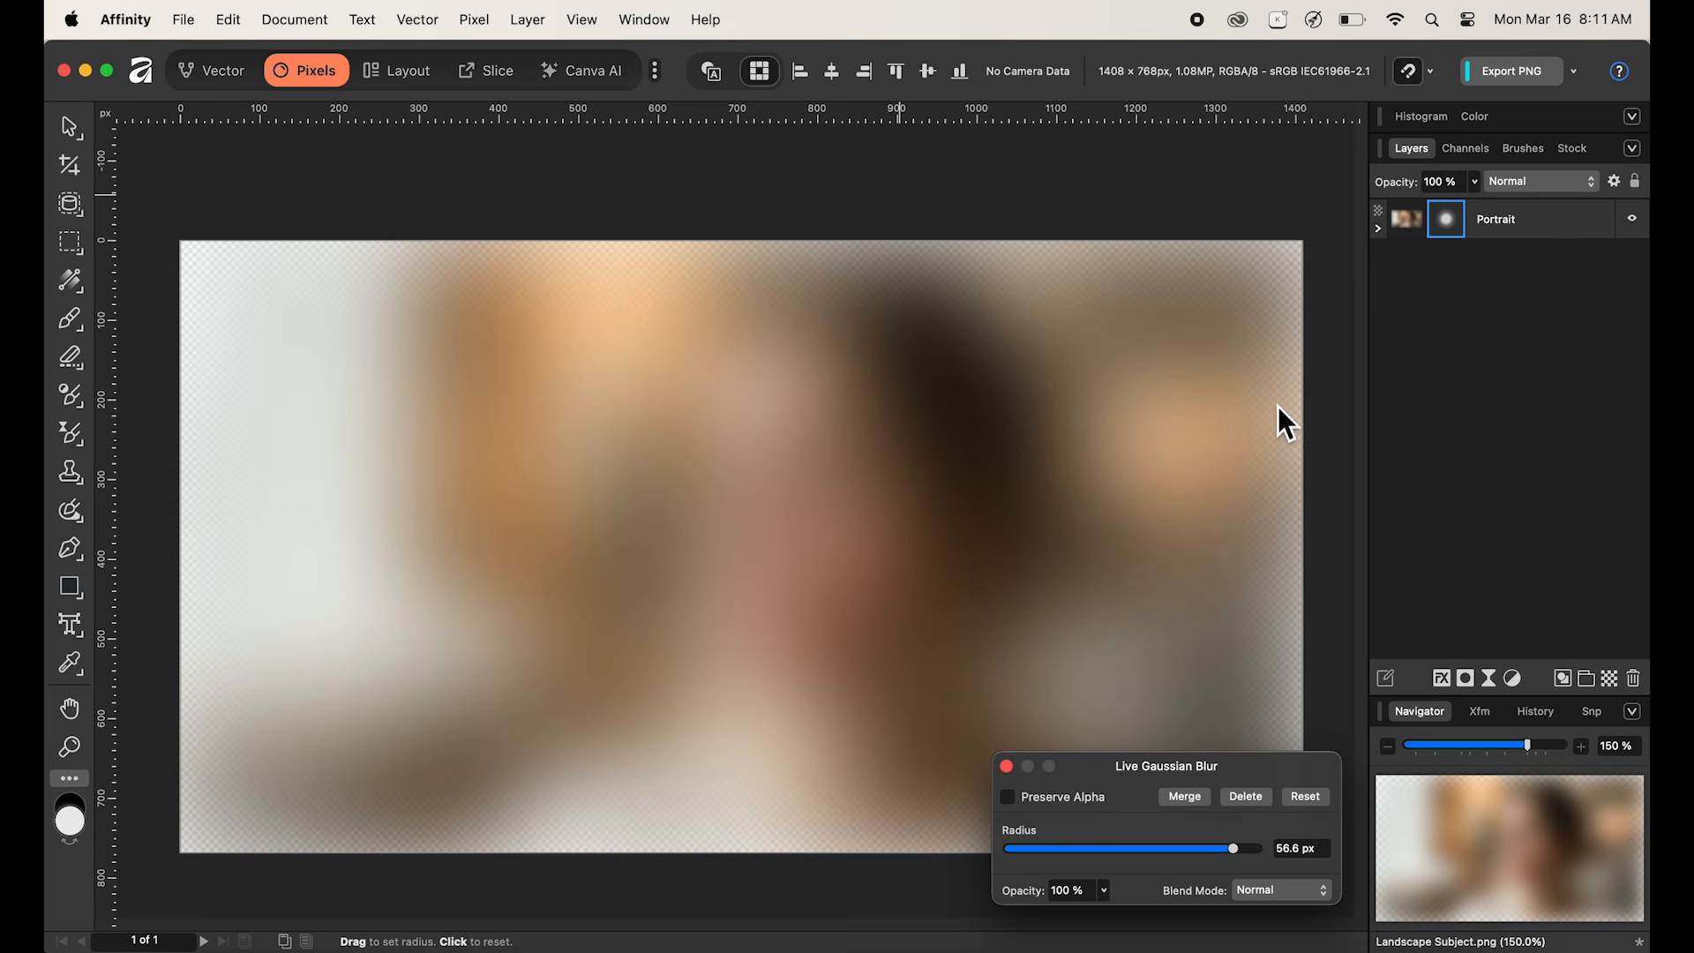
{"action": "left_click", "coordinate": [1042, 805]}
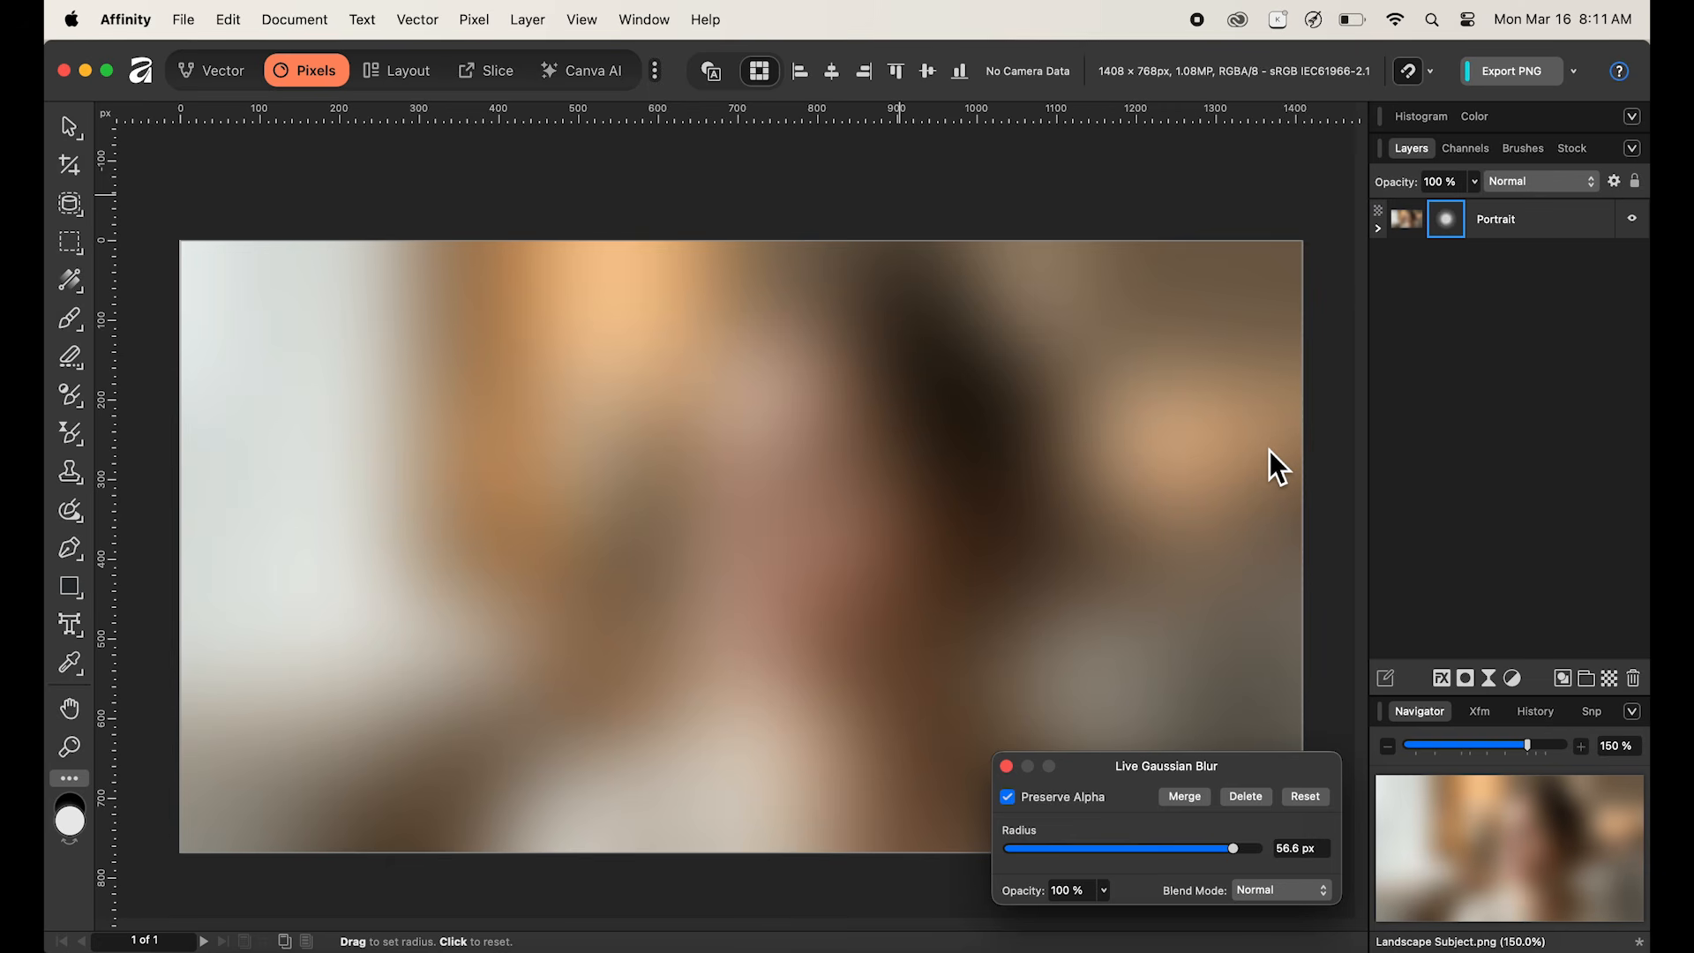
{"action": "left_click", "coordinate": [1007, 768]}
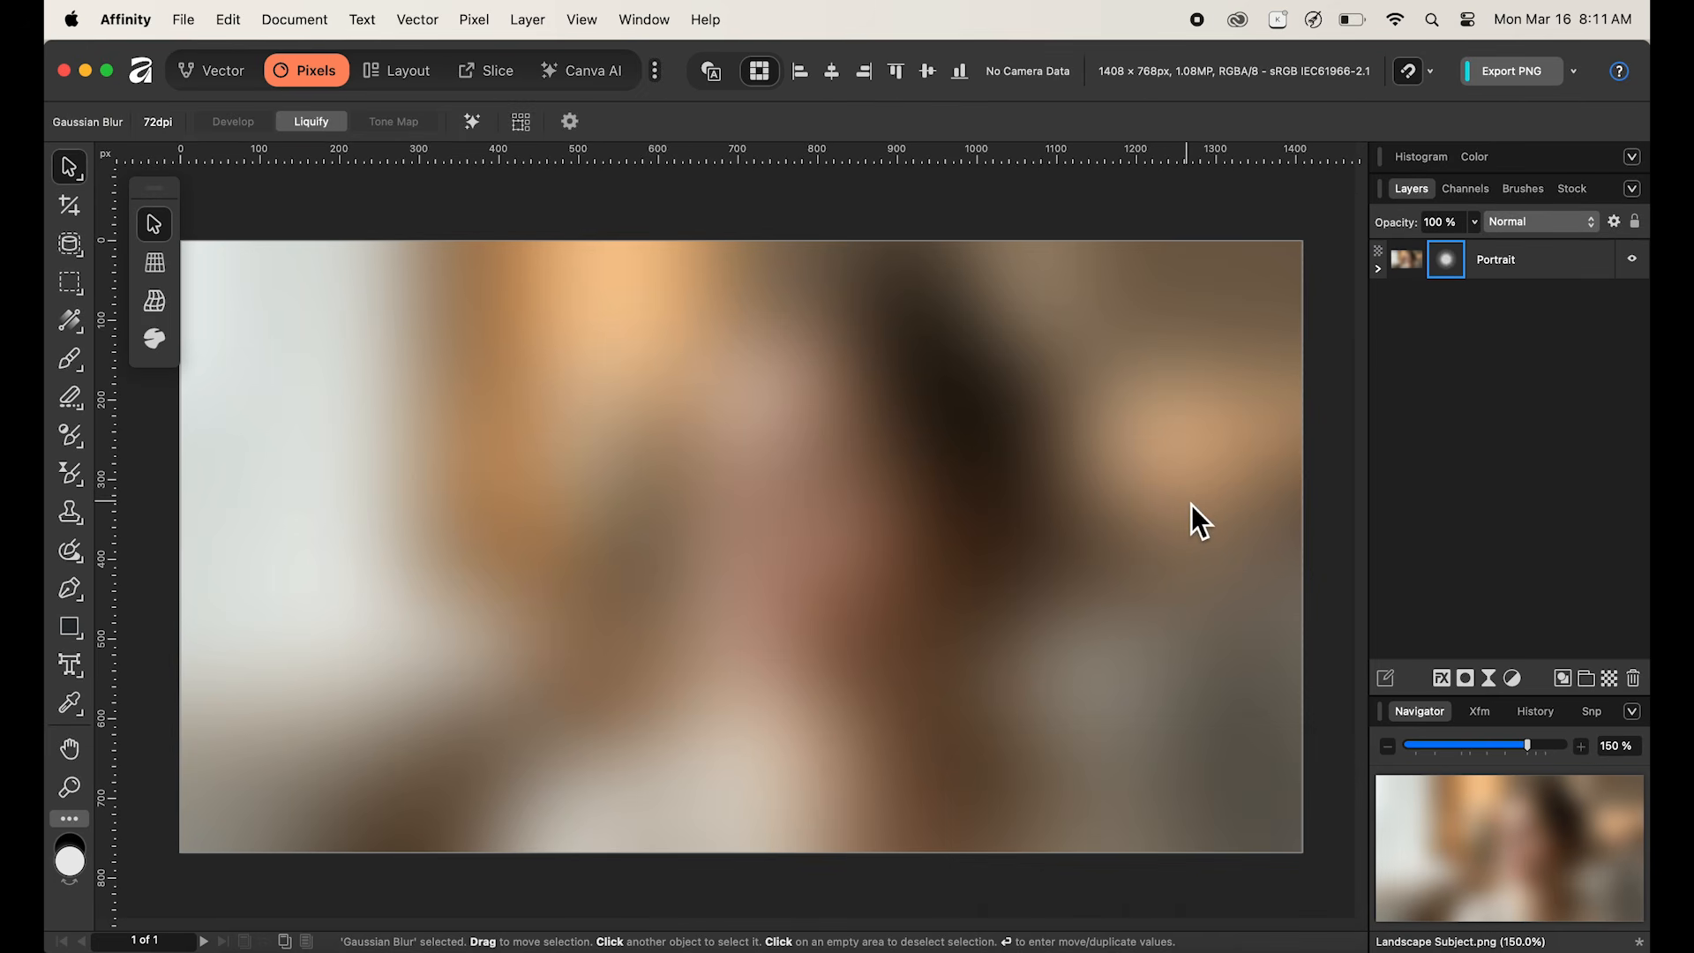
Step: Move the nested Gaussian Blur layer out above the Portrait layer and set its blend mode to Hard Mix
{"action": "left_click", "coordinate": [1383, 275]}
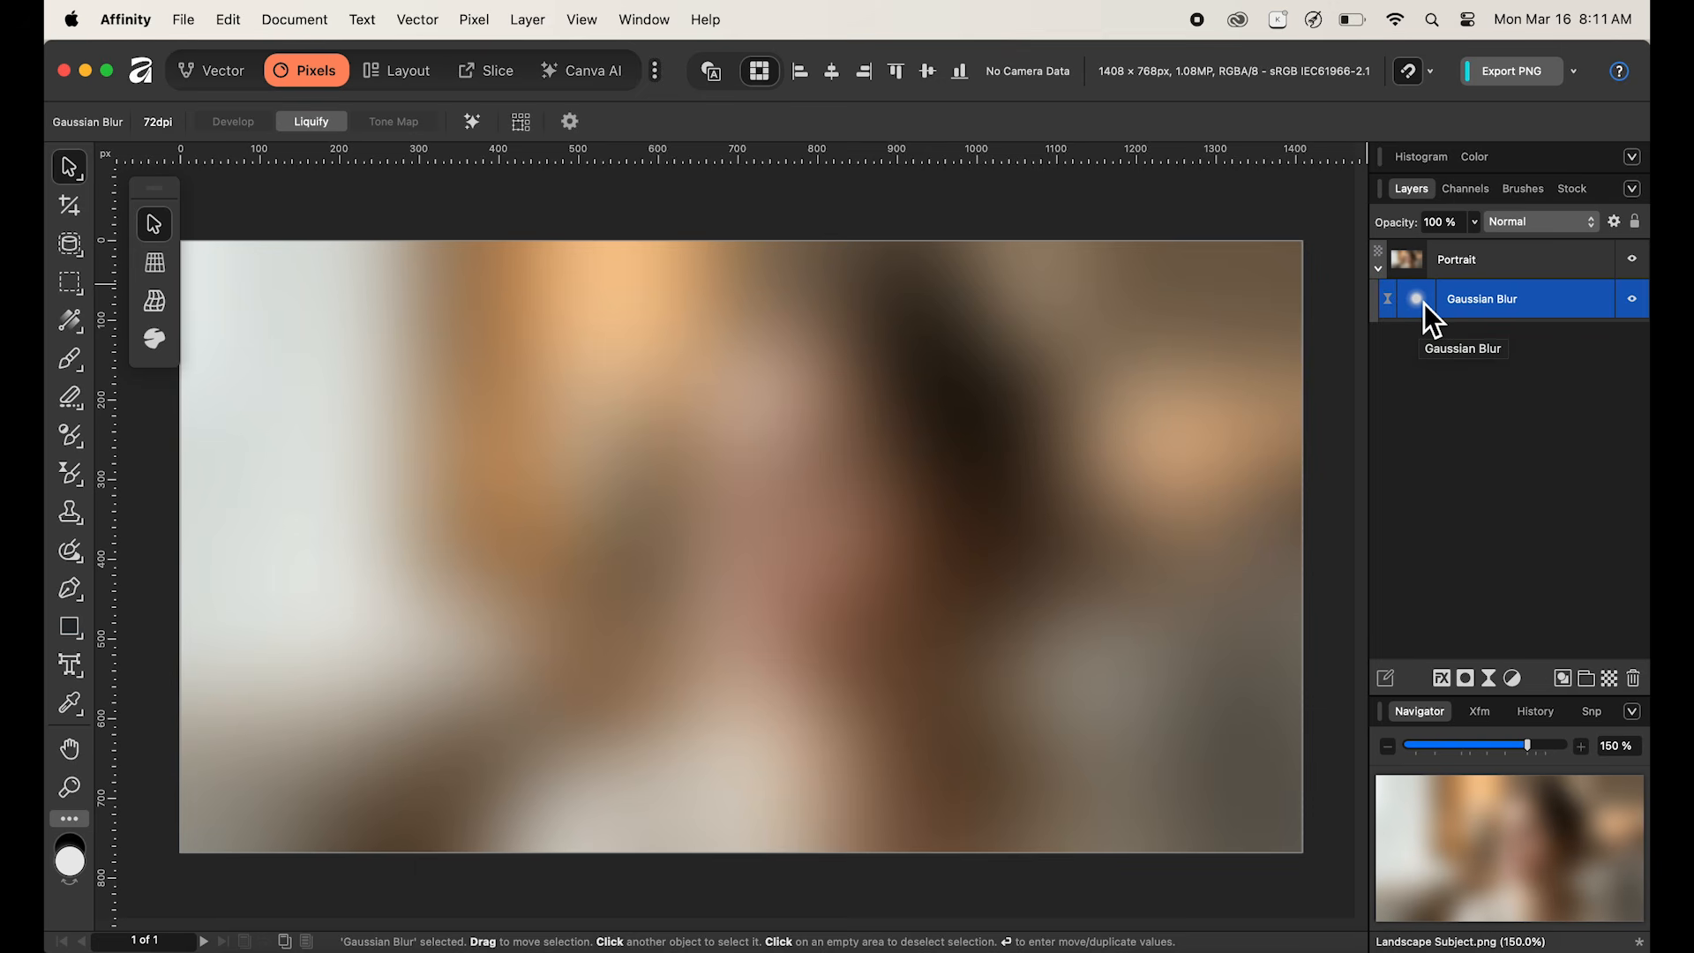
{"action": "left_click_drag", "start_coordinate": [1424, 304], "coordinate": [1422, 247]}
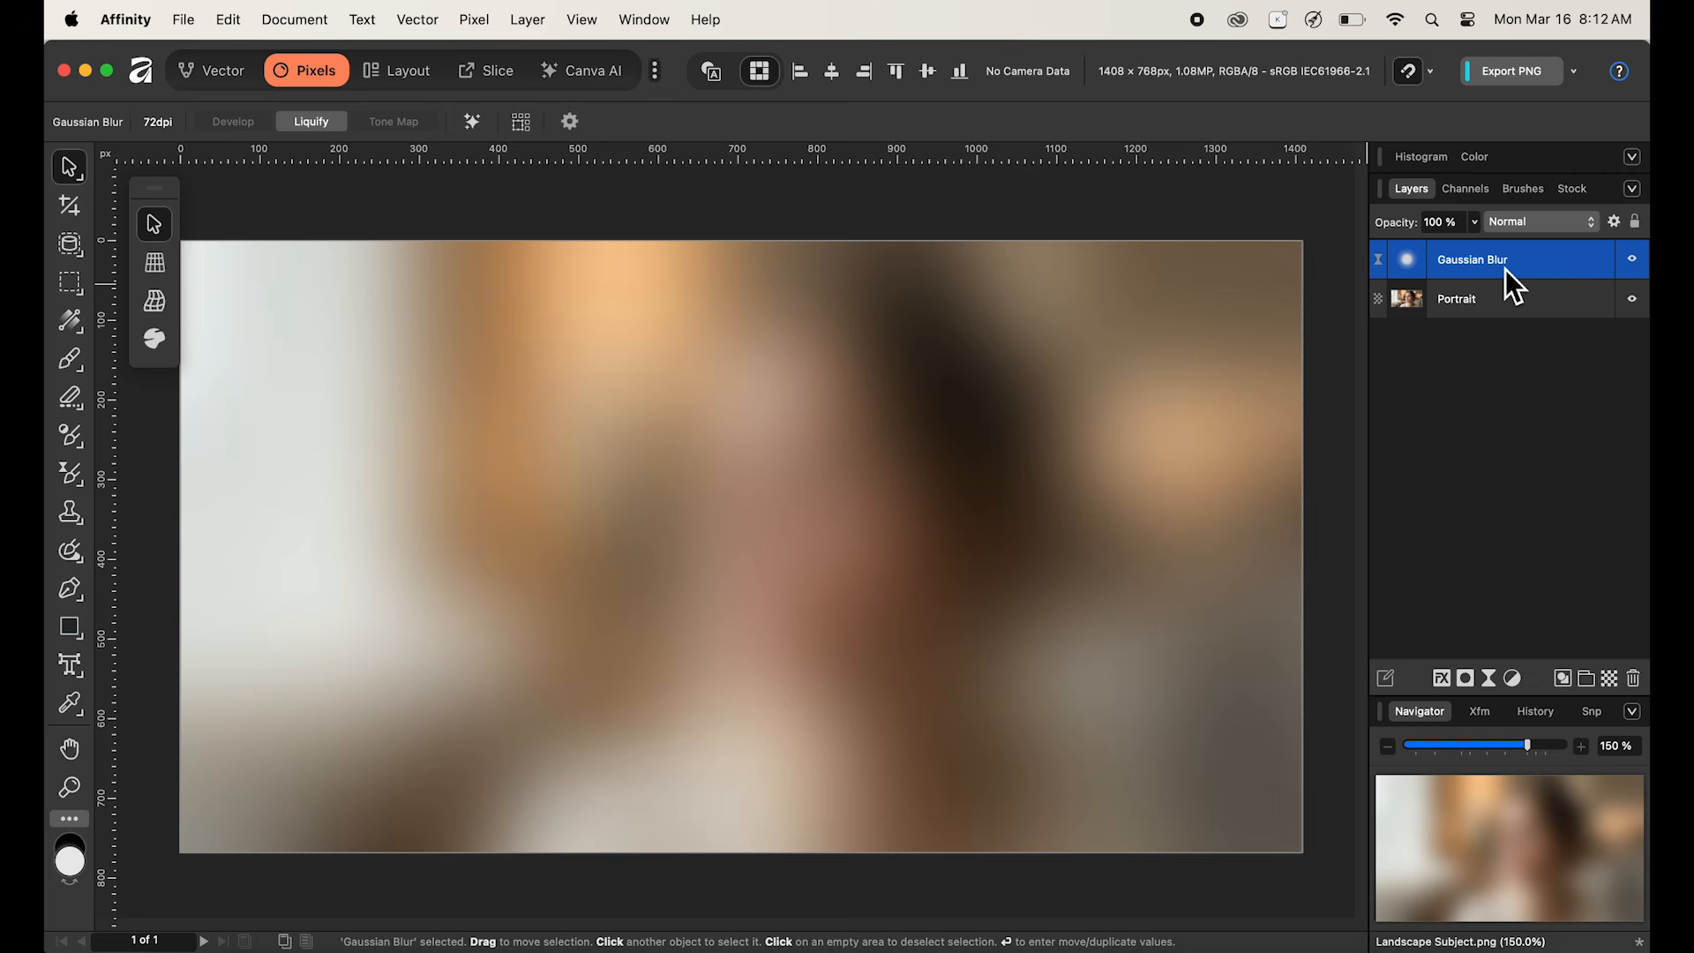
{"action": "left_click", "coordinate": [1549, 232]}
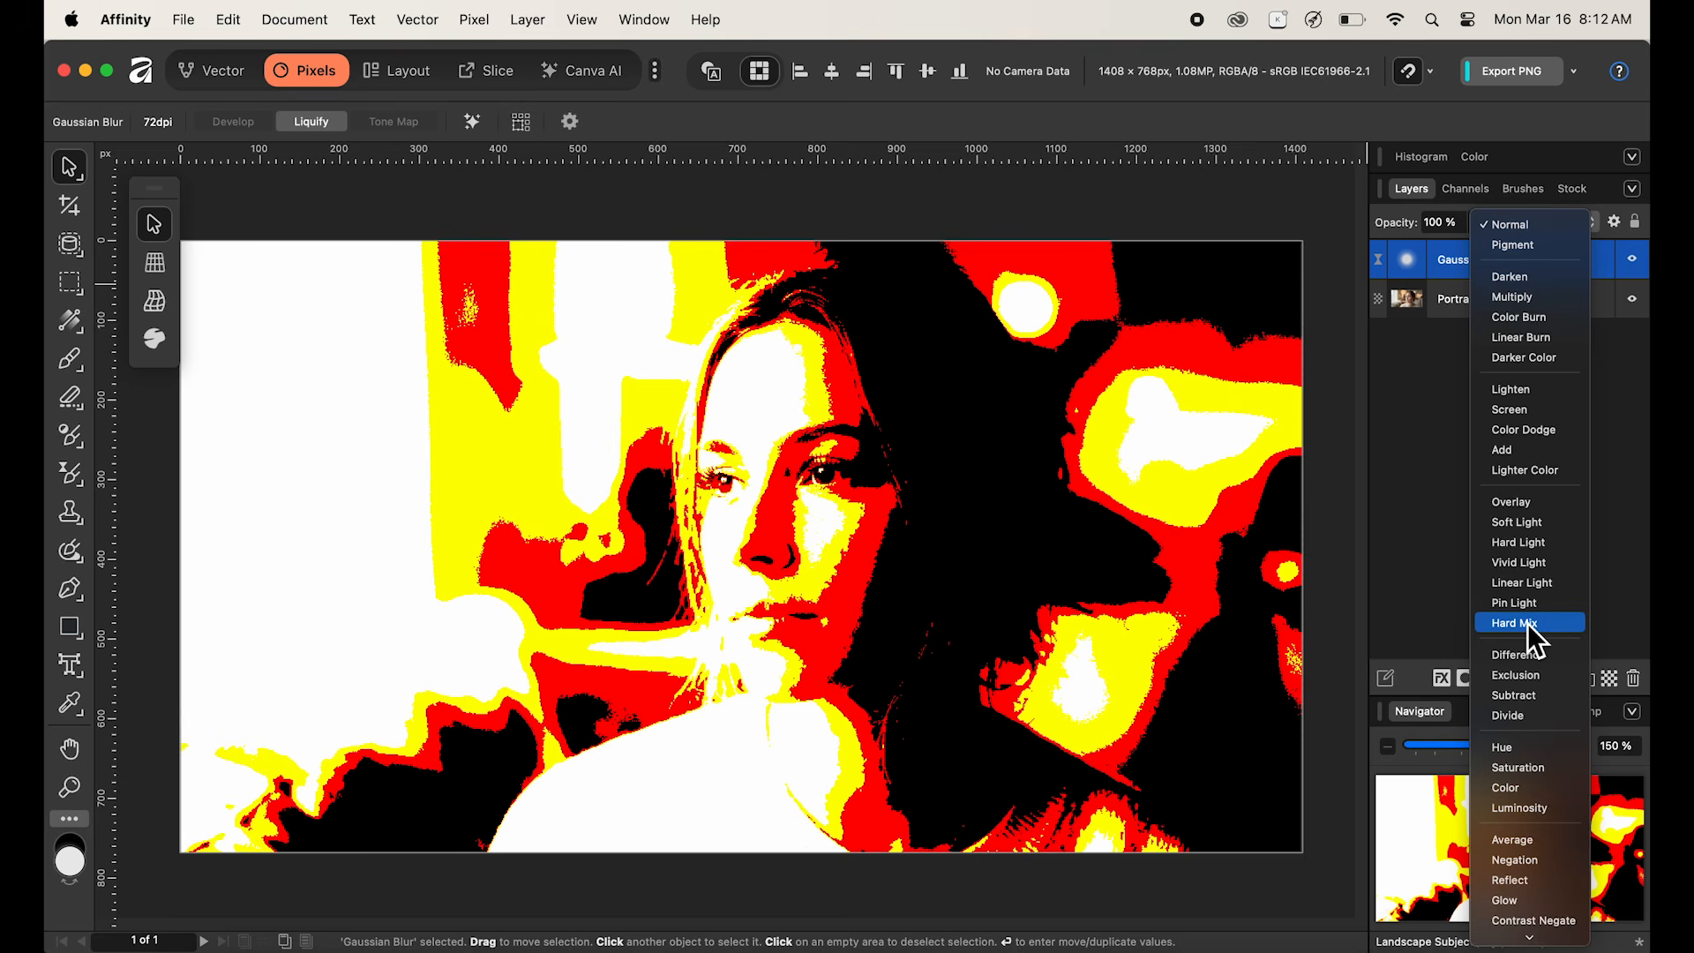
{"action": "left_click", "coordinate": [1527, 622]}
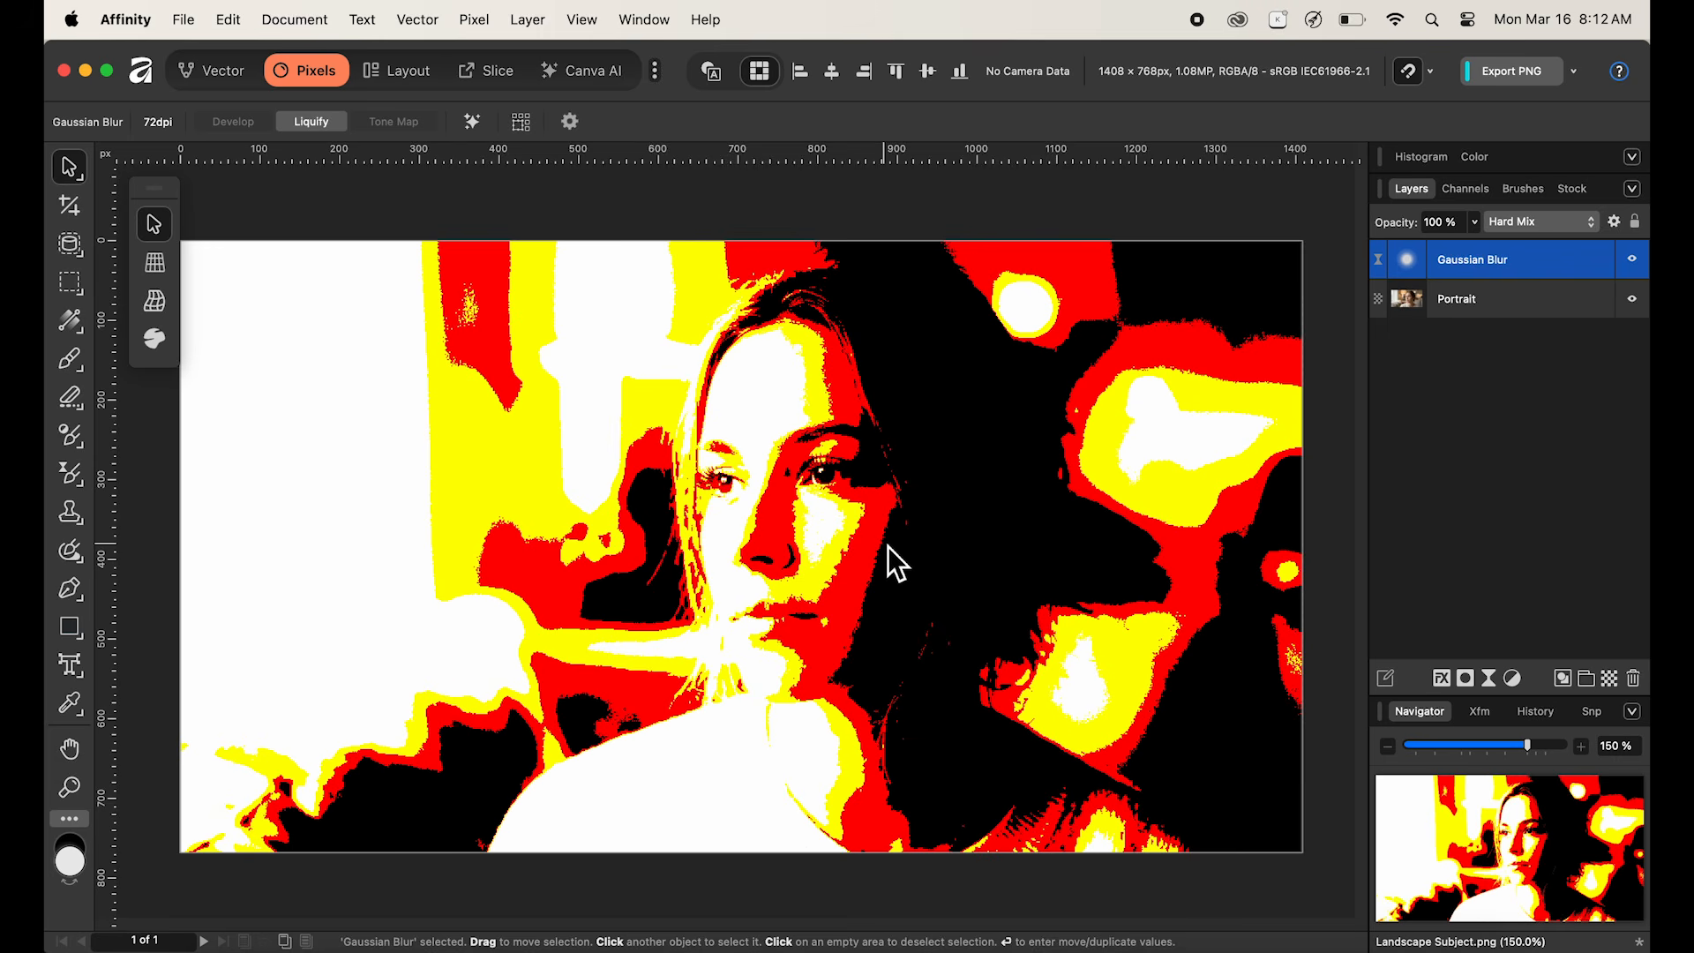
Step: Set the Gaussian Blur layer's fill opacity to 2% in its blend options and check the effect by switching its visibility
{"action": "left_click", "coordinate": [1618, 227]}
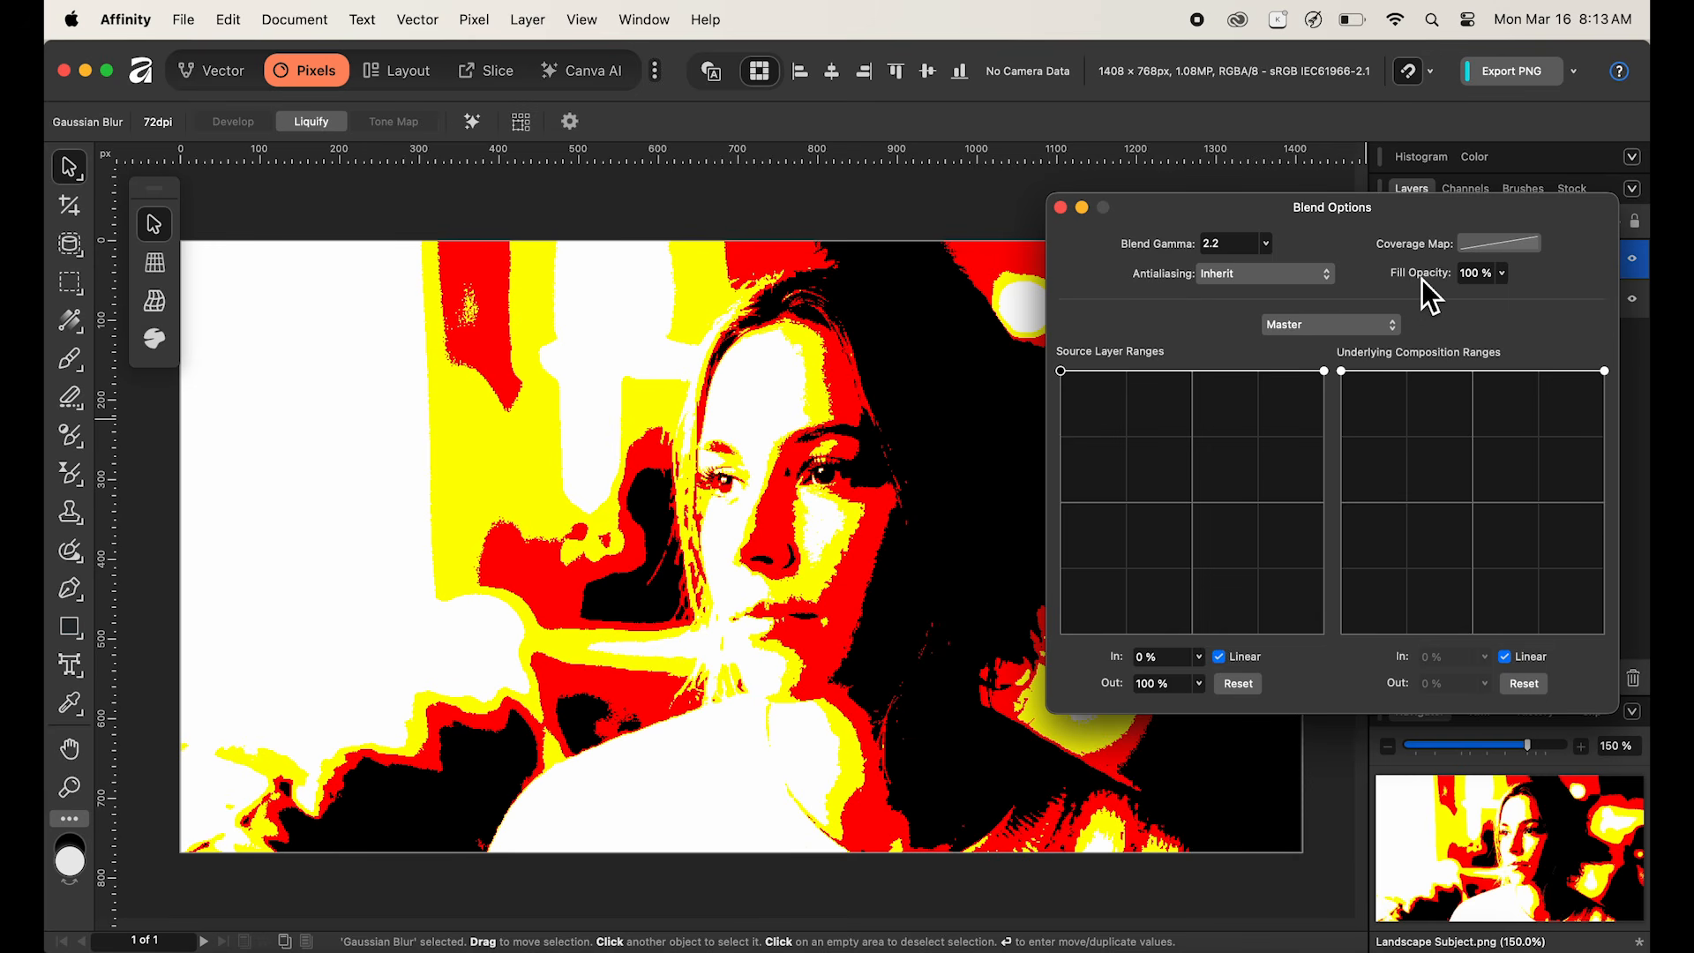
{"action": "left_click", "coordinate": [1485, 279]}
{"action": "key", "text": "Return"}
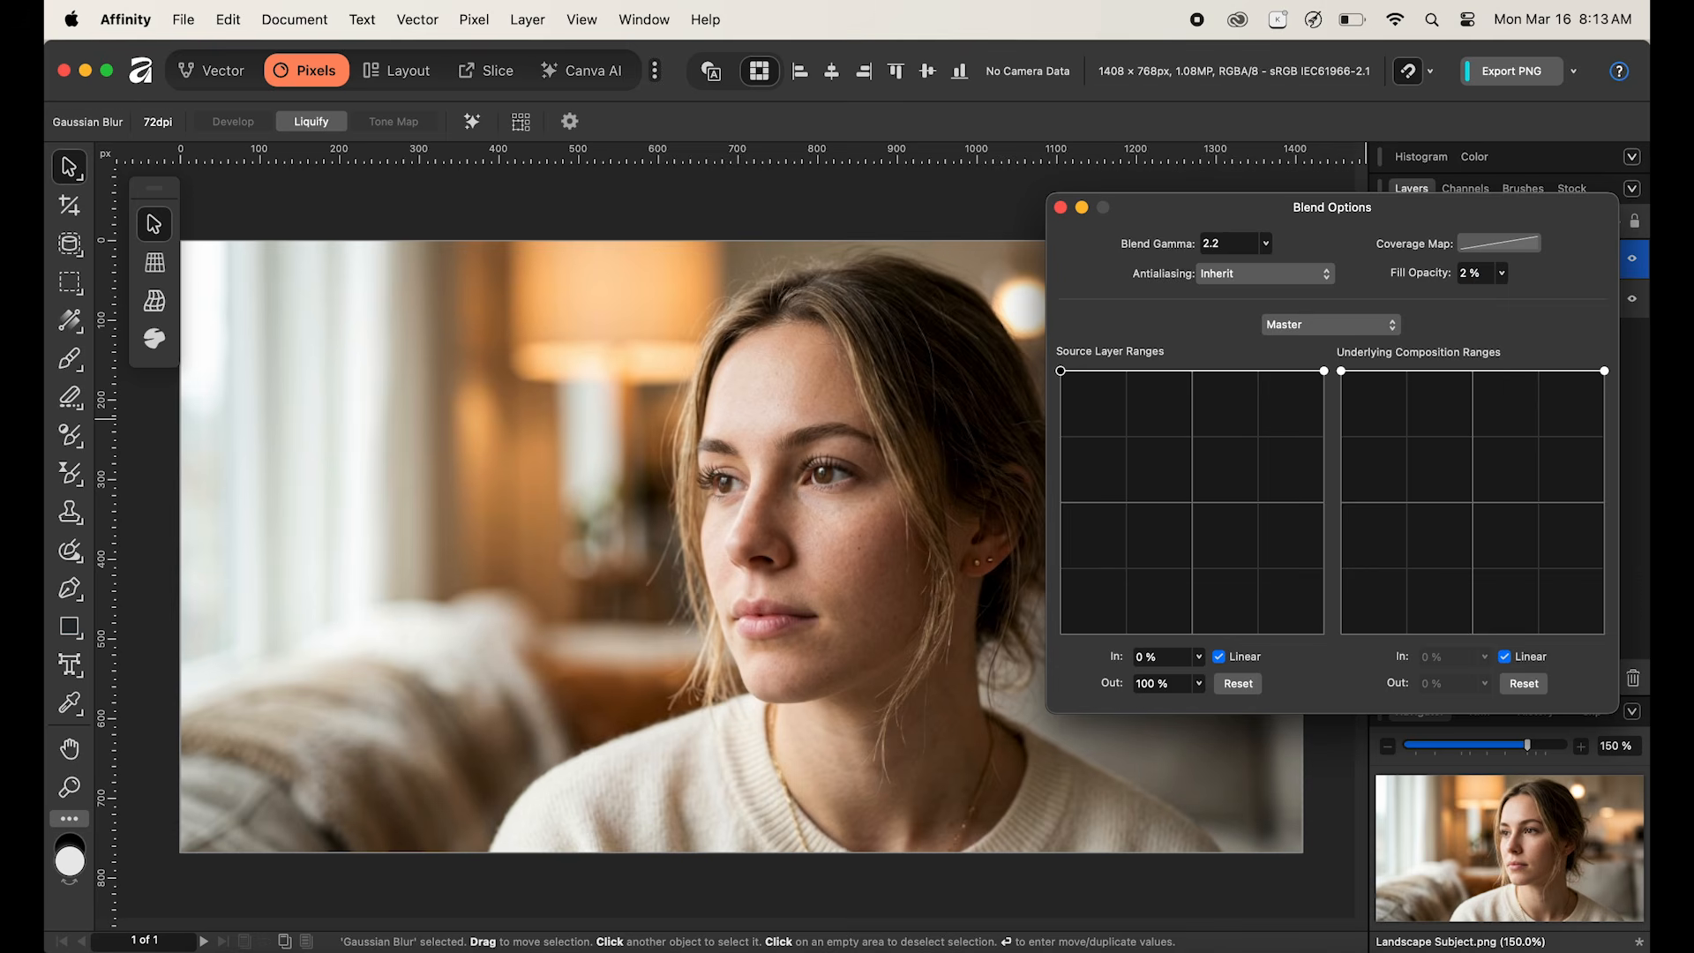
{"action": "left_click", "coordinate": [1061, 208]}
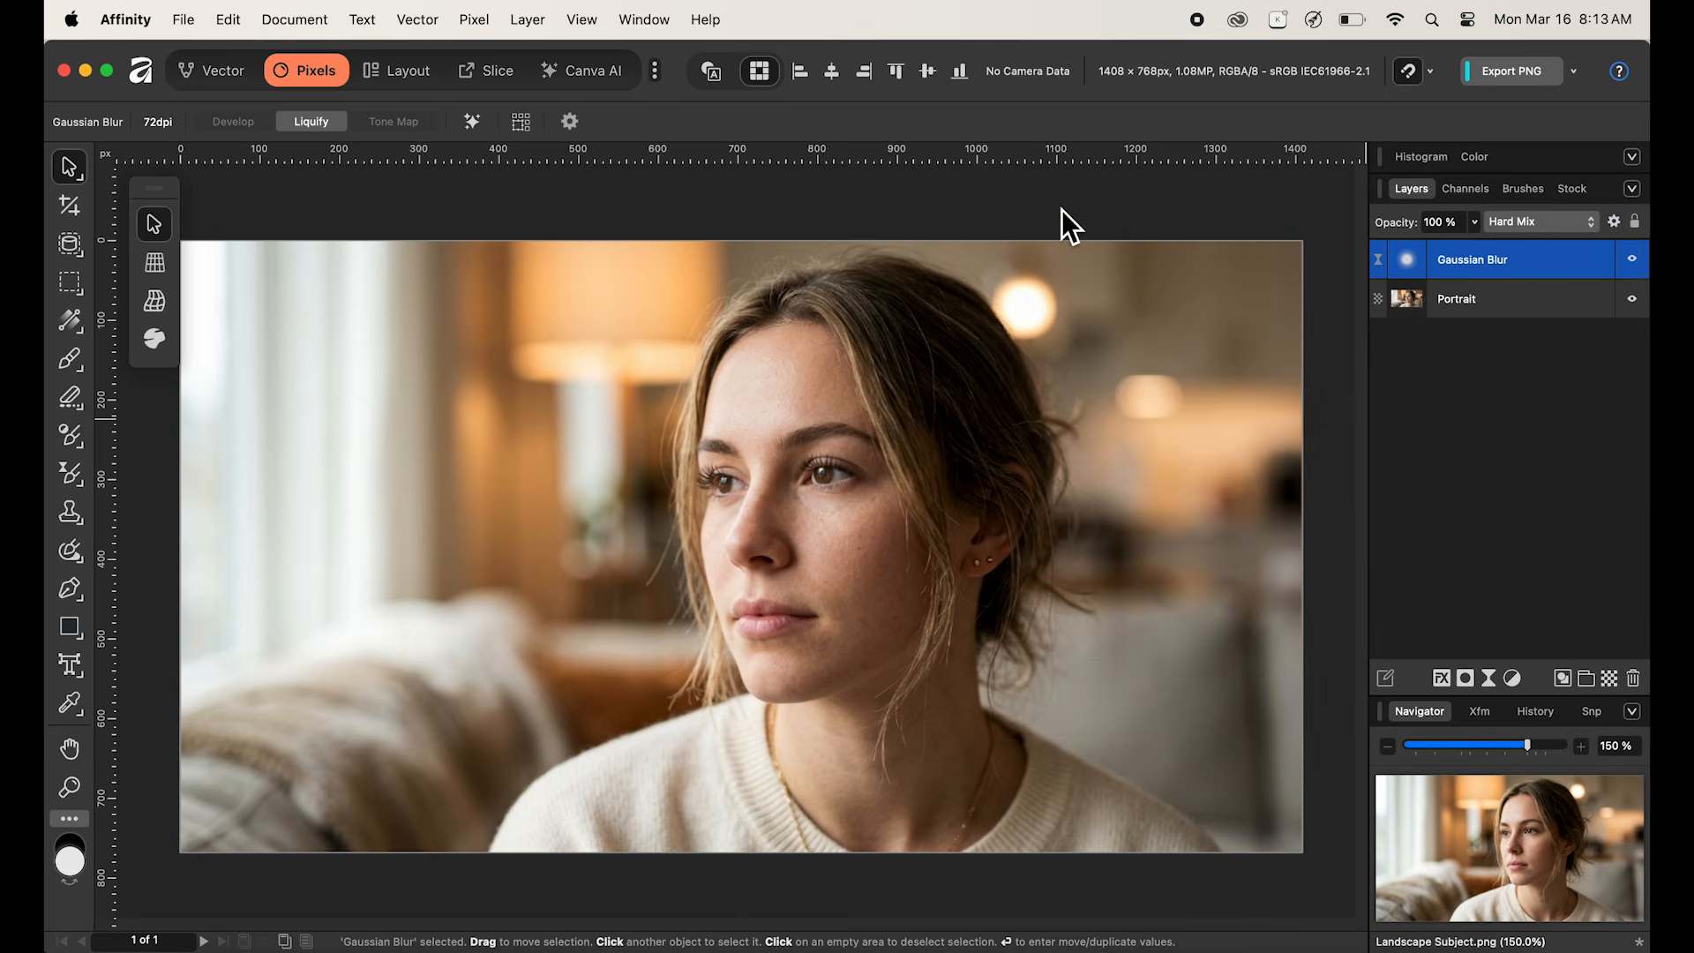
{"action": "left_click", "coordinate": [1633, 261]}
Step: Rename the Gaussian Blur layer as Blur 1
{"action": "double_click", "coordinate": [1502, 262]}
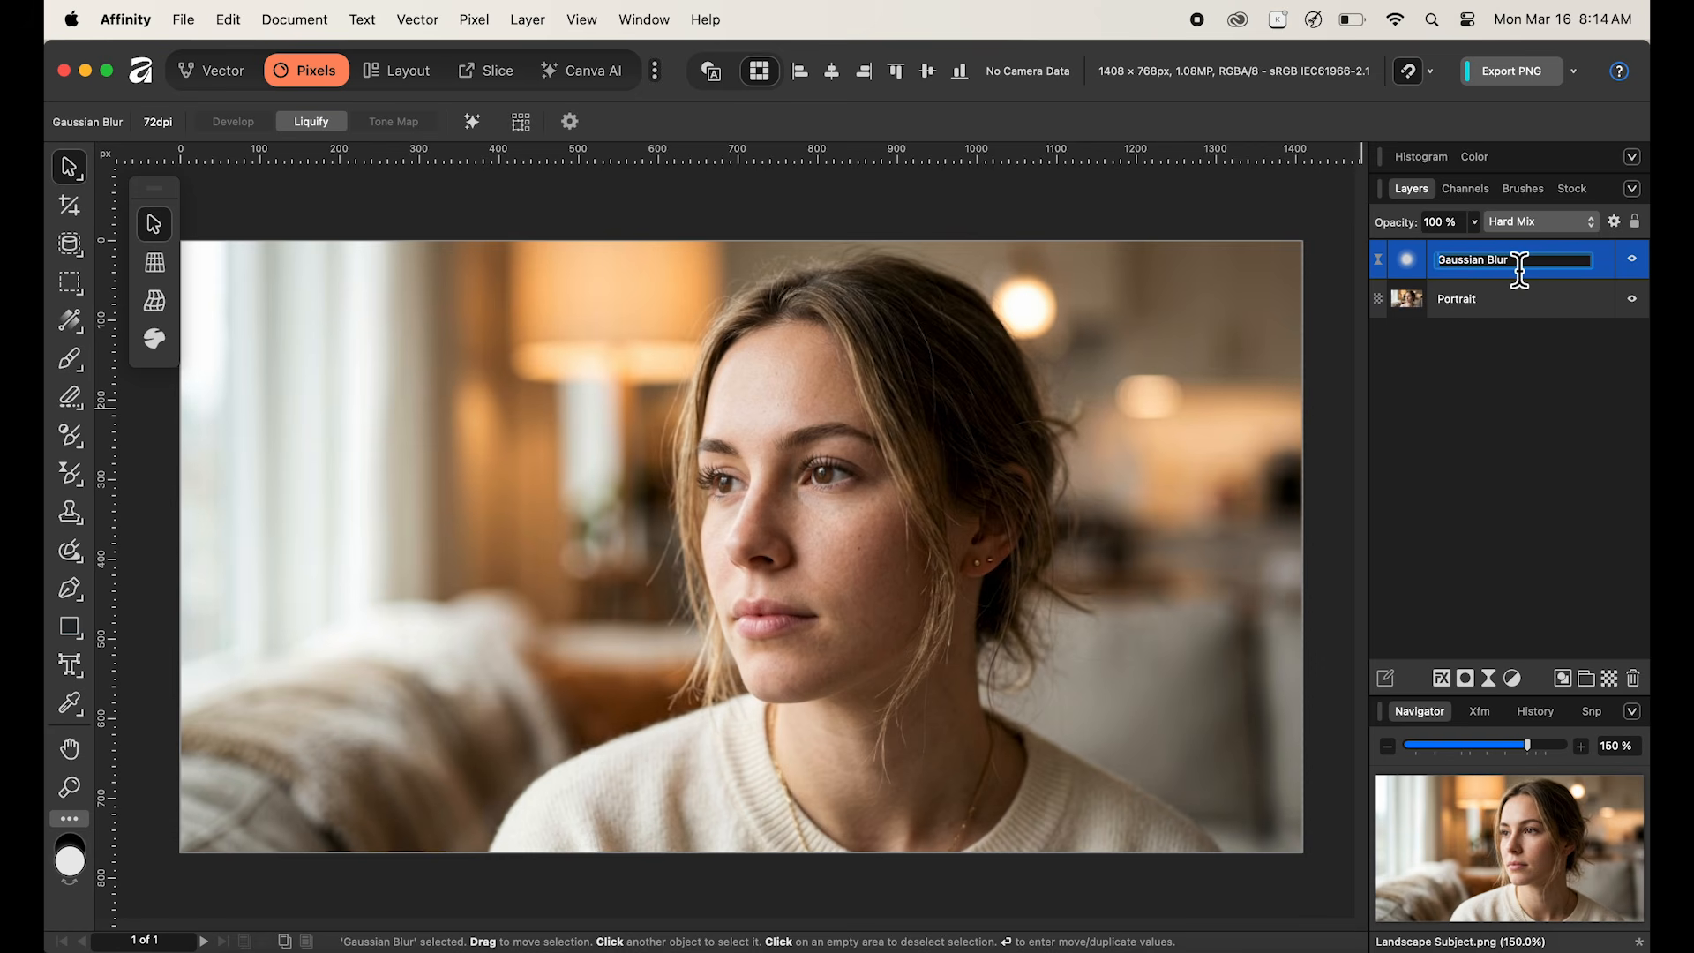
{"action": "type", "text": "Blur 1"}
{"action": "key", "text": "Return"}
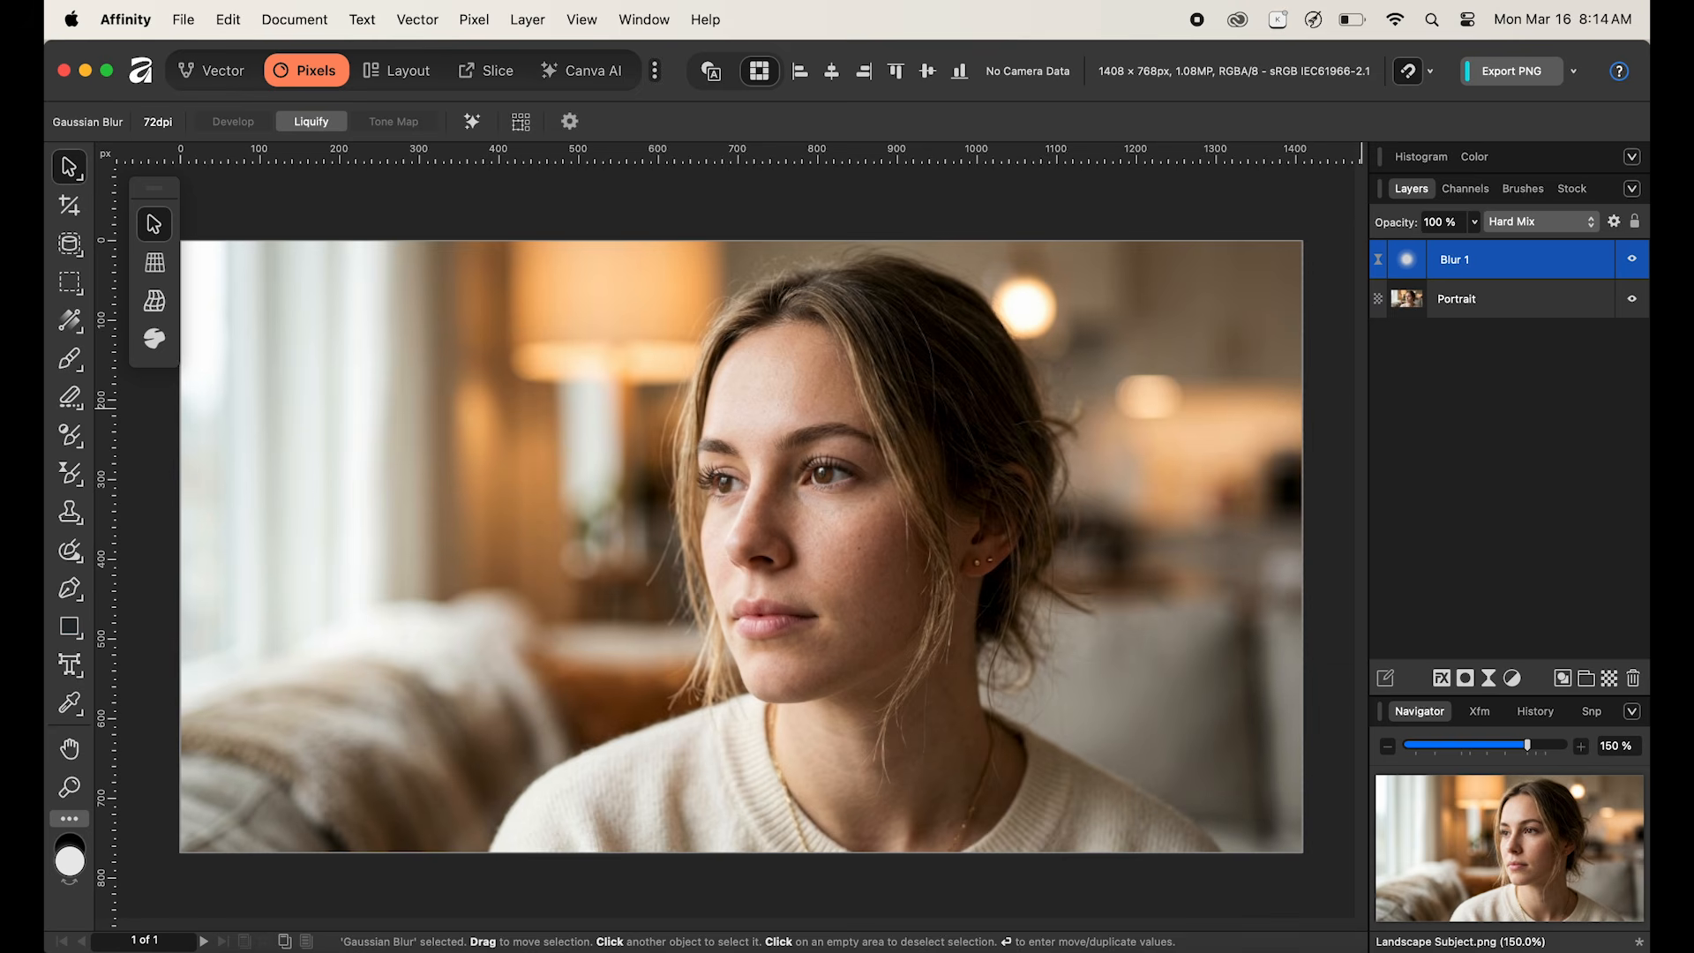
Step: Duplicate the Blur 1 layer twice and rename the copies Blur 2 and Blur 3 from lower to upper
{"action": "key", "text": "super+j"}
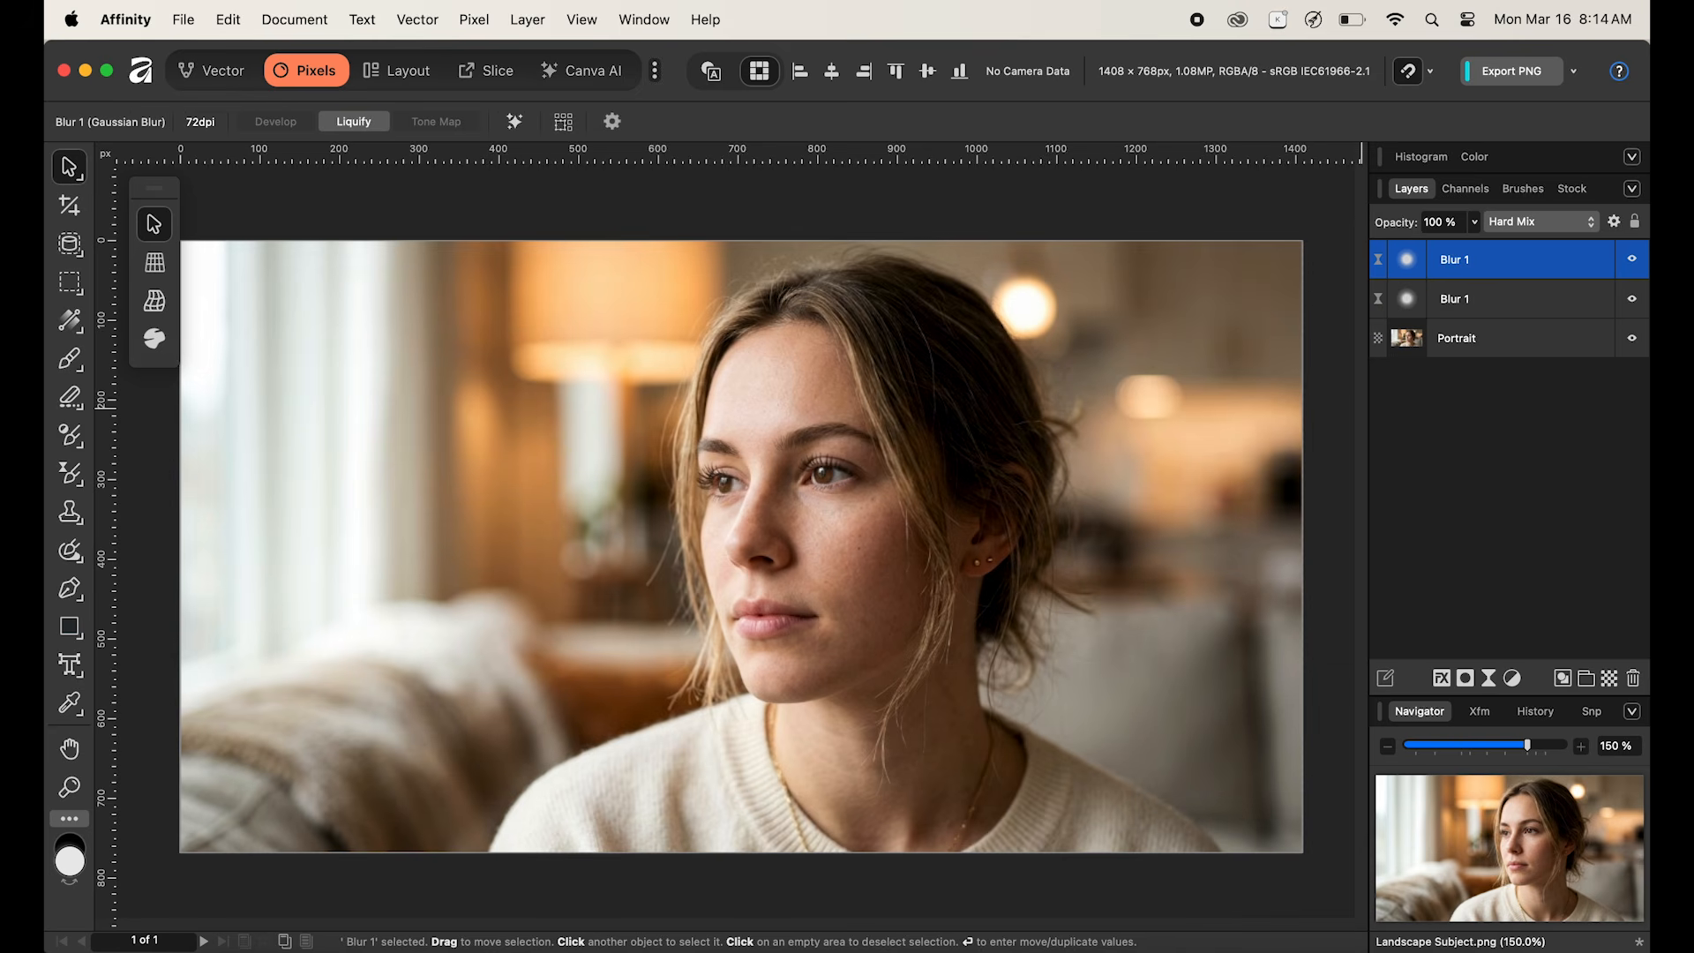
{"action": "key", "text": "super+j"}
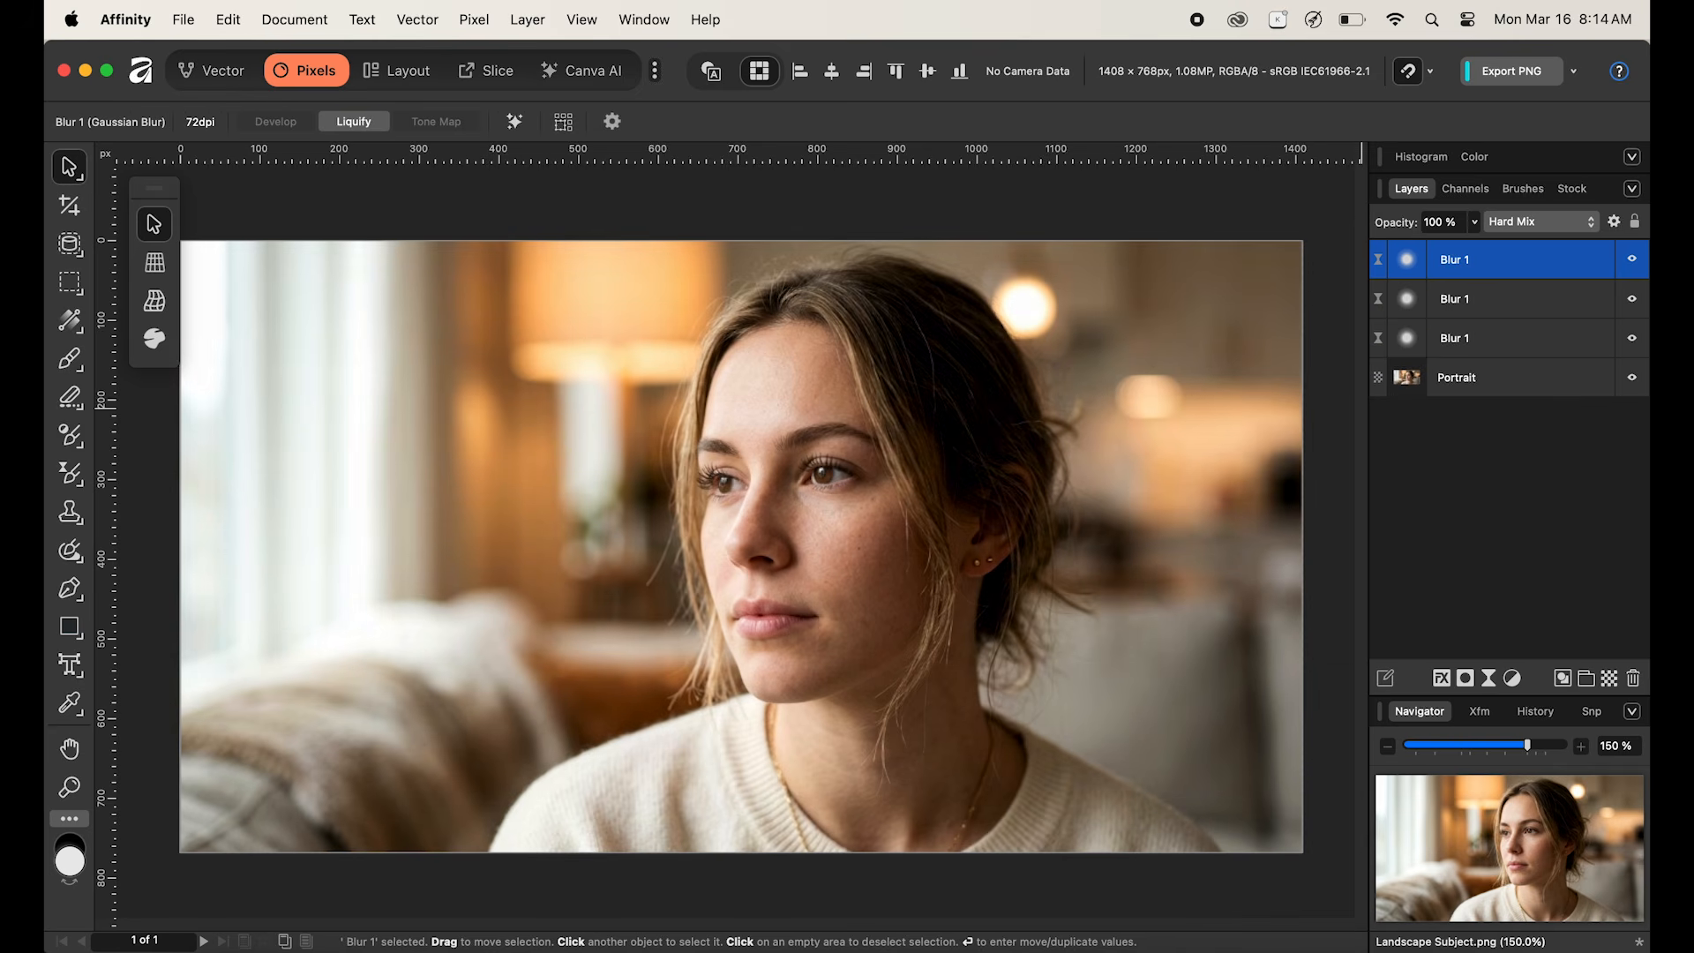
{"action": "double_click", "coordinate": [1467, 300]}
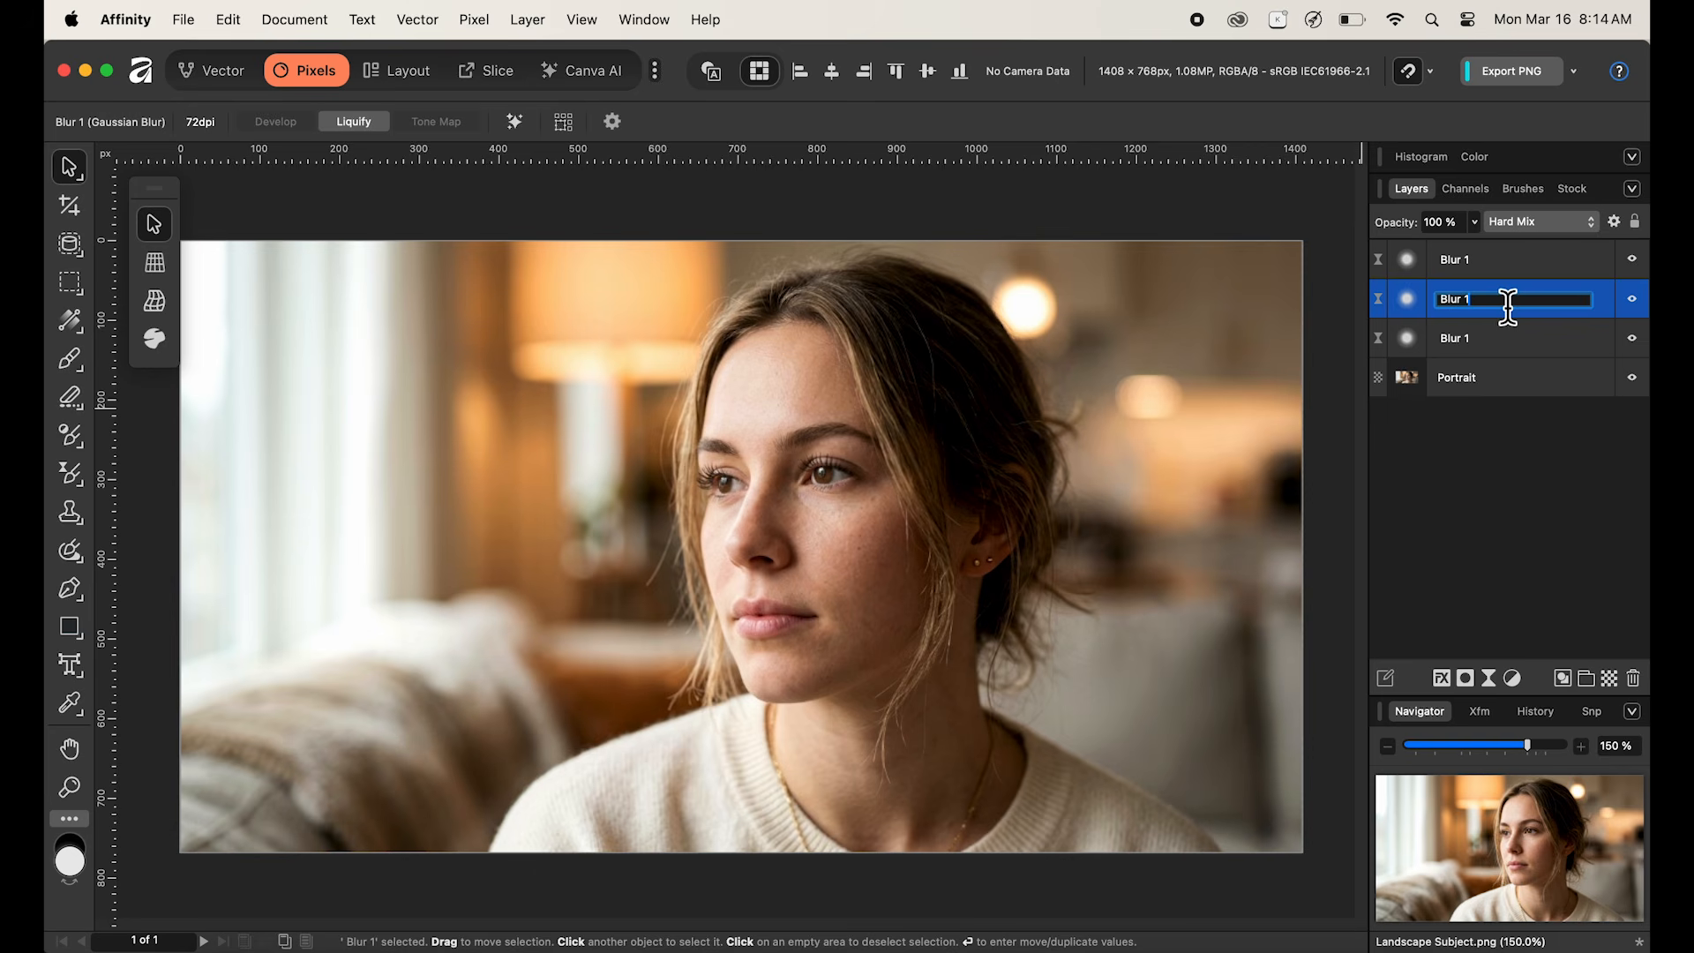
{"action": "type", "text": "2"}
{"action": "key", "text": "Return"}
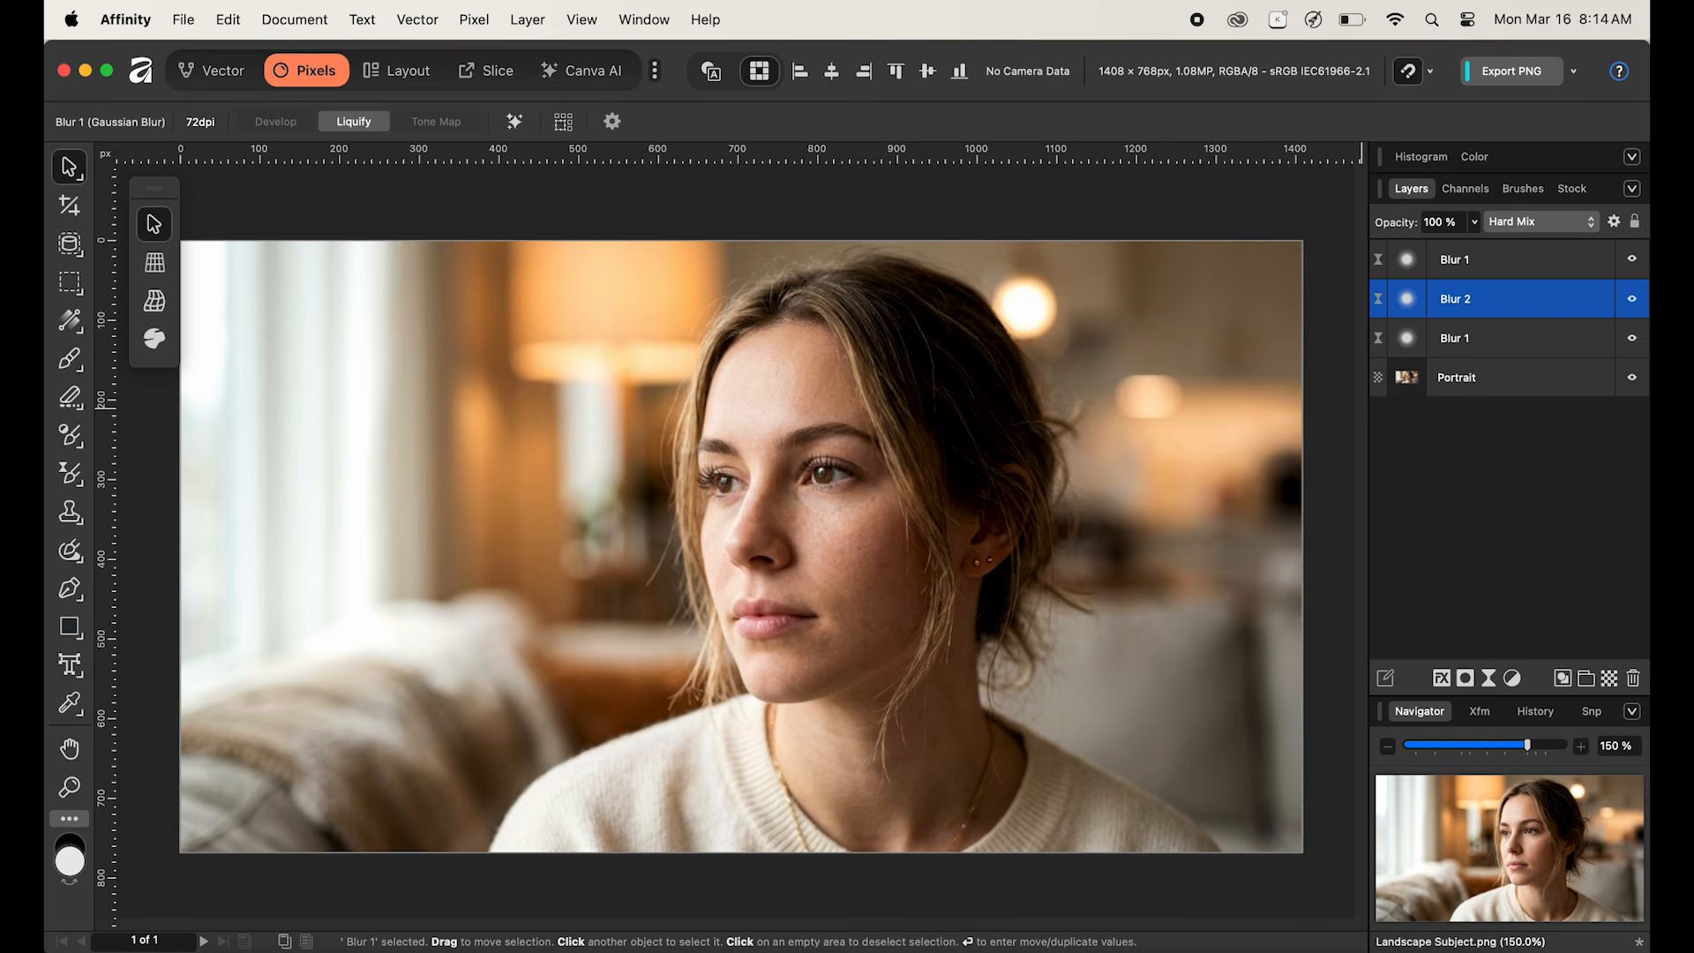
{"action": "double_click", "coordinate": [1470, 267]}
{"action": "type", "text": "Blur 3"}
{"action": "key", "text": "Return"}
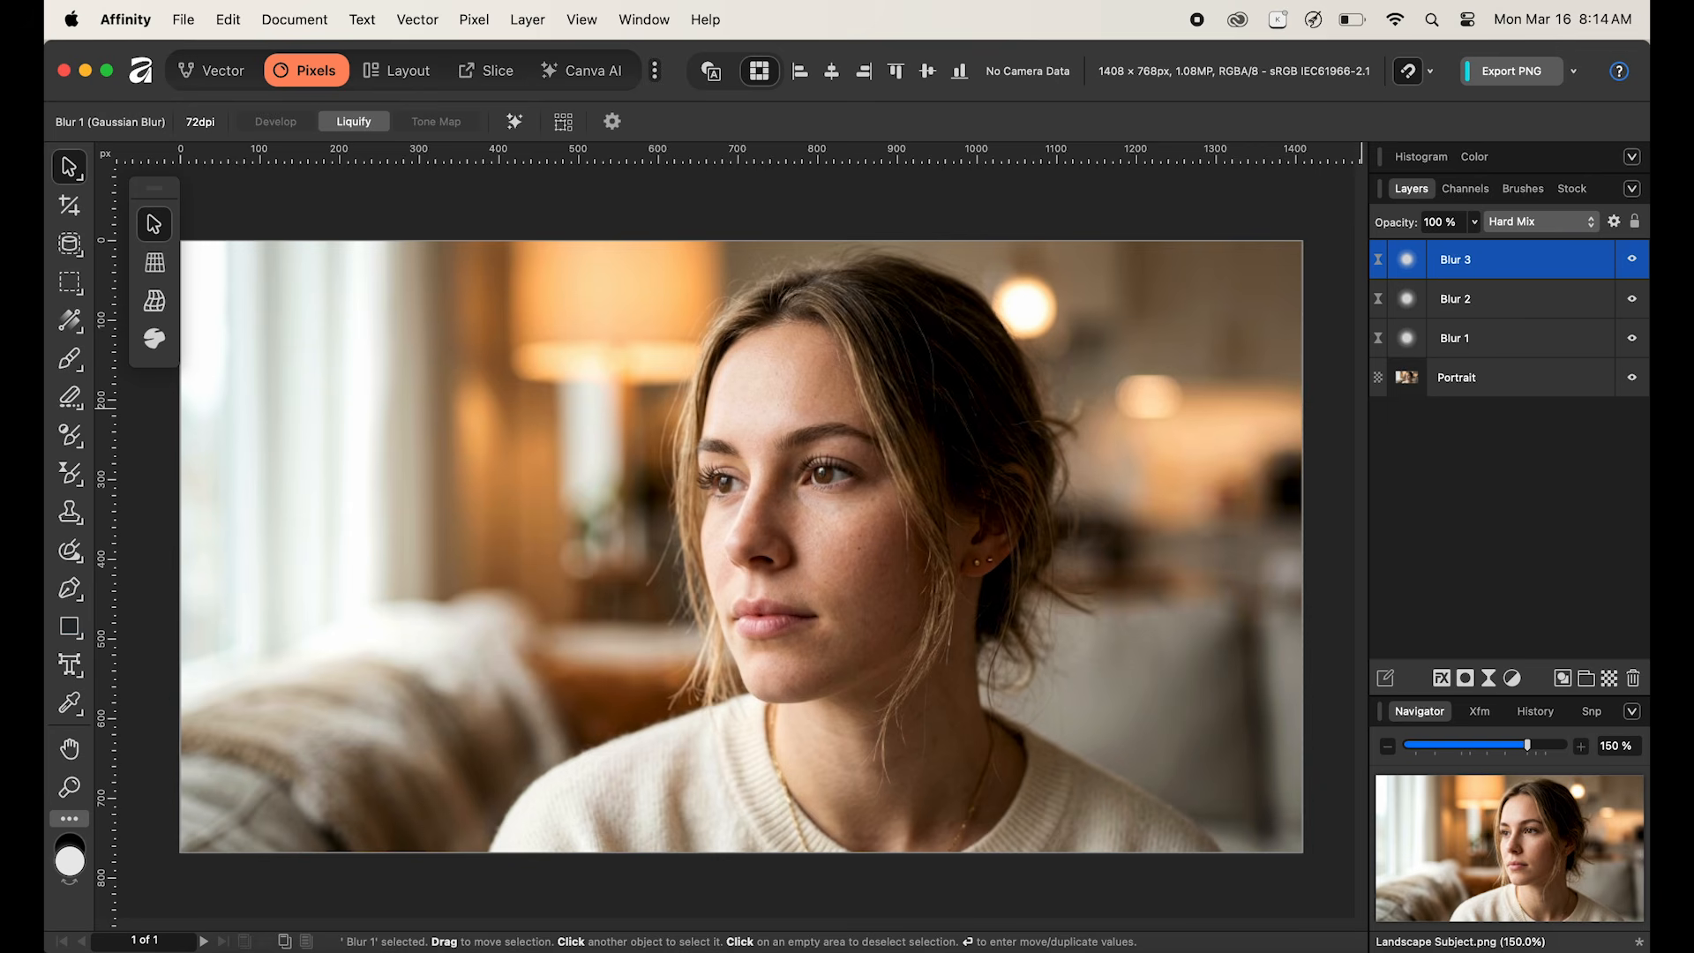
Step: Adjust the fill opacity of the Blur 2 layer in its blend options
{"action": "left_click", "coordinate": [1512, 309]}
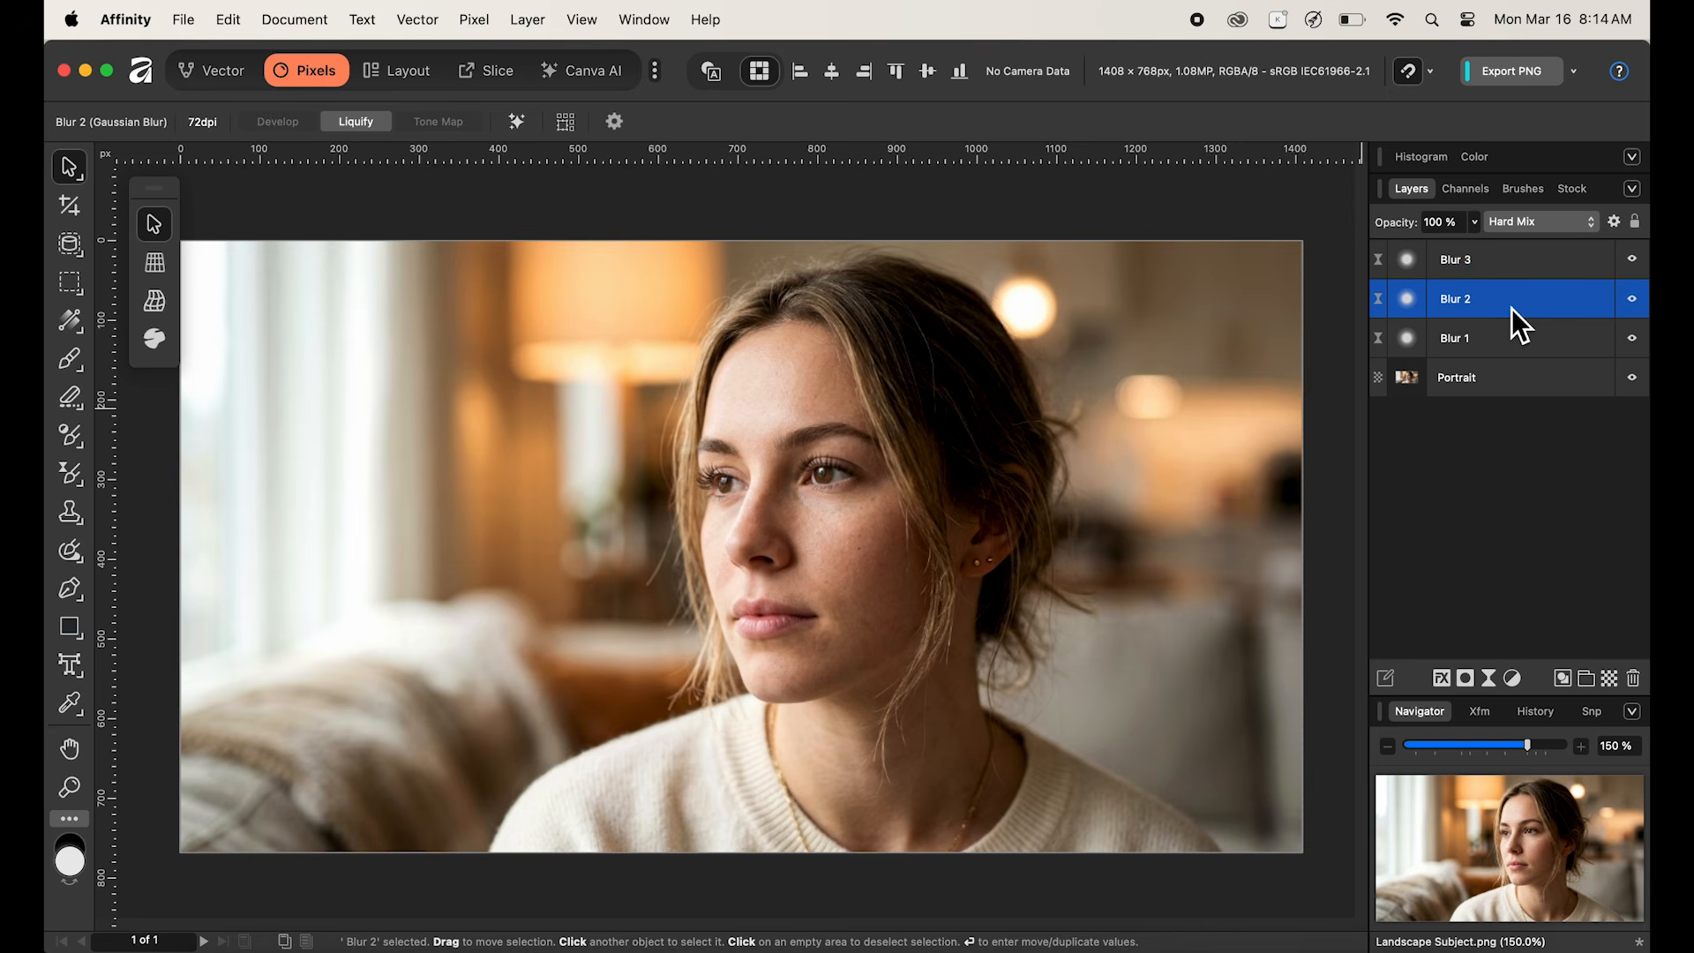
{"action": "left_click", "coordinate": [1622, 231]}
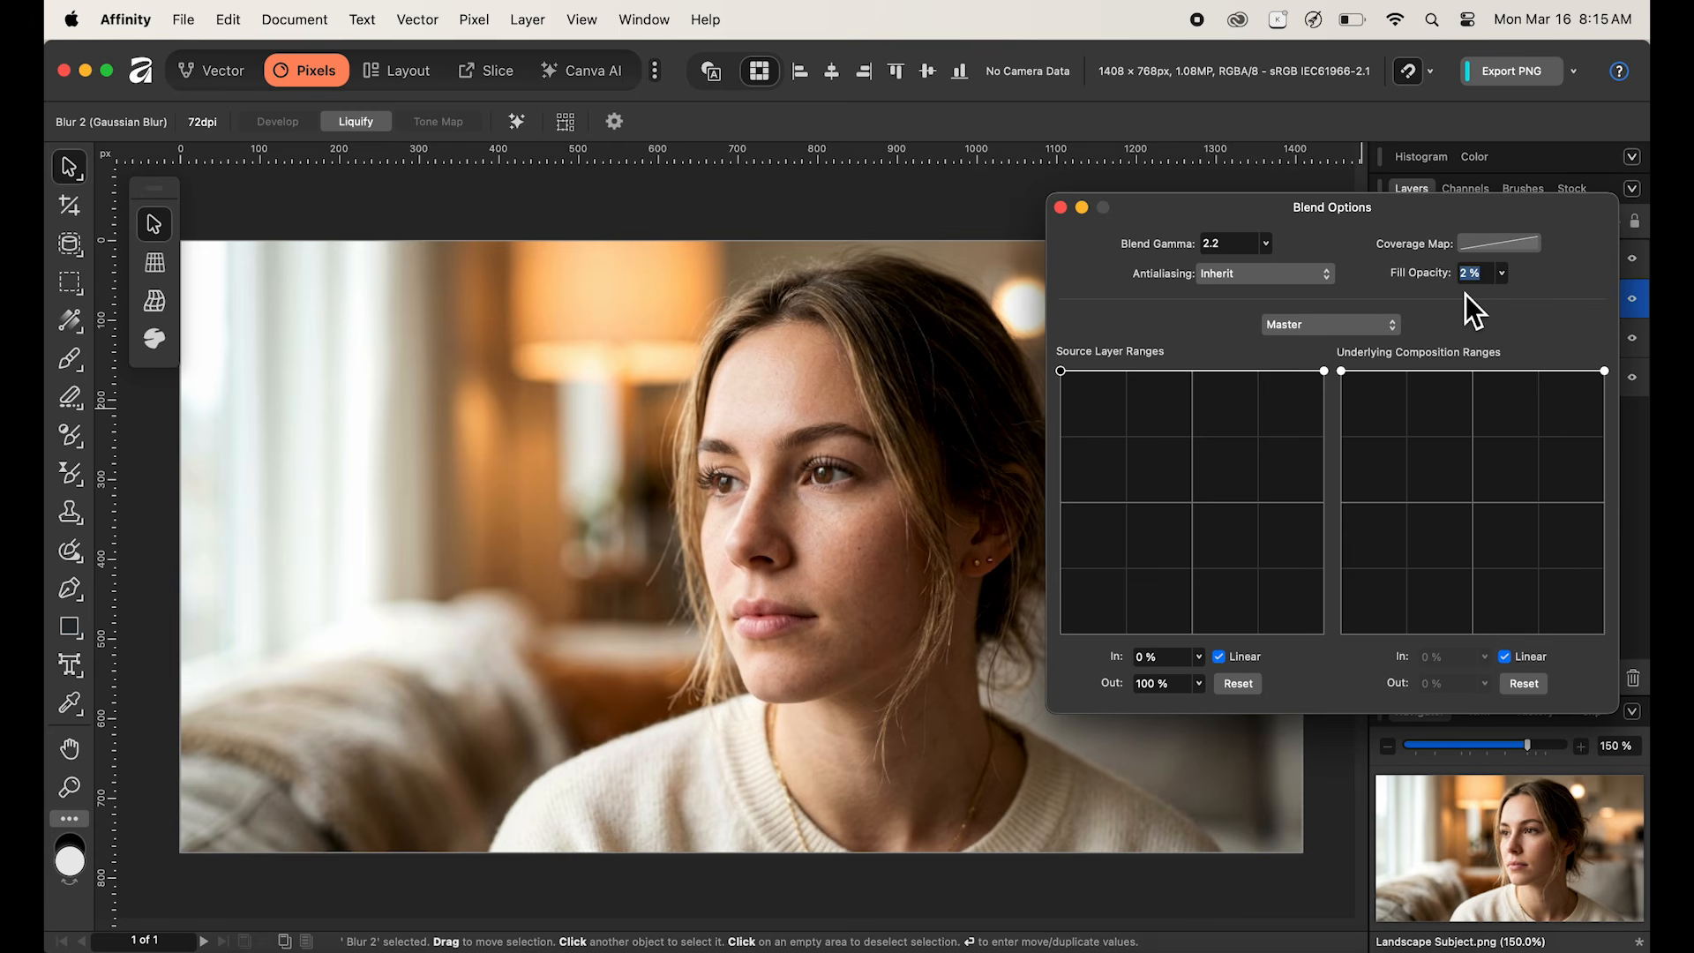
{"action": "key", "text": "Return"}
{"action": "left_click", "coordinate": [1062, 208]}
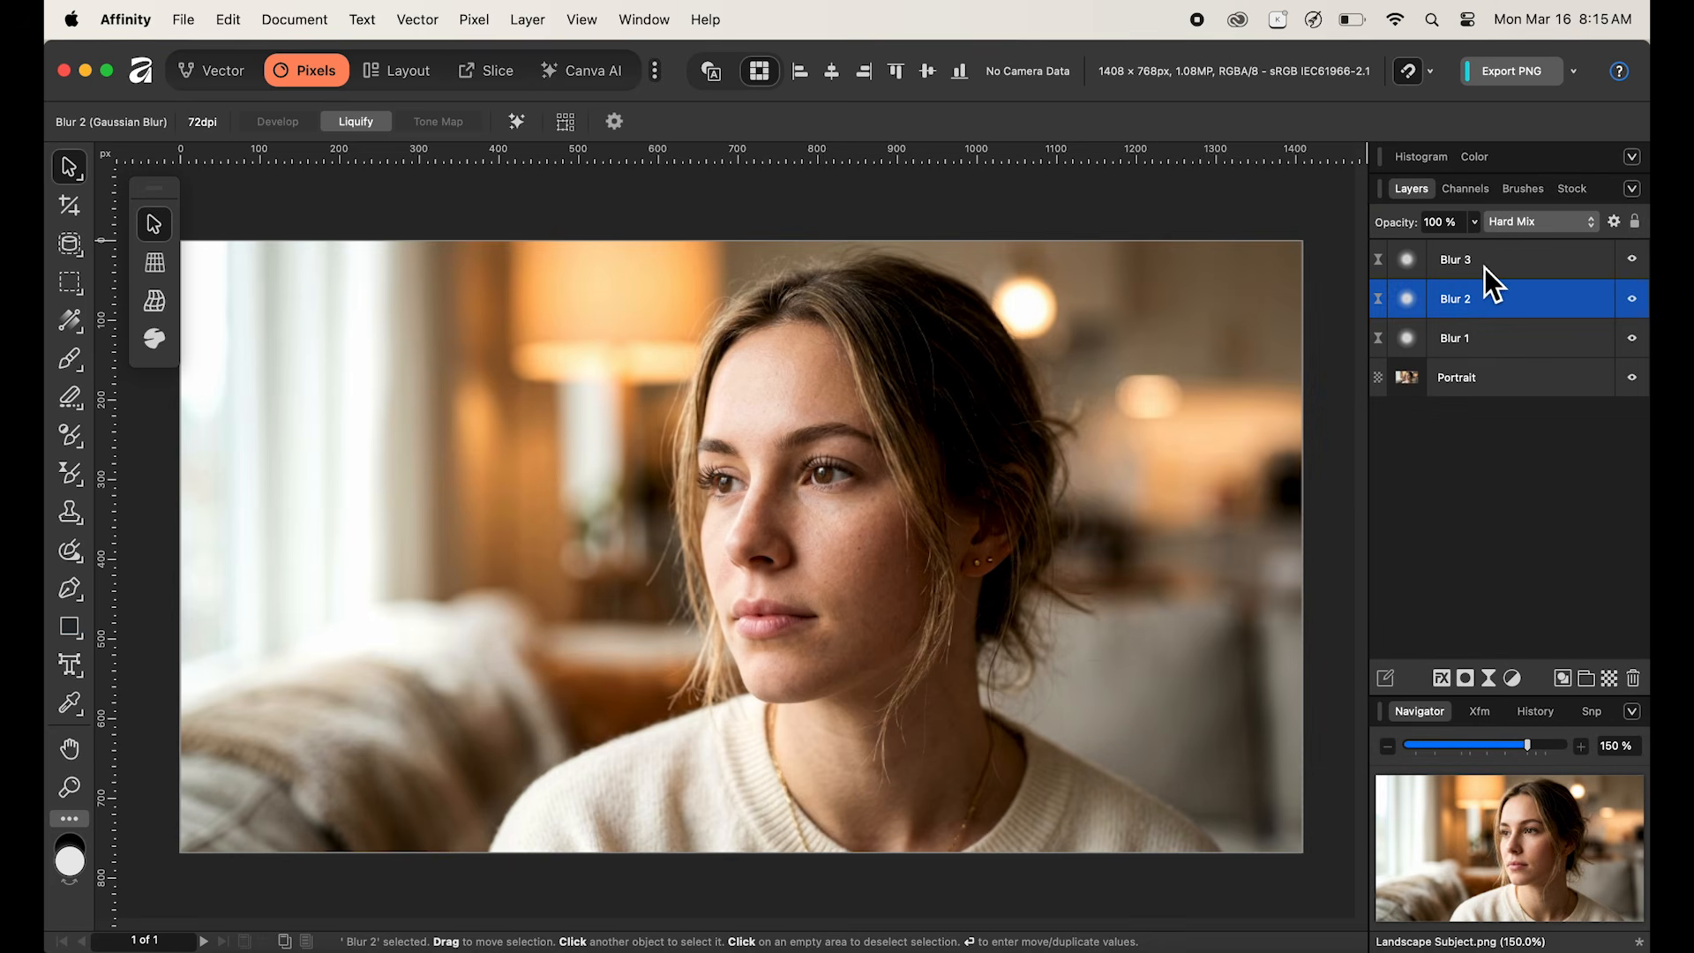
Step: Set the fill opacity of the Blur 3 layer to 6% in its blend options
{"action": "left_click", "coordinate": [1535, 264]}
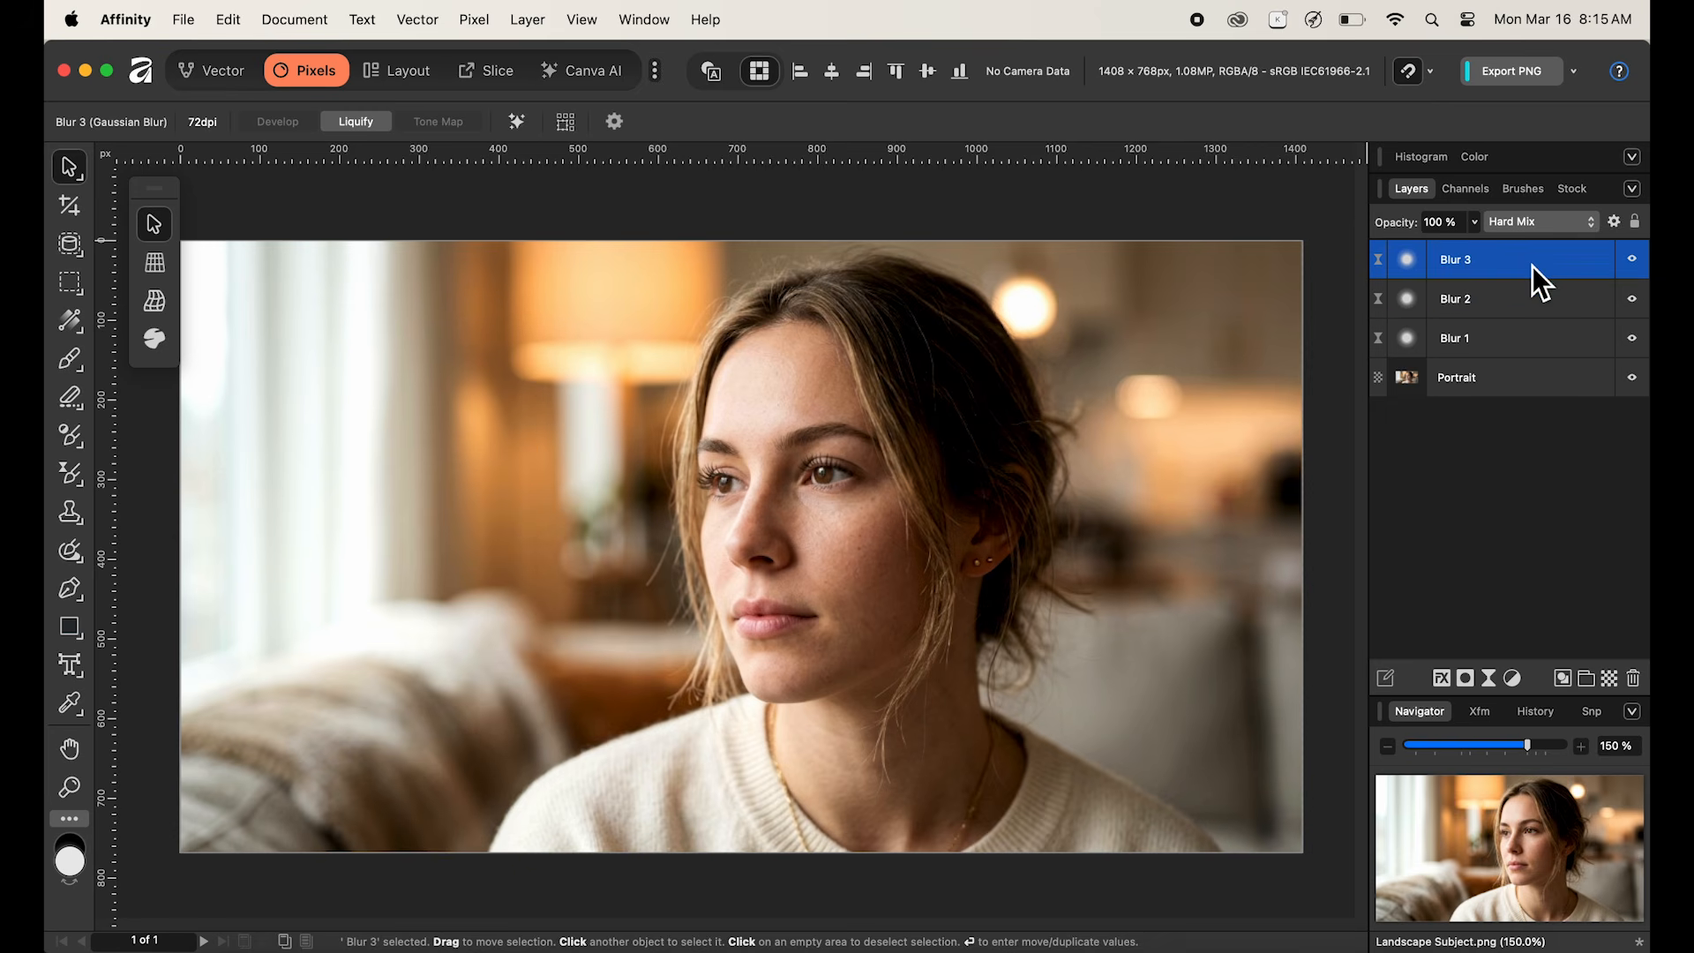
{"action": "left_click", "coordinate": [1616, 225]}
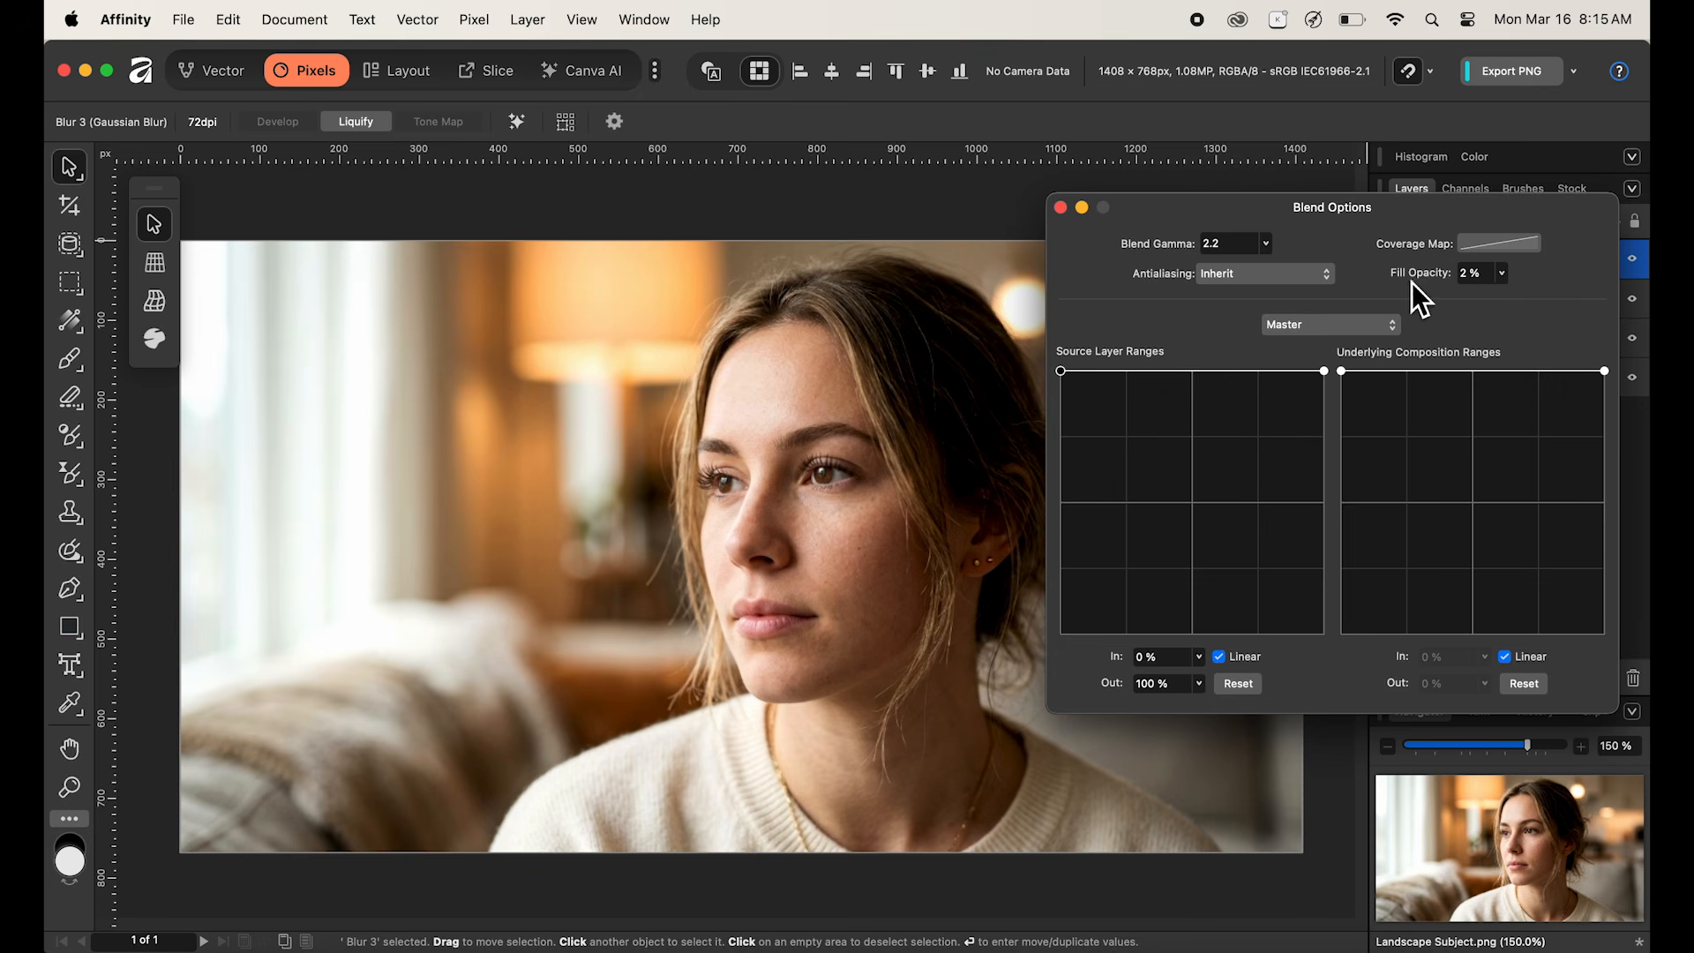
{"action": "left_click_drag", "start_coordinate": [1487, 274], "coordinate": [1422, 282]}
{"action": "type", "text": "6"}
{"action": "key", "text": "Return"}
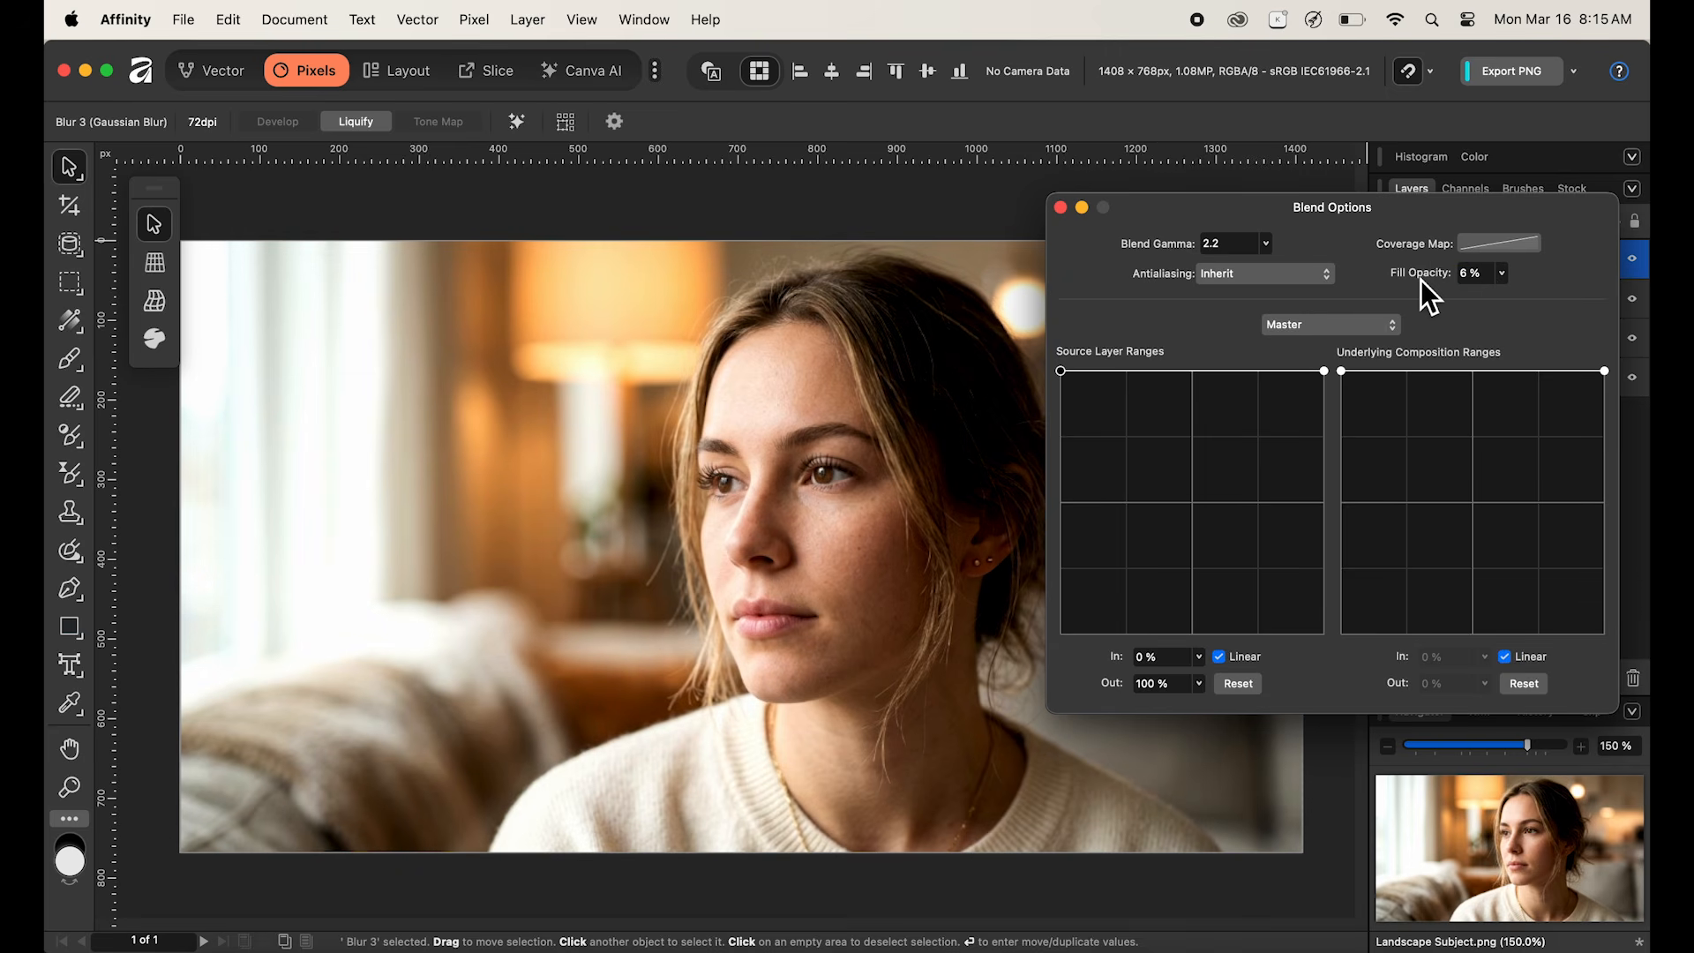
{"action": "left_click", "coordinate": [1061, 209]}
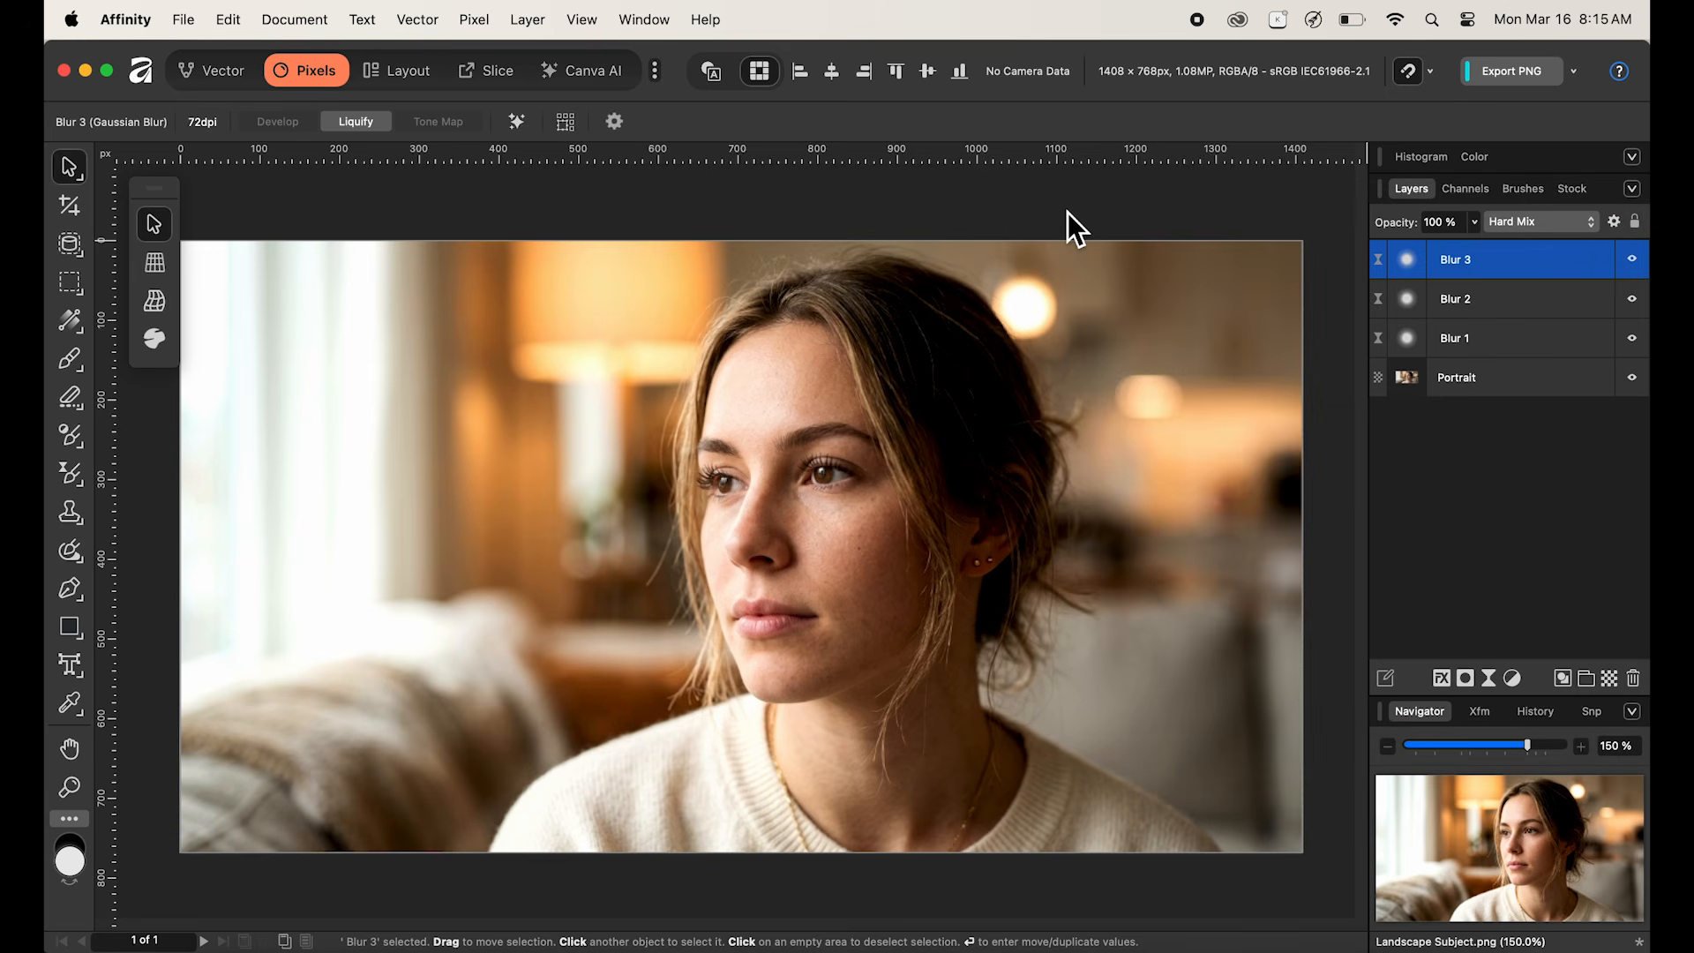
Step: Select the subject of the Portrait layer and grow the selection by 45.6 px with the Circular option
{"action": "left_click", "coordinate": [1482, 388]}
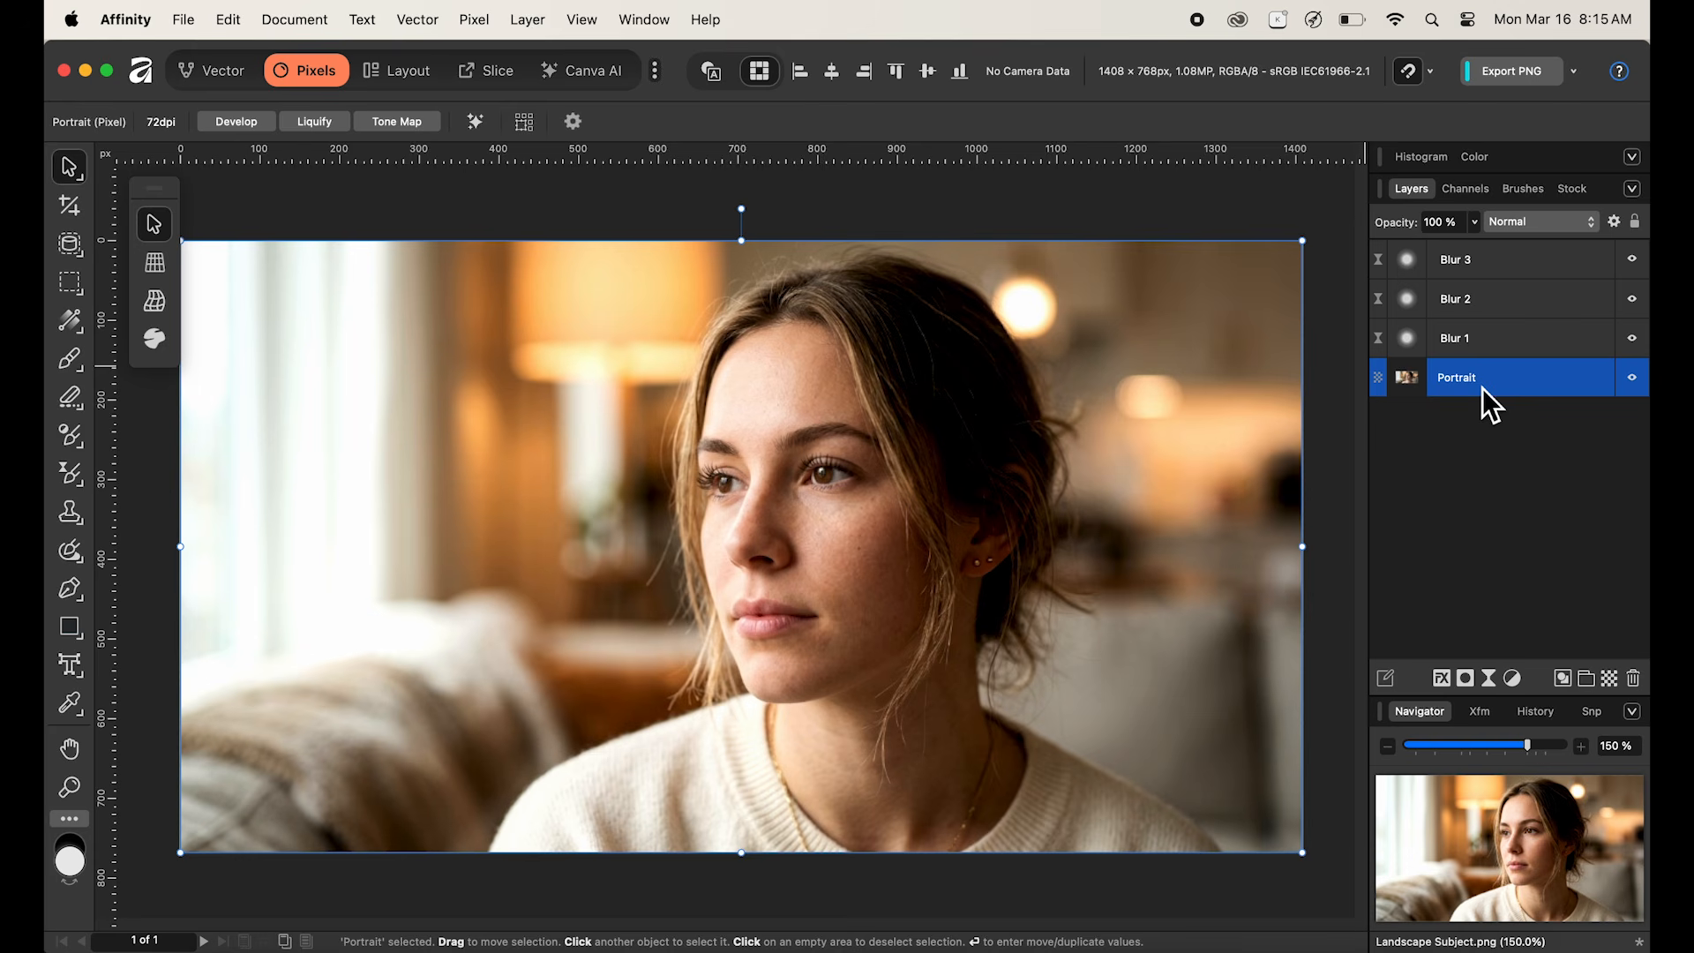
{"action": "left_click", "coordinate": [477, 129]}
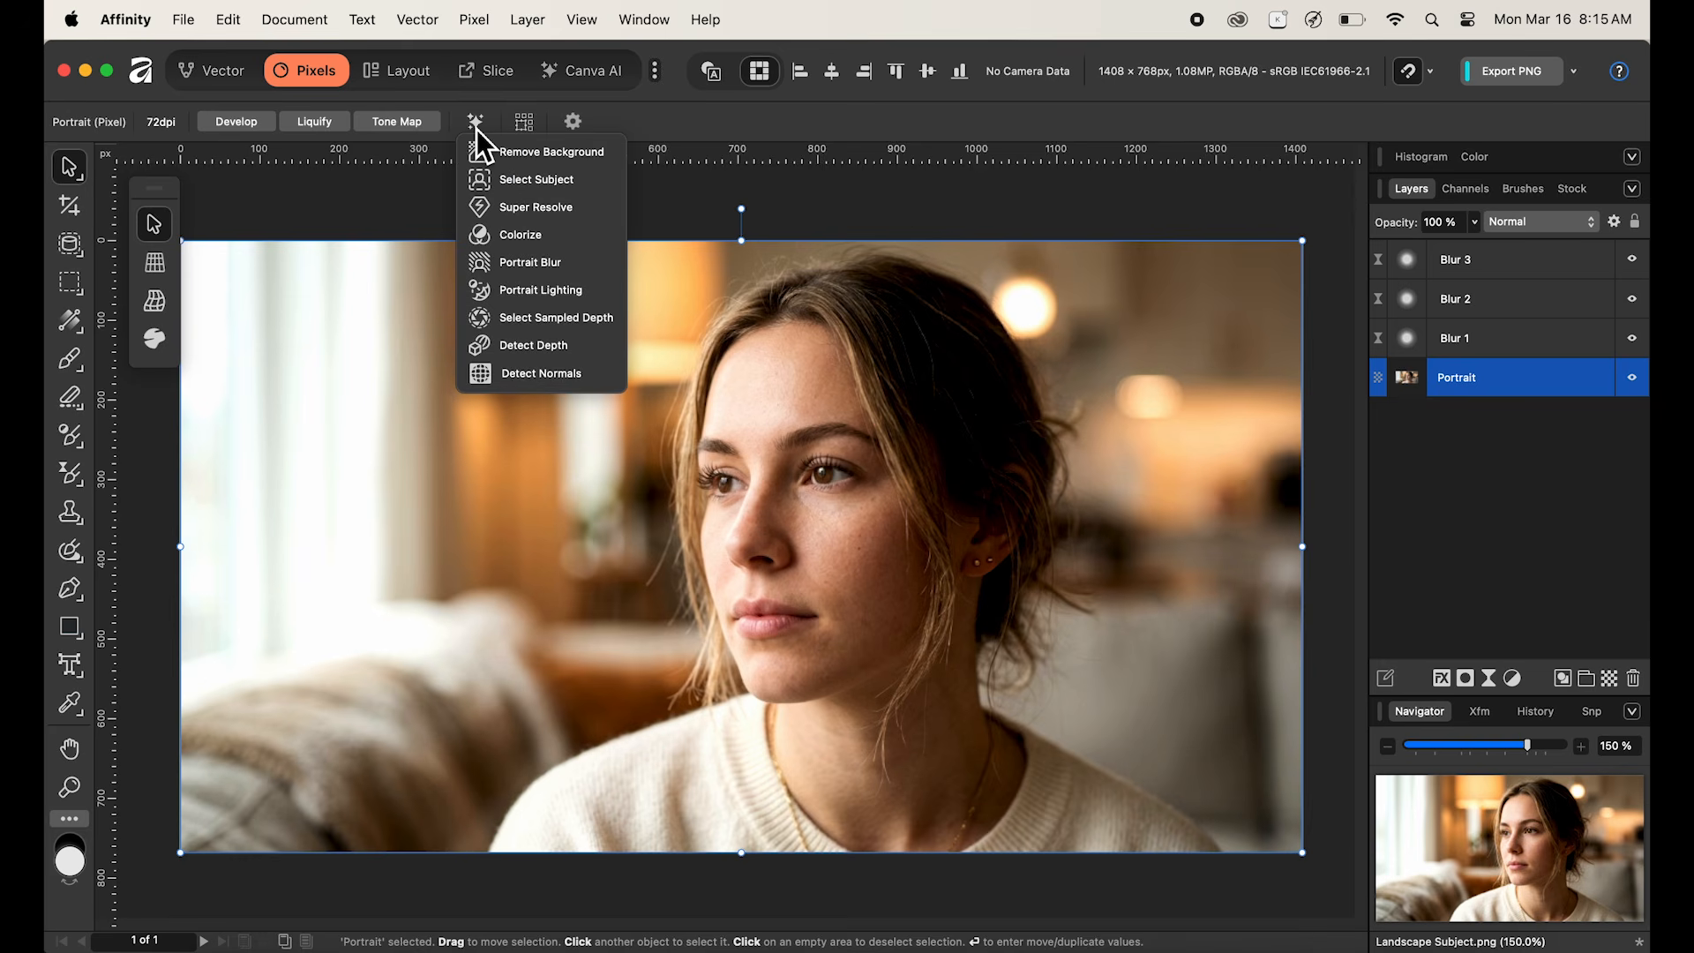
{"action": "left_click", "coordinate": [542, 187]}
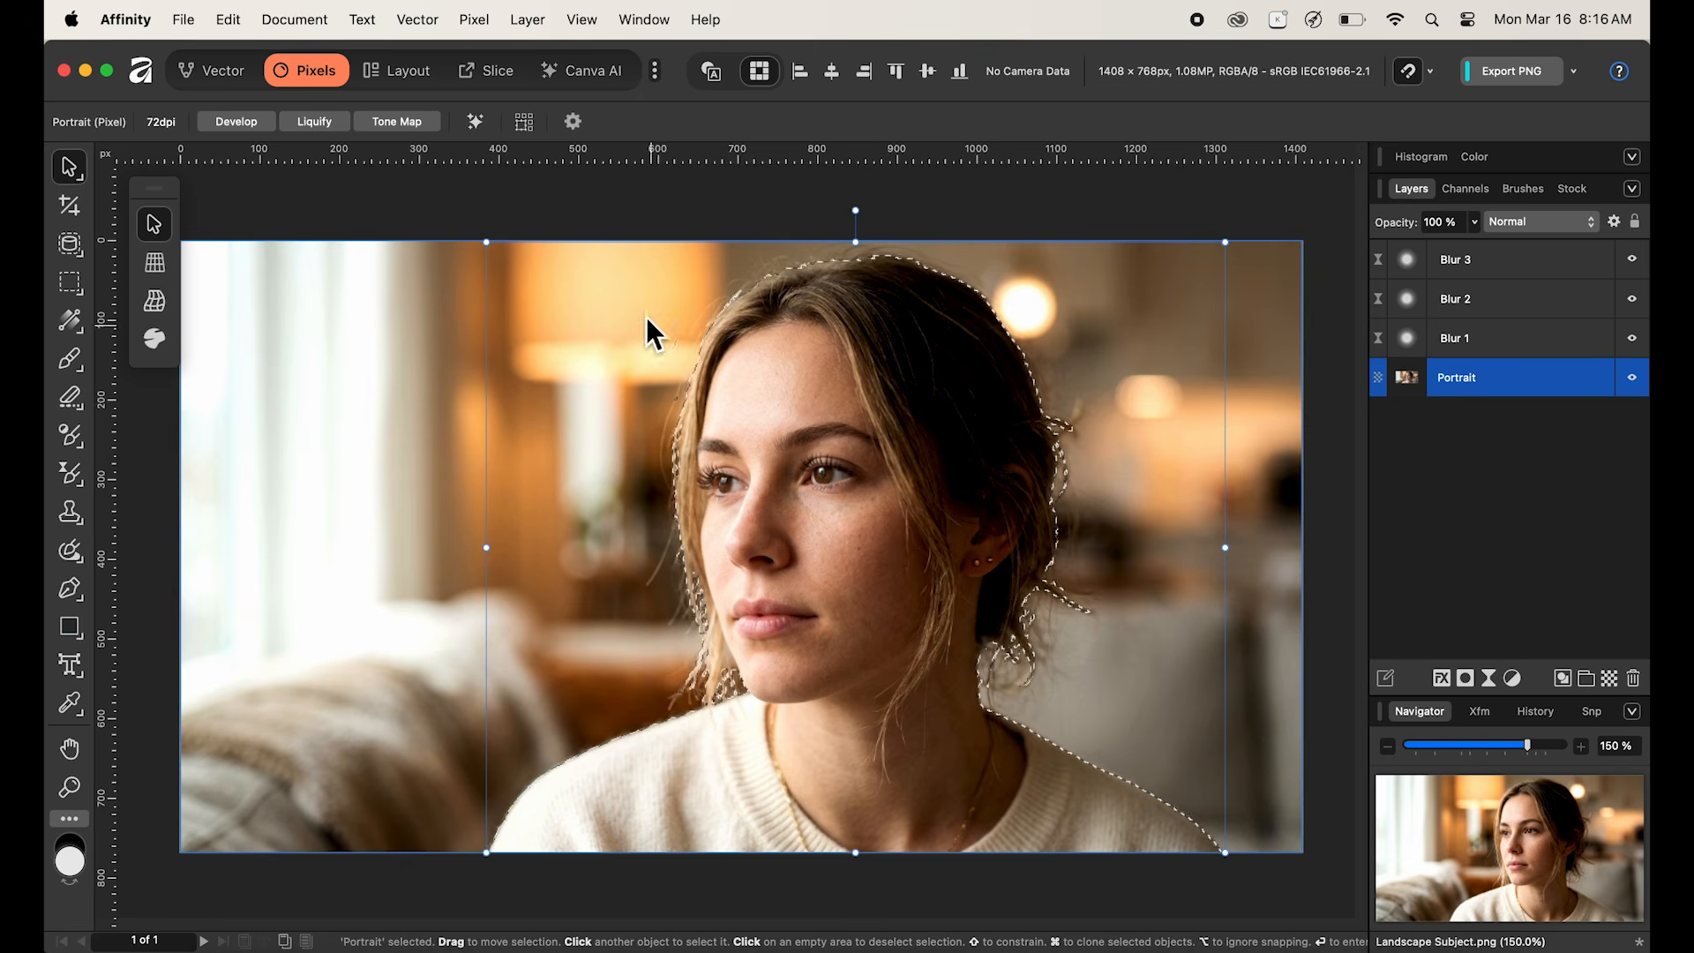
{"action": "left_click", "coordinate": [474, 19]}
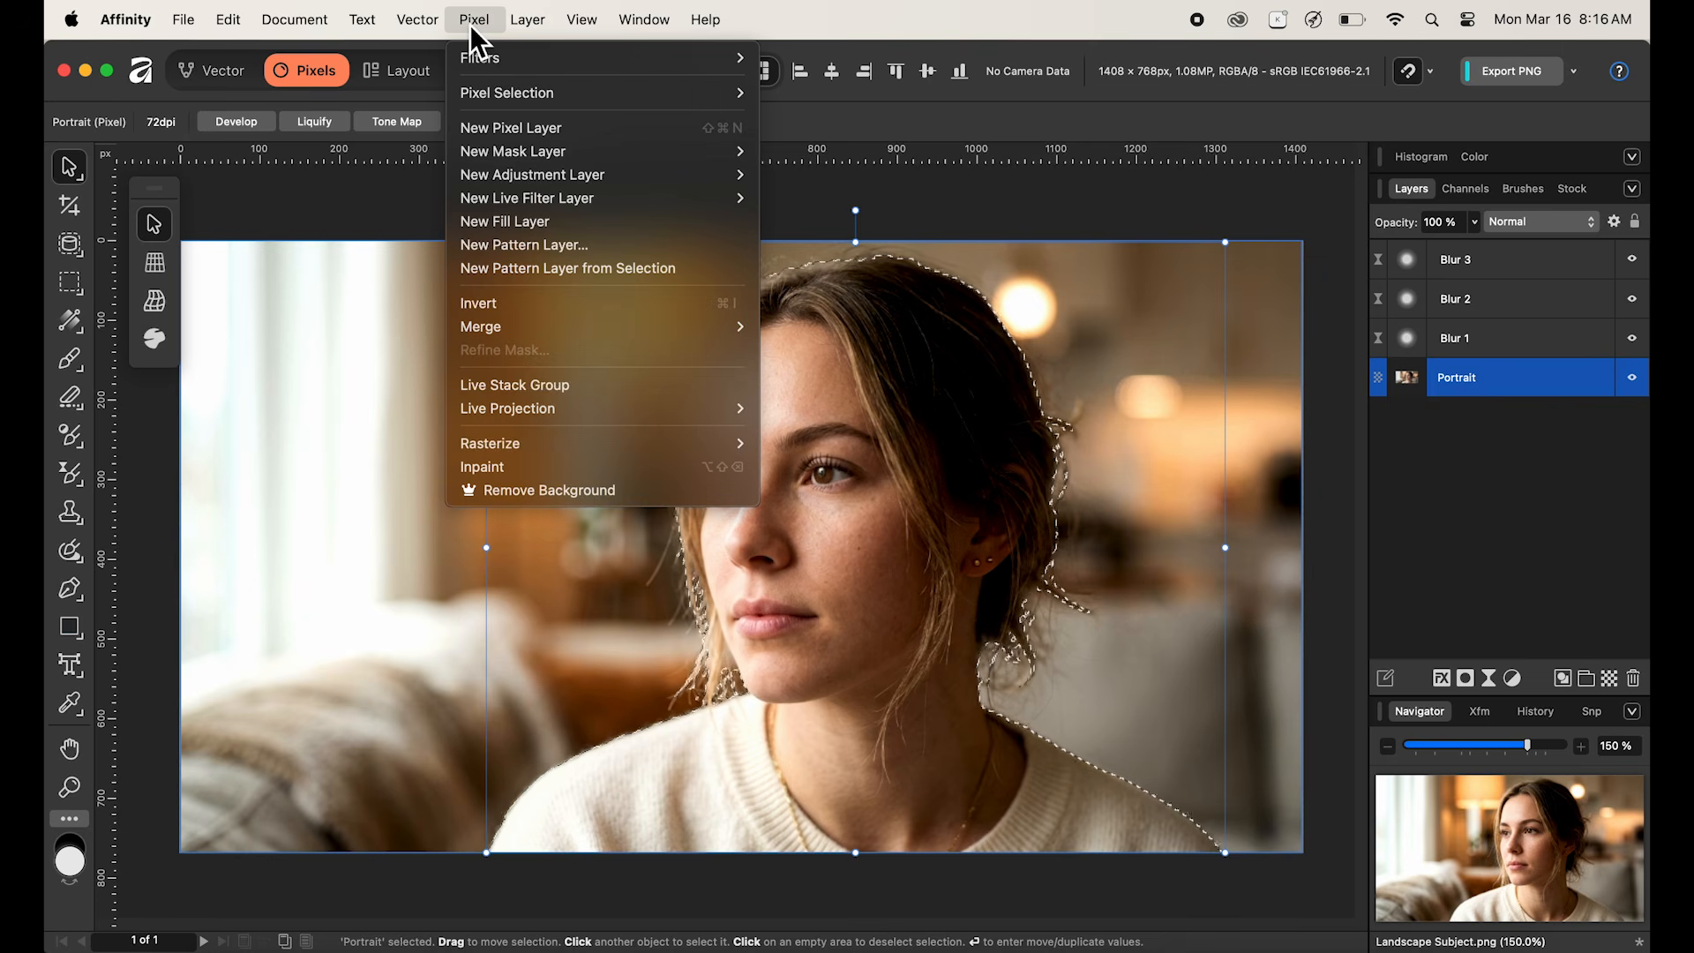
{"action": "mouse_move", "coordinate": [545, 97]}
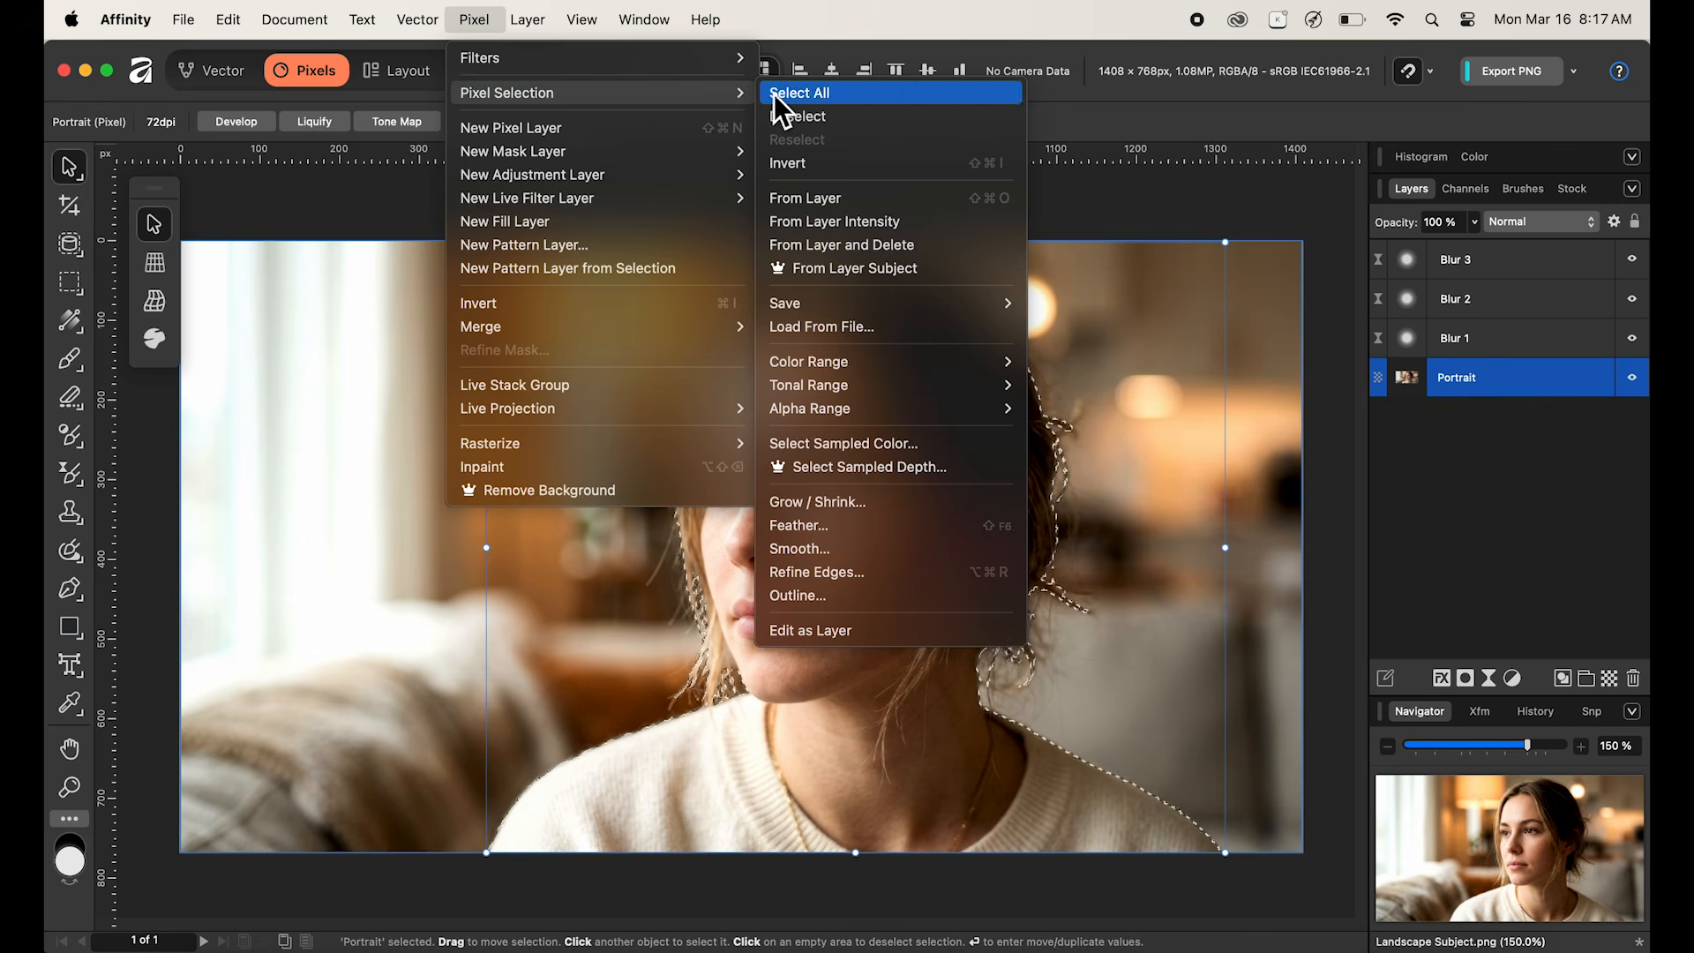
{"action": "left_click", "coordinate": [841, 510]}
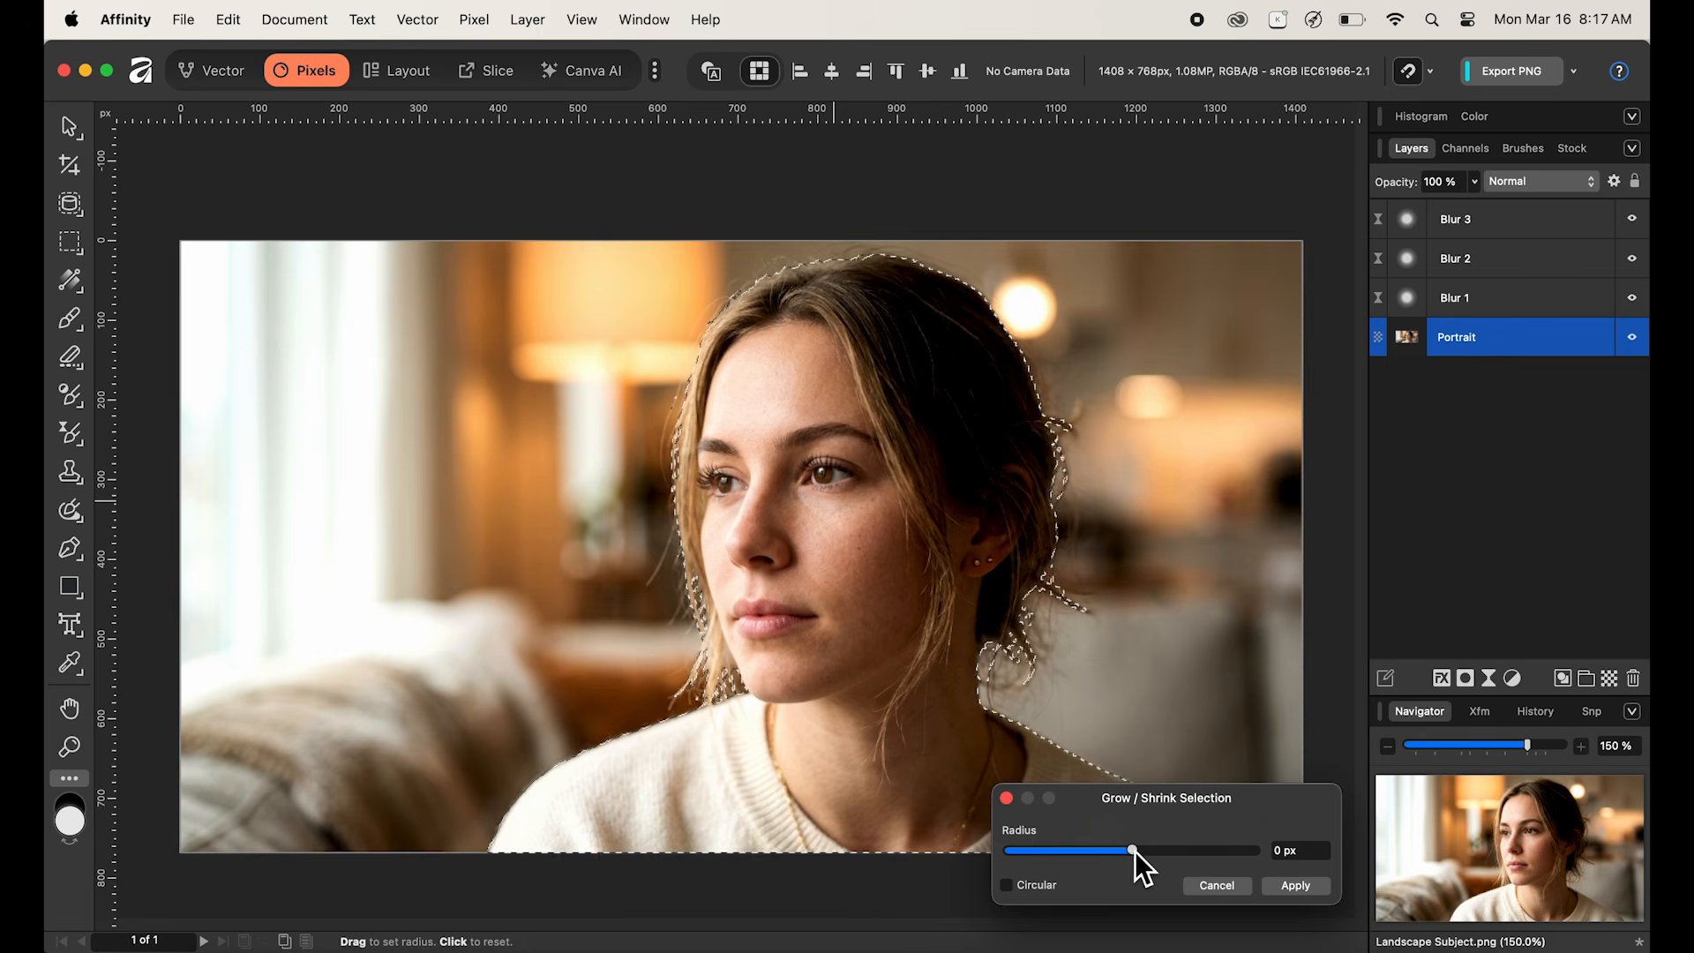
{"action": "left_click_drag", "start_coordinate": [1137, 851], "coordinate": [1144, 853]}
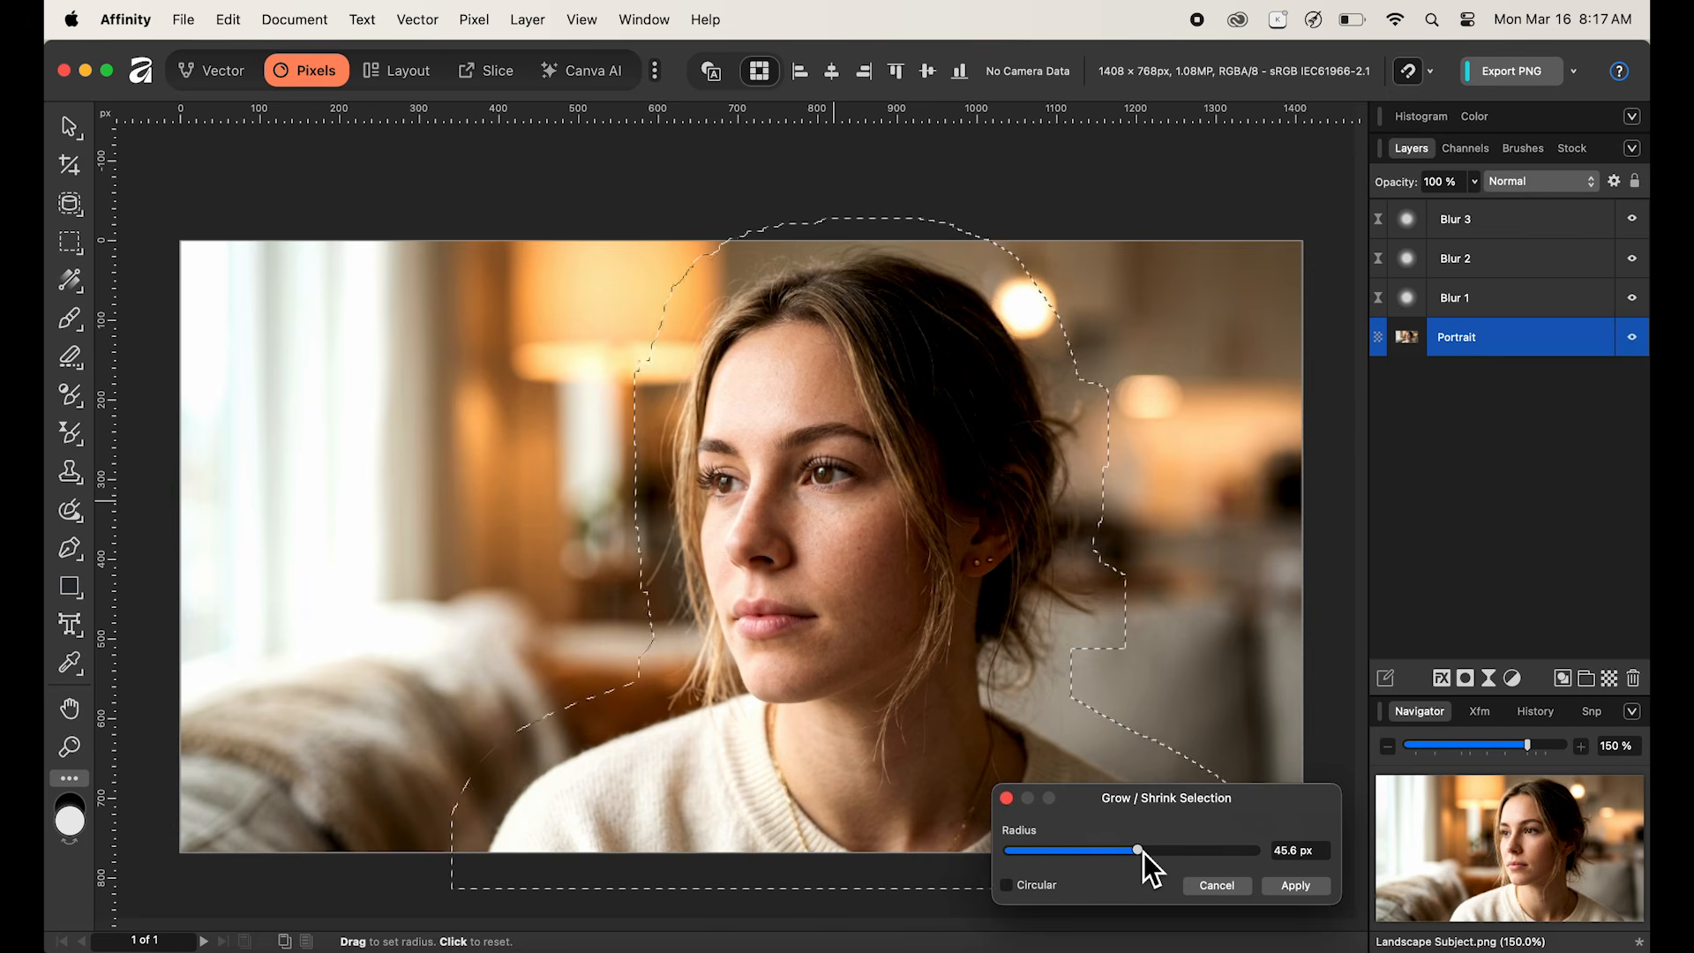
{"action": "left_click", "coordinate": [1039, 887]}
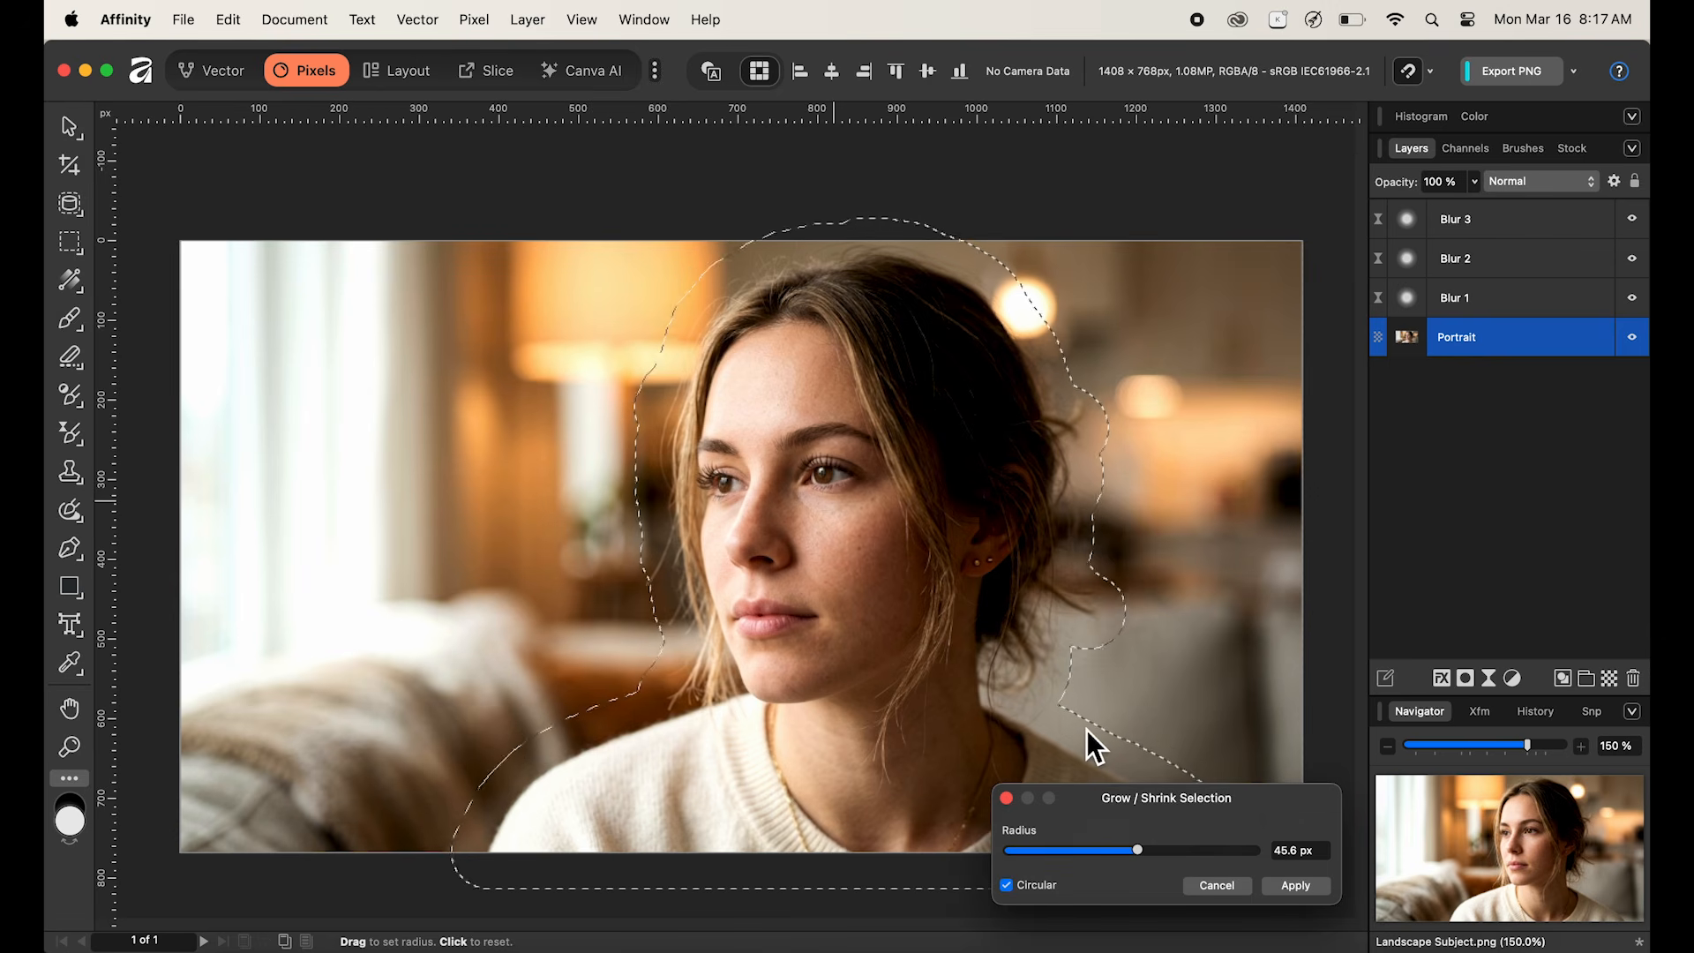
{"action": "left_click", "coordinate": [1306, 889]}
{"action": "key", "text": "v"}
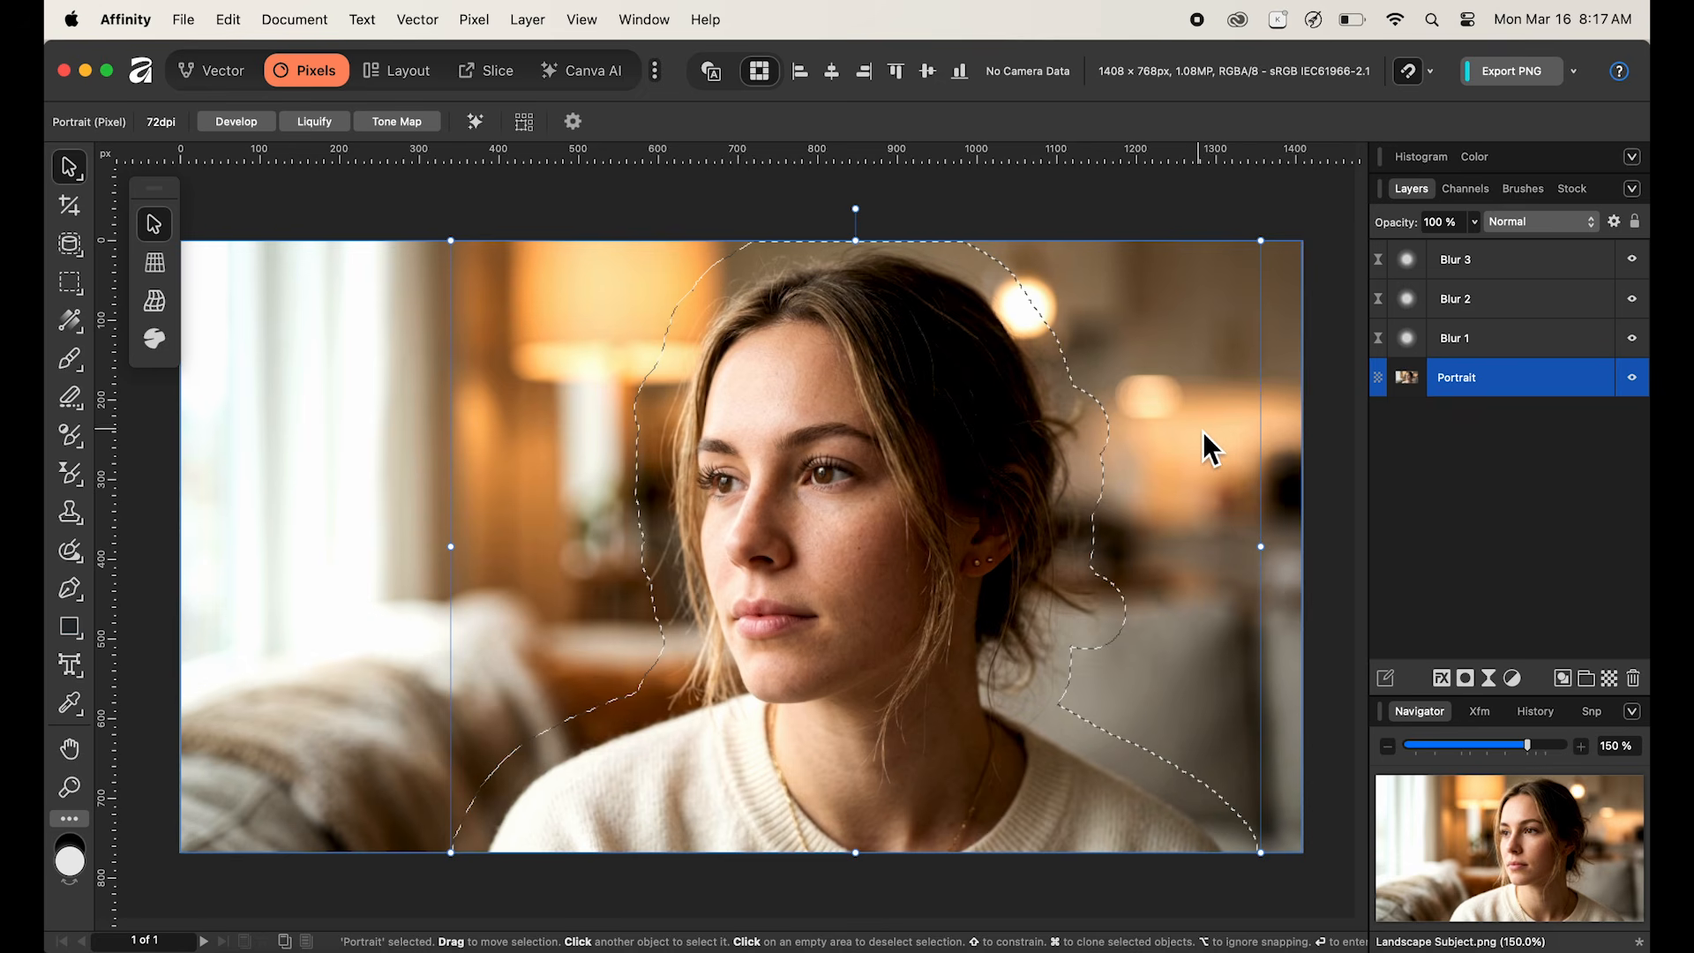
Step: Add a mask to the Blur 1 layer from the grown subject selection, and deselect
{"action": "left_click", "coordinate": [1509, 341]}
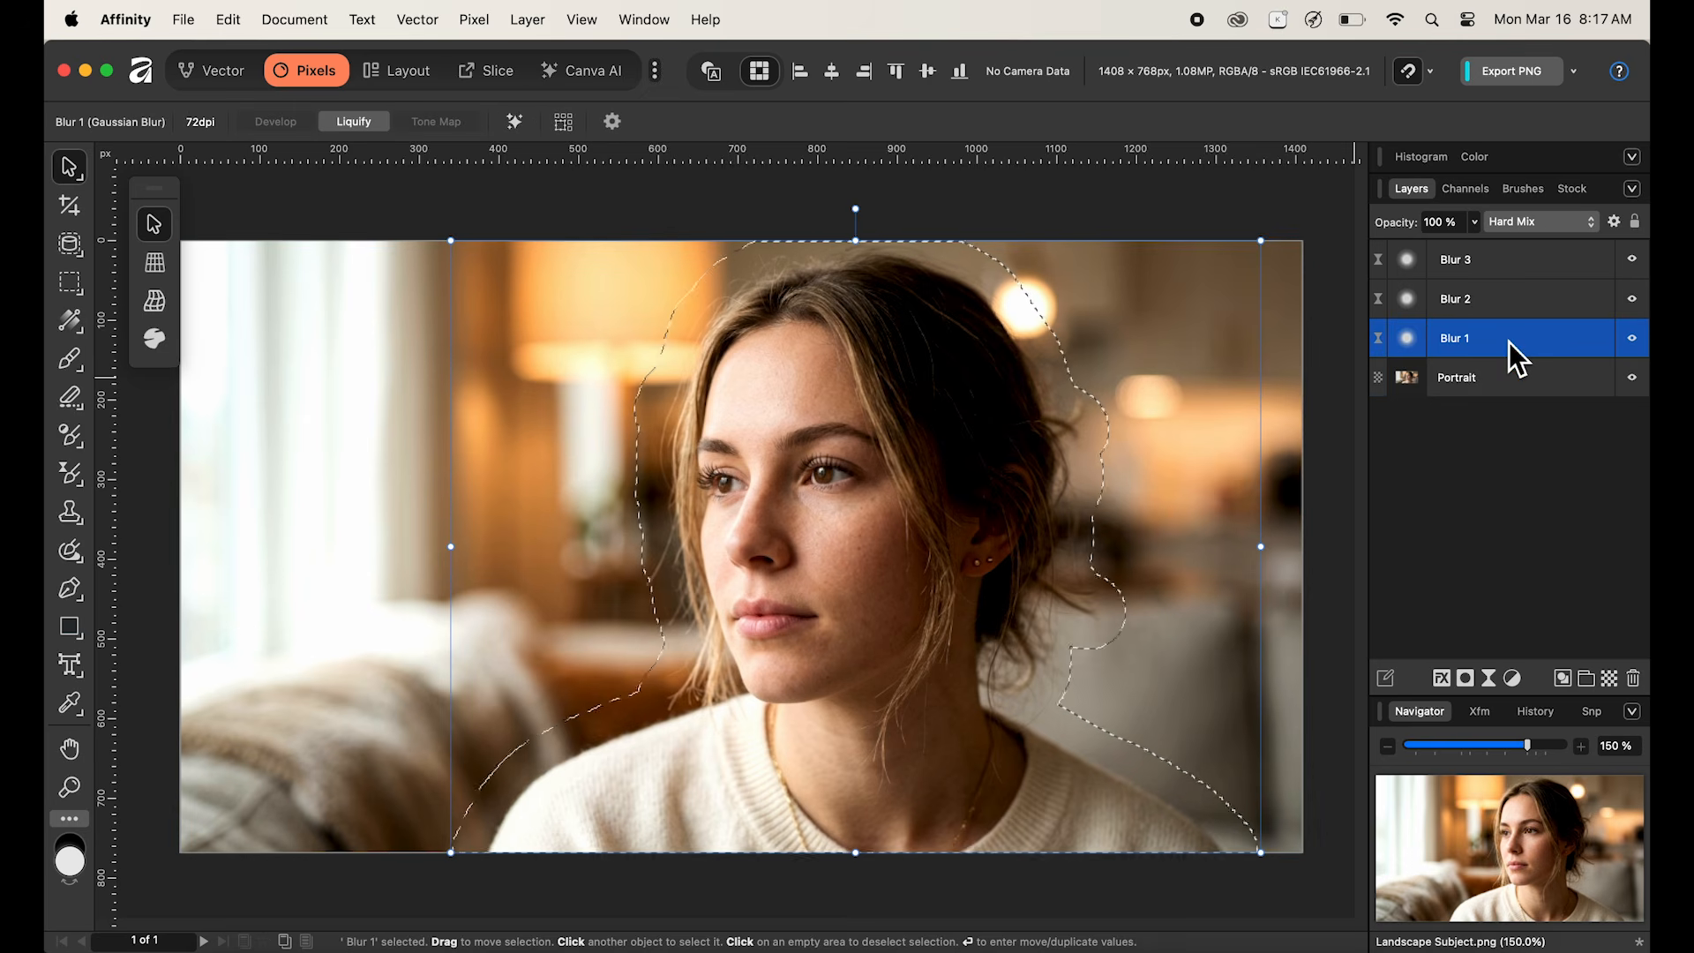
{"action": "left_click", "coordinate": [1472, 682]}
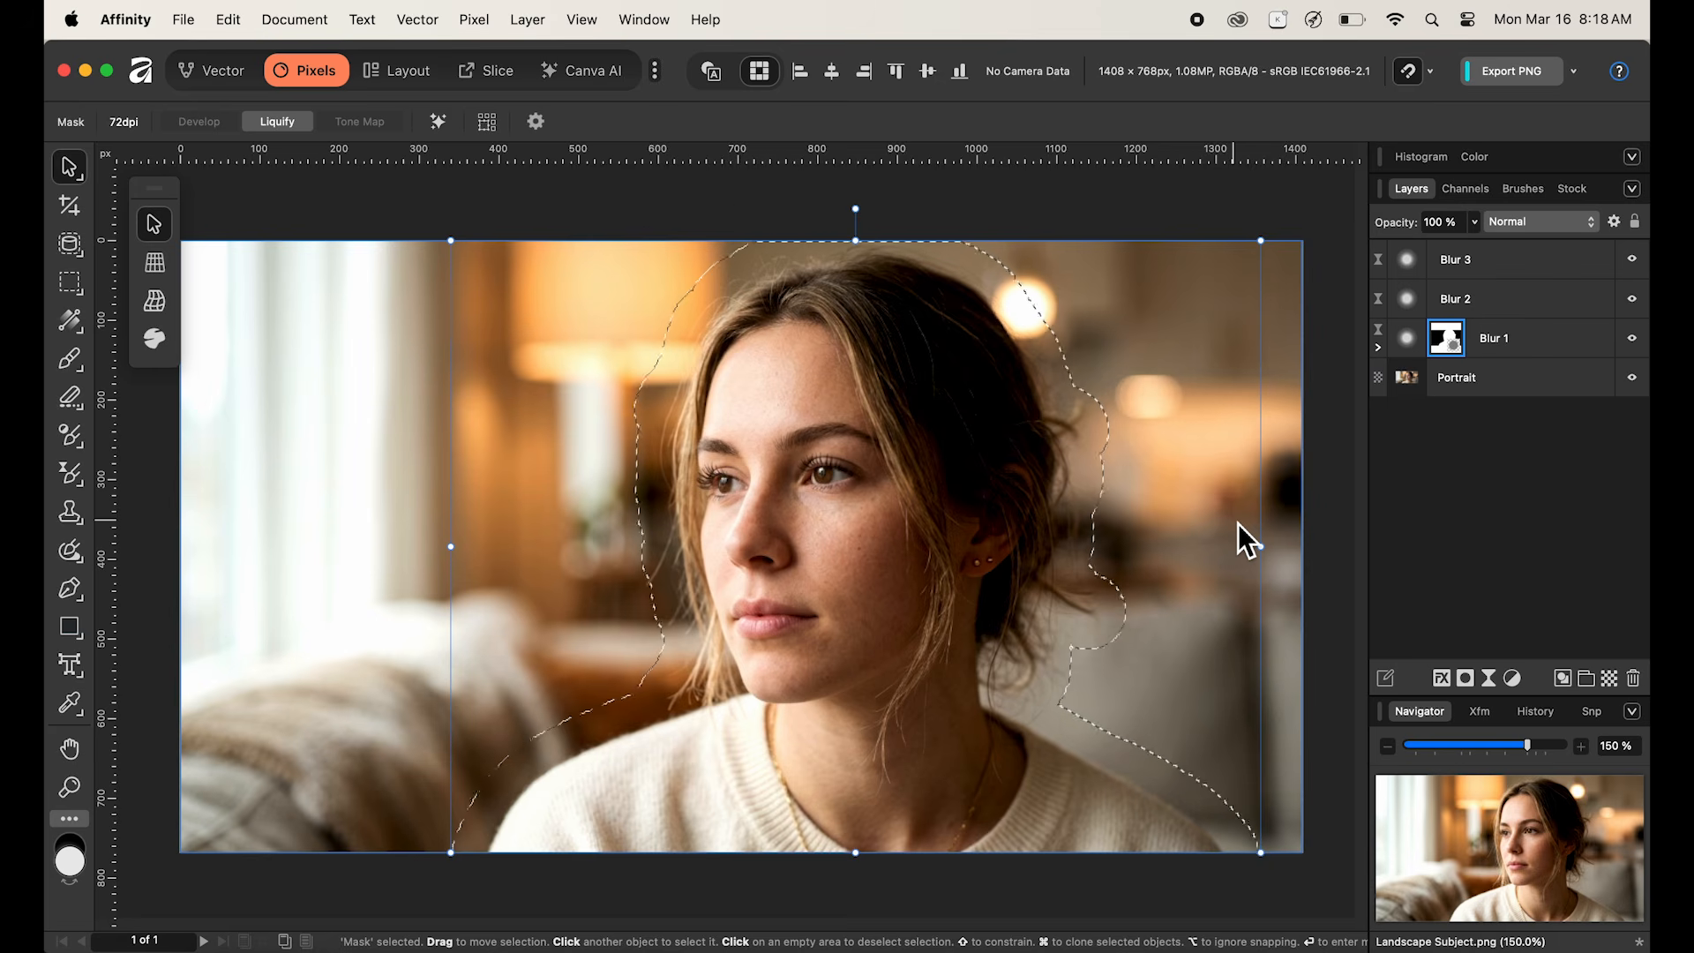
{"action": "key", "text": "super+d"}
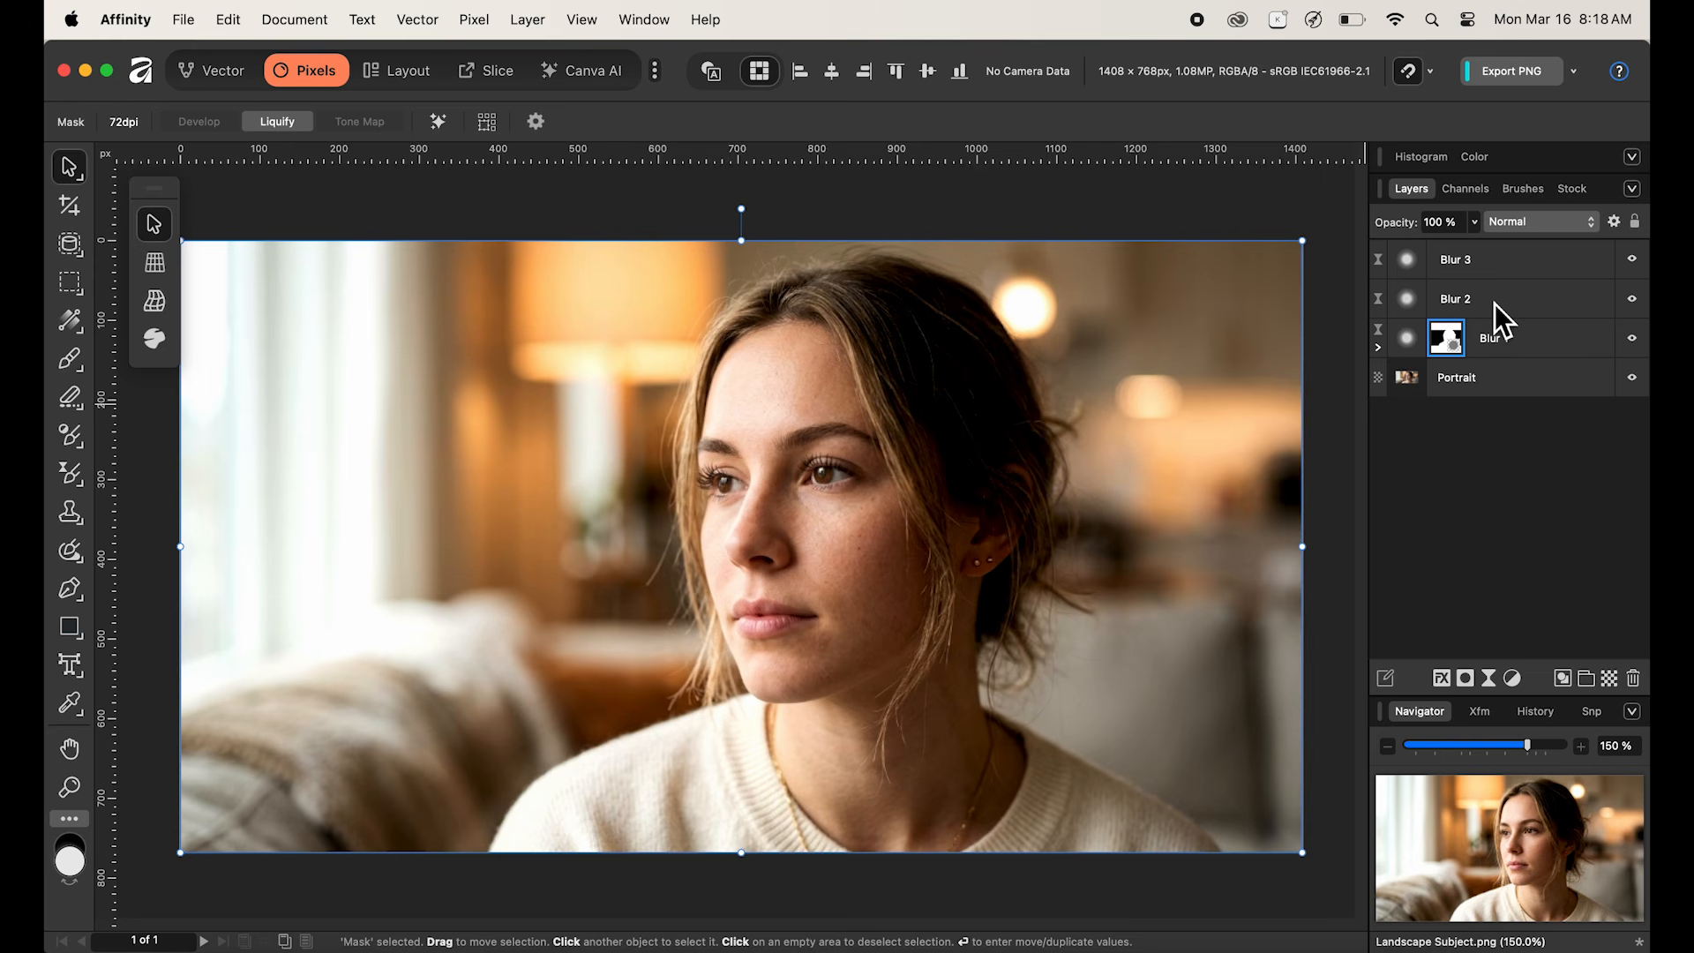
Step: Select the subject of the Portrait layer again and grow the selection by 114.6 px with the Circular option
{"action": "left_click", "coordinate": [1474, 389]}
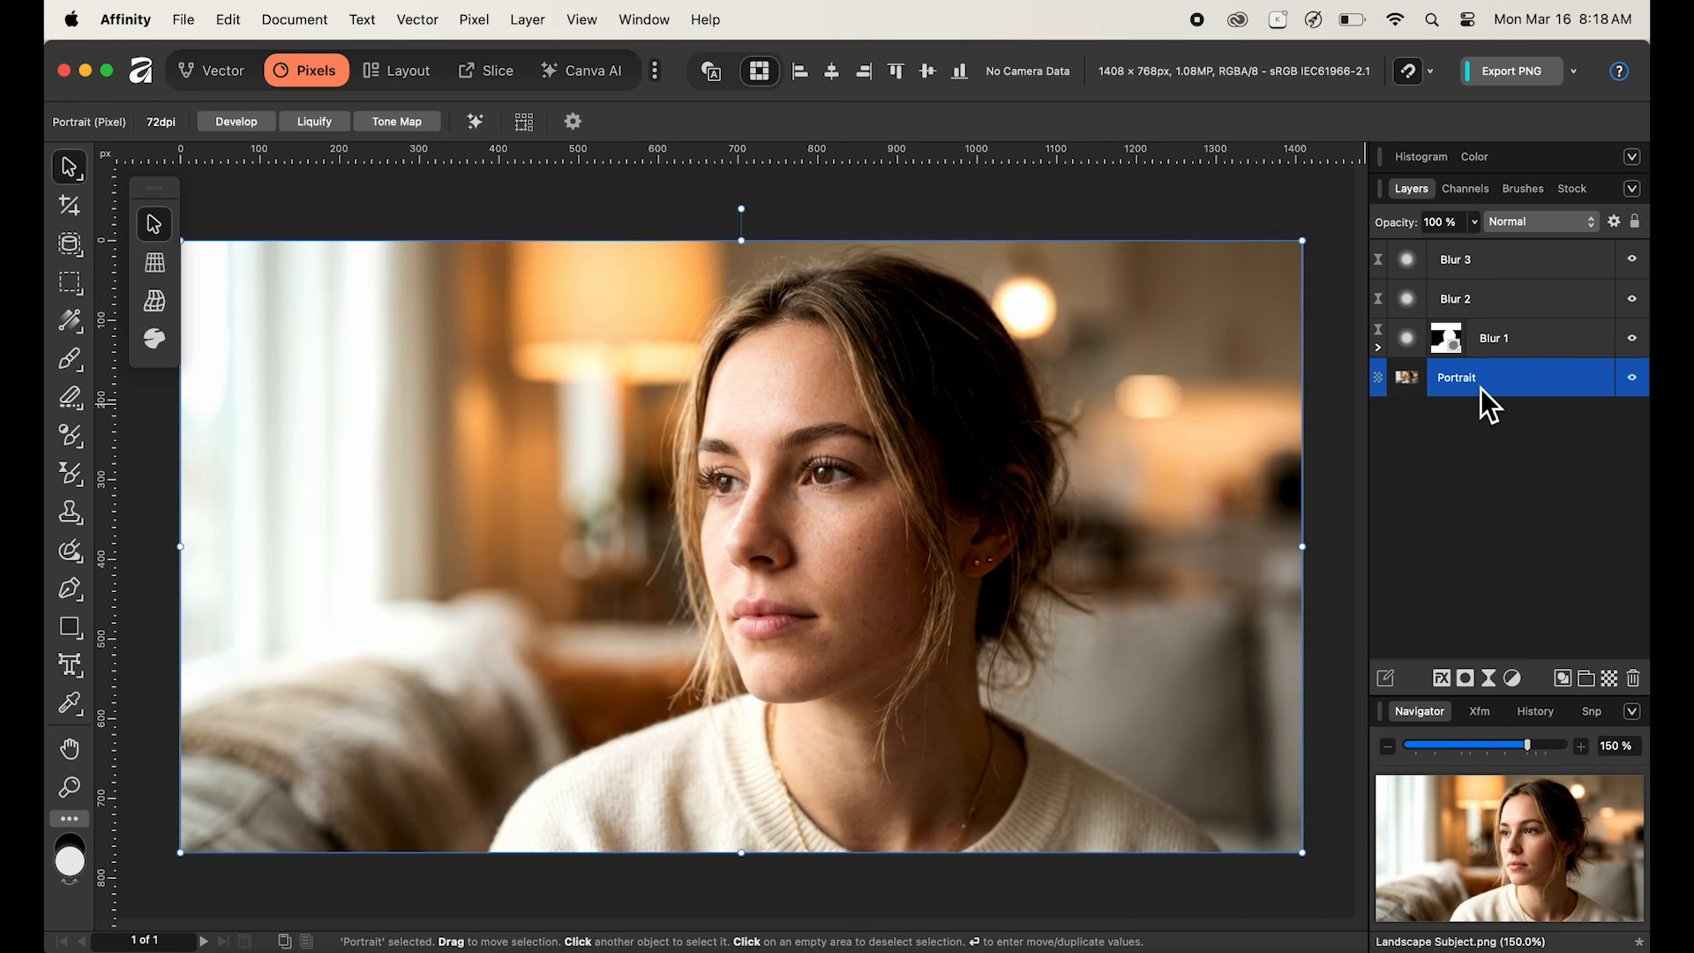
{"action": "left_click", "coordinate": [478, 123]}
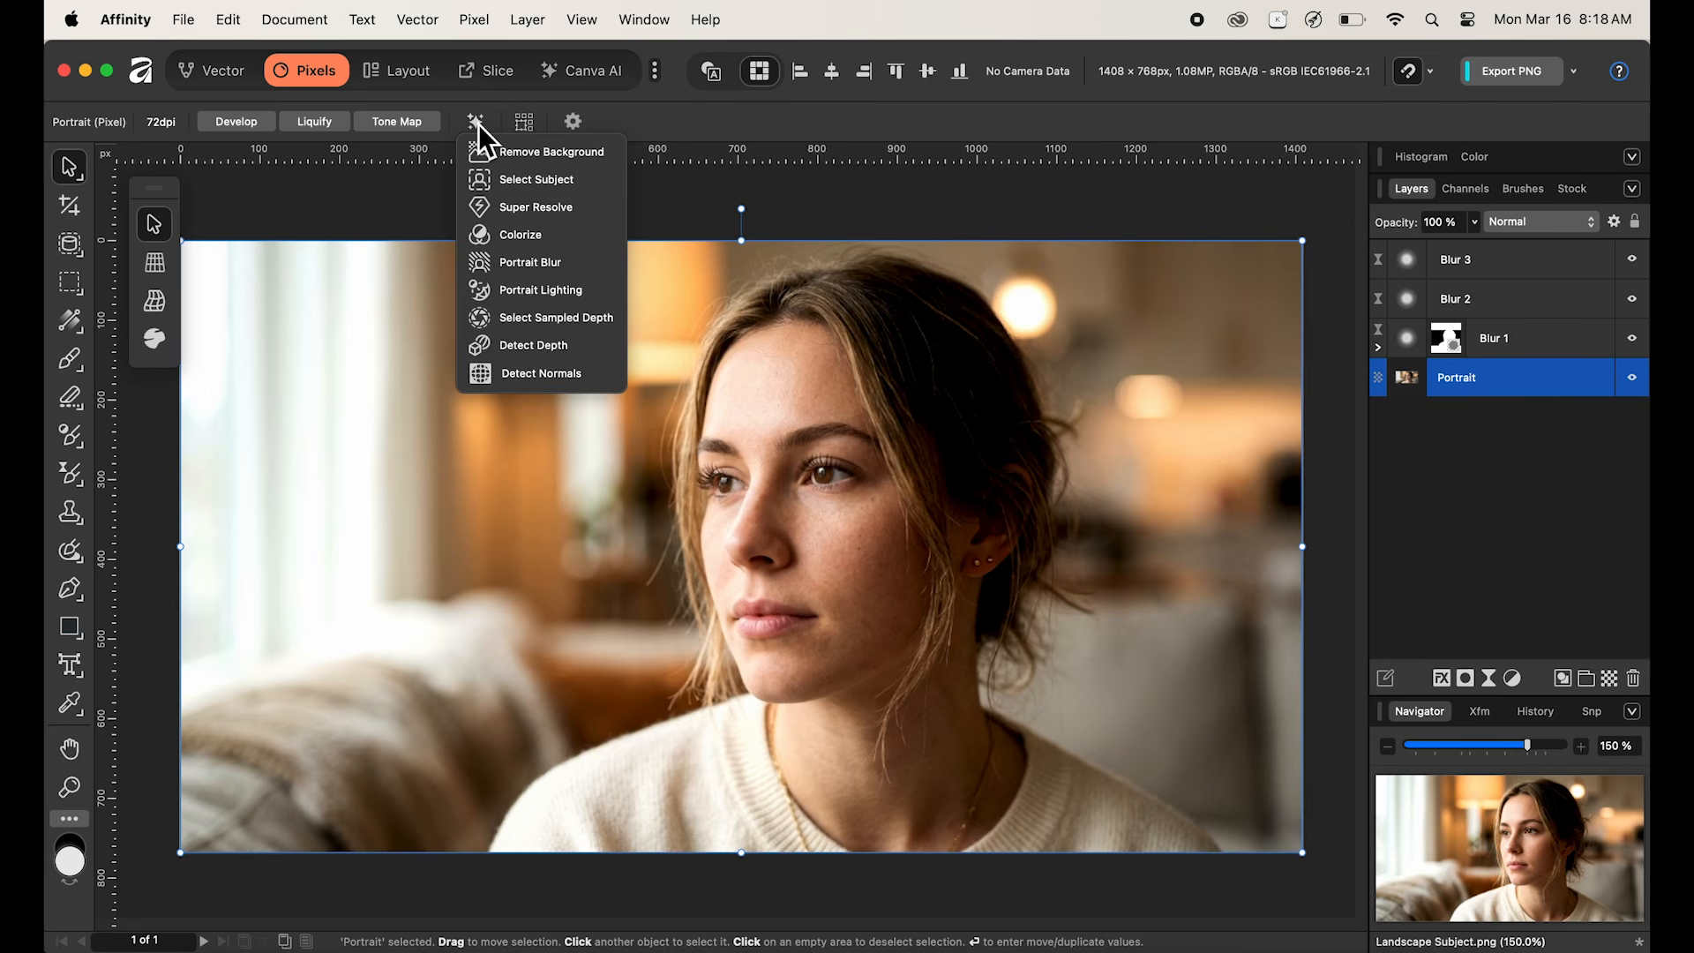
{"action": "left_click", "coordinate": [521, 181]}
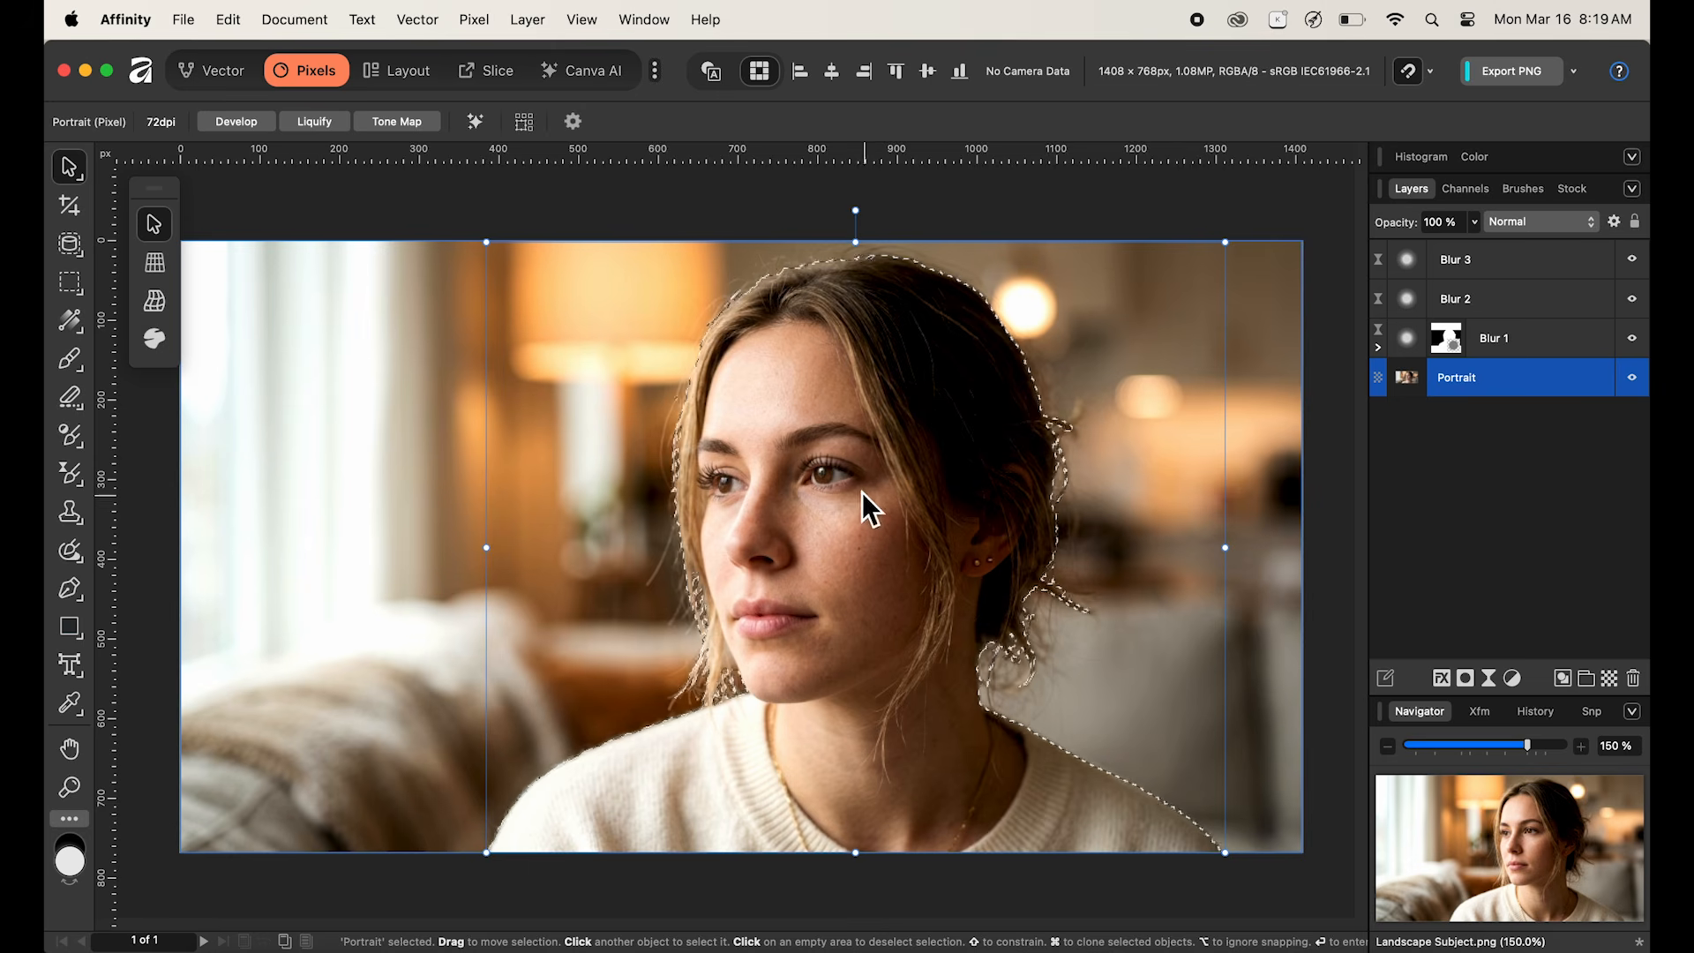
{"action": "left_click", "coordinate": [474, 19]}
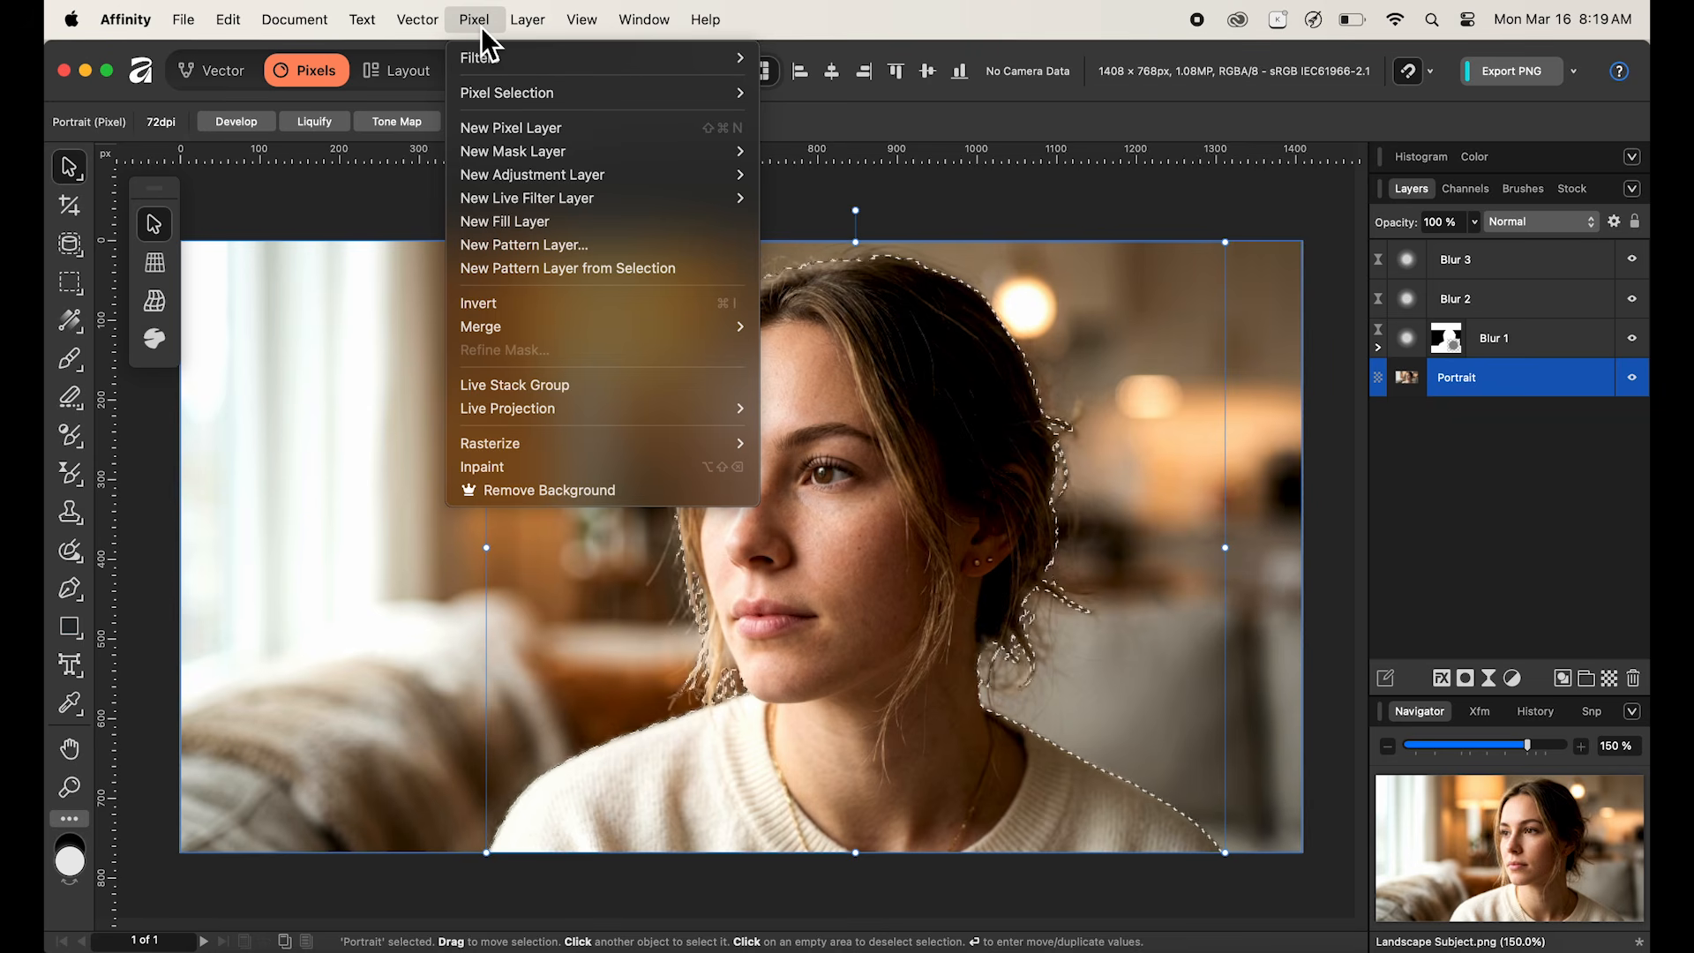
{"action": "mouse_move", "coordinate": [510, 97]}
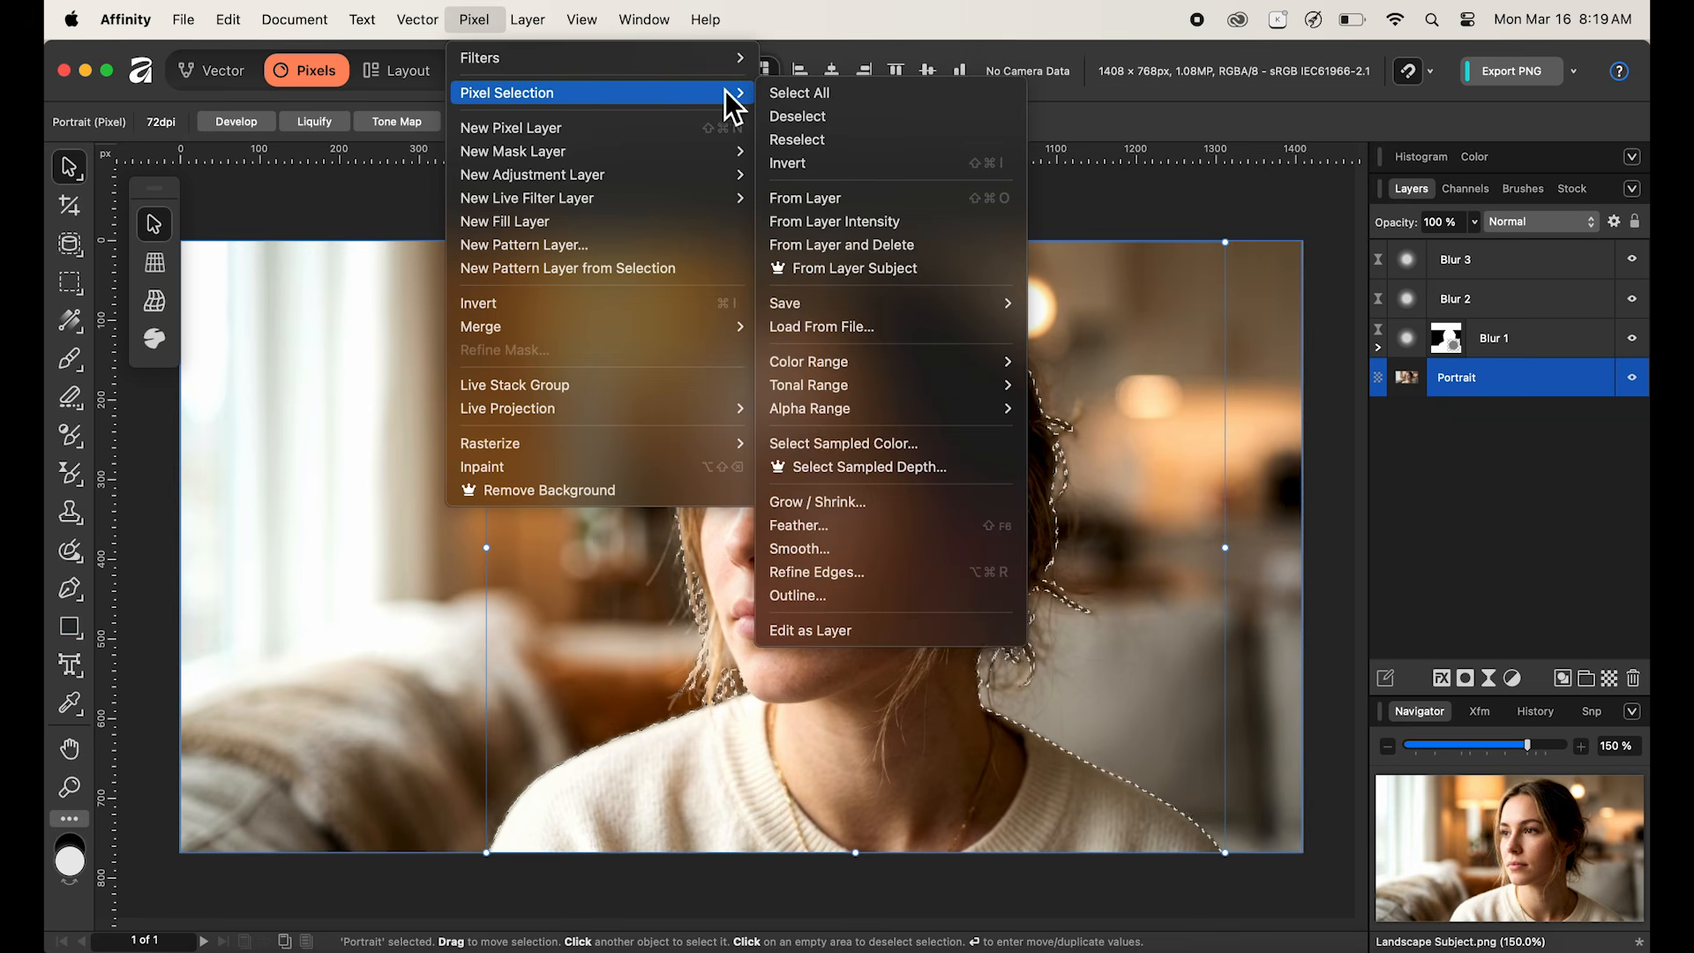
{"action": "left_click", "coordinate": [834, 503]}
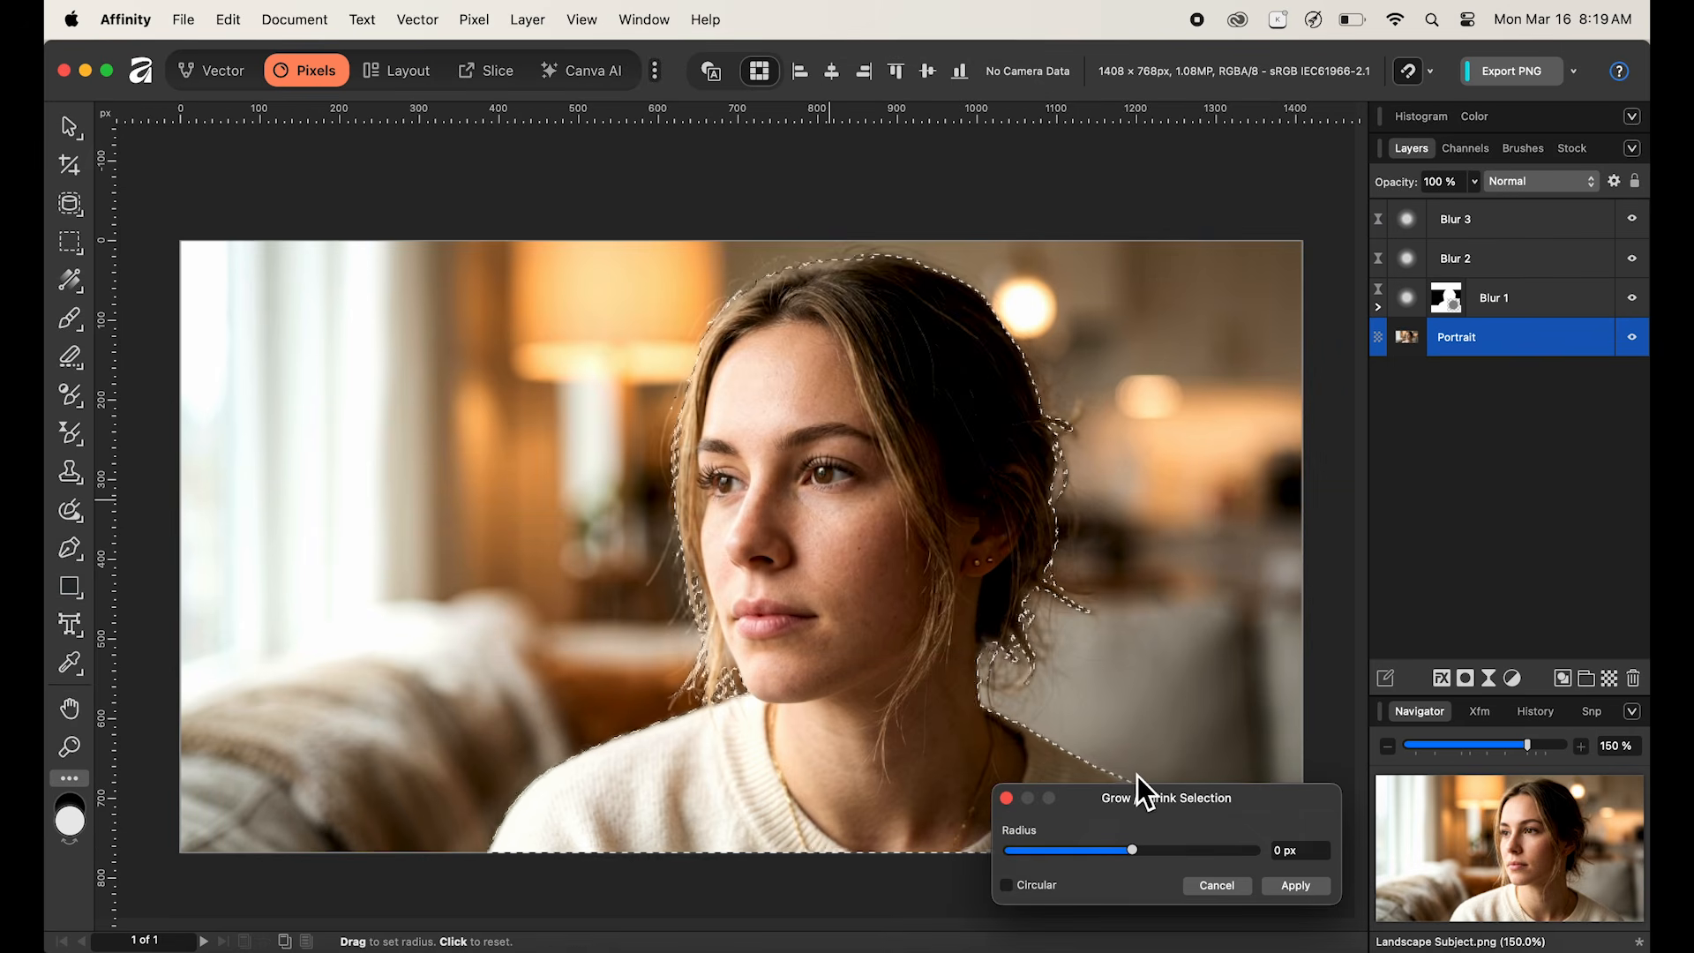
{"action": "left_click", "coordinate": [1140, 855]}
{"action": "left_click_drag", "start_coordinate": [1141, 854], "coordinate": [1157, 854]}
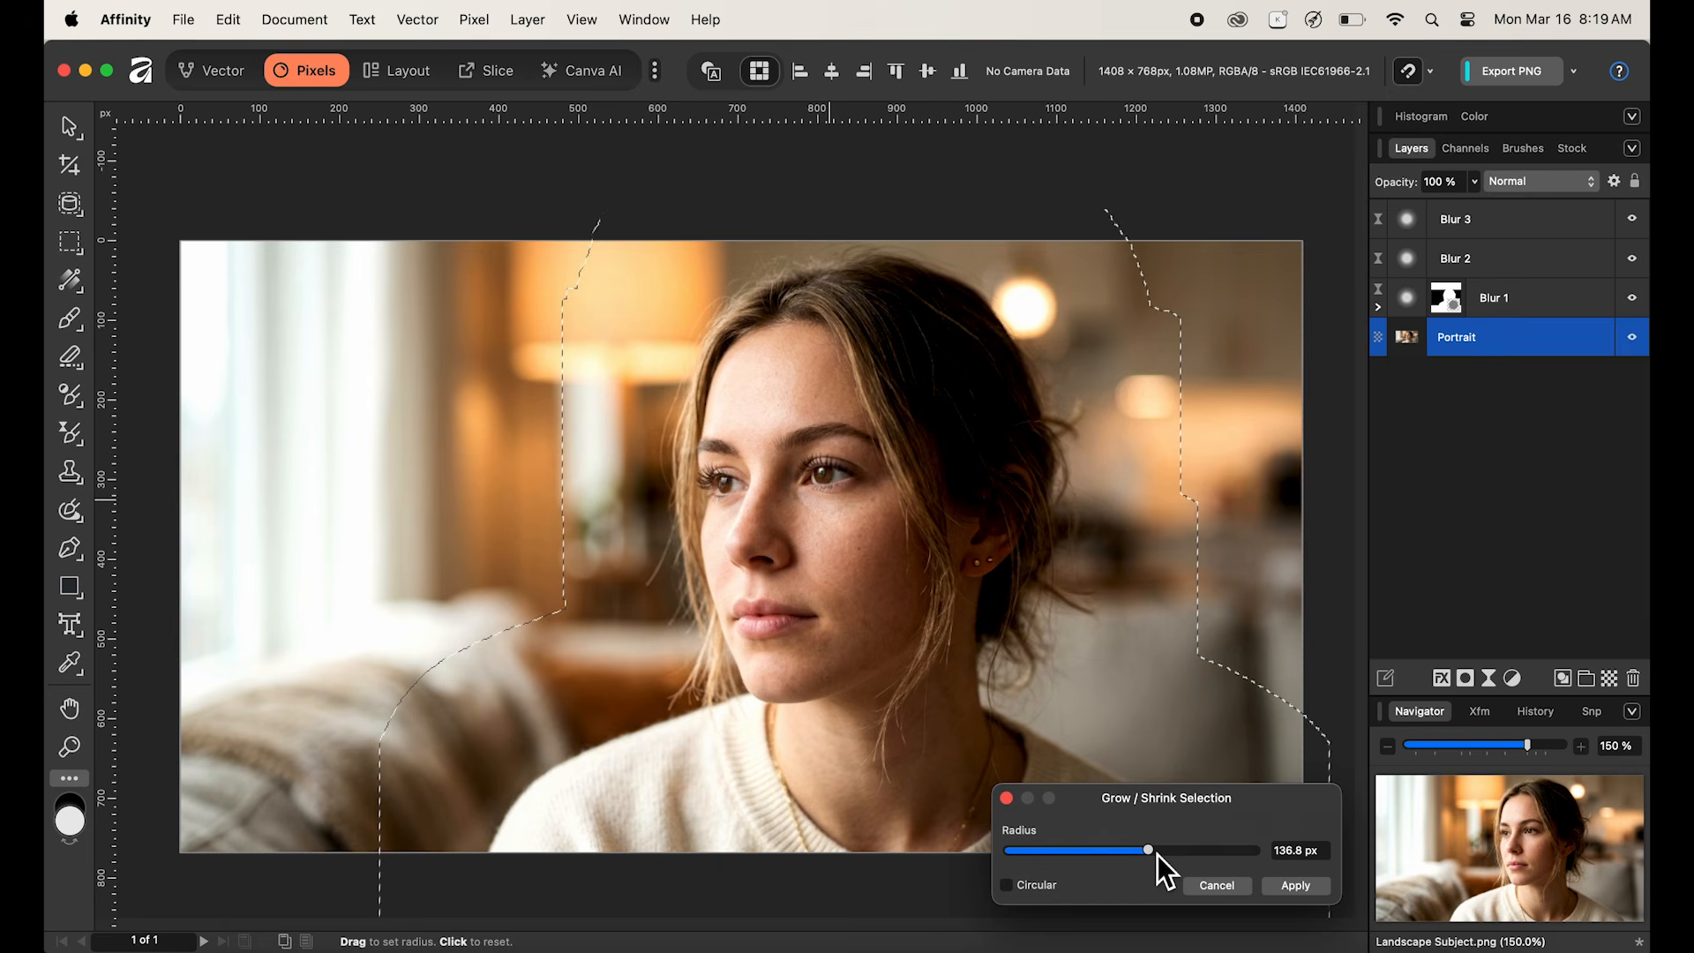
{"action": "left_click_drag", "start_coordinate": [1156, 854], "coordinate": [1154, 854]}
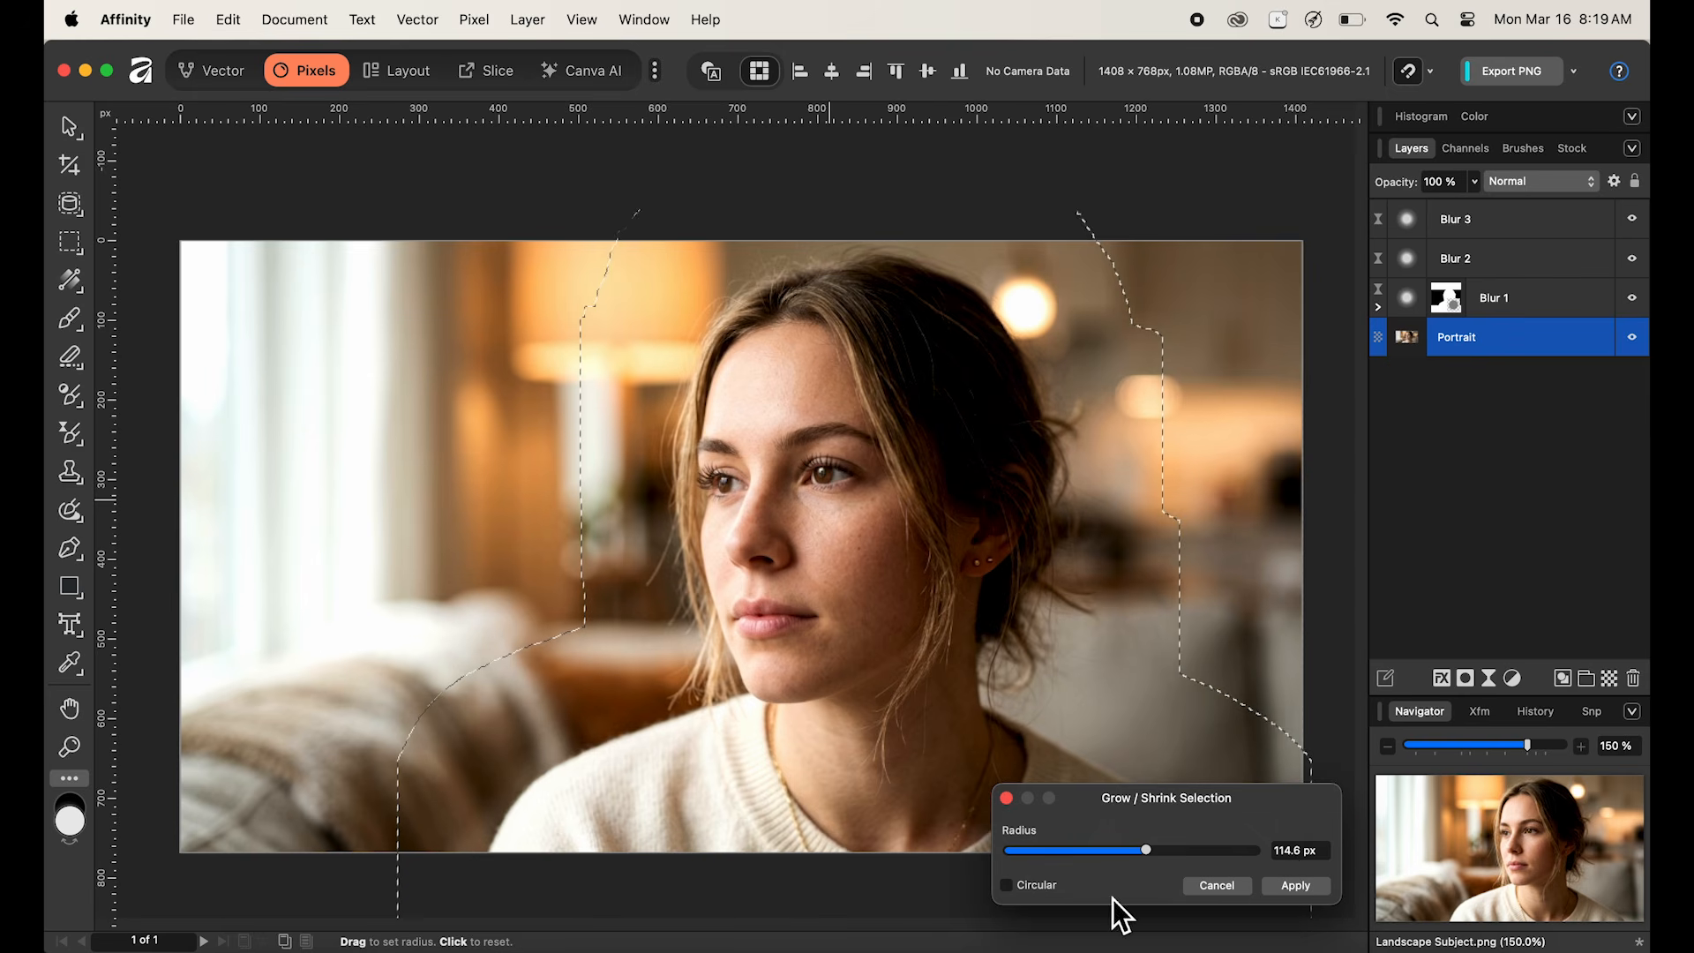
{"action": "left_click", "coordinate": [1044, 889]}
{"action": "left_click", "coordinate": [1310, 887]}
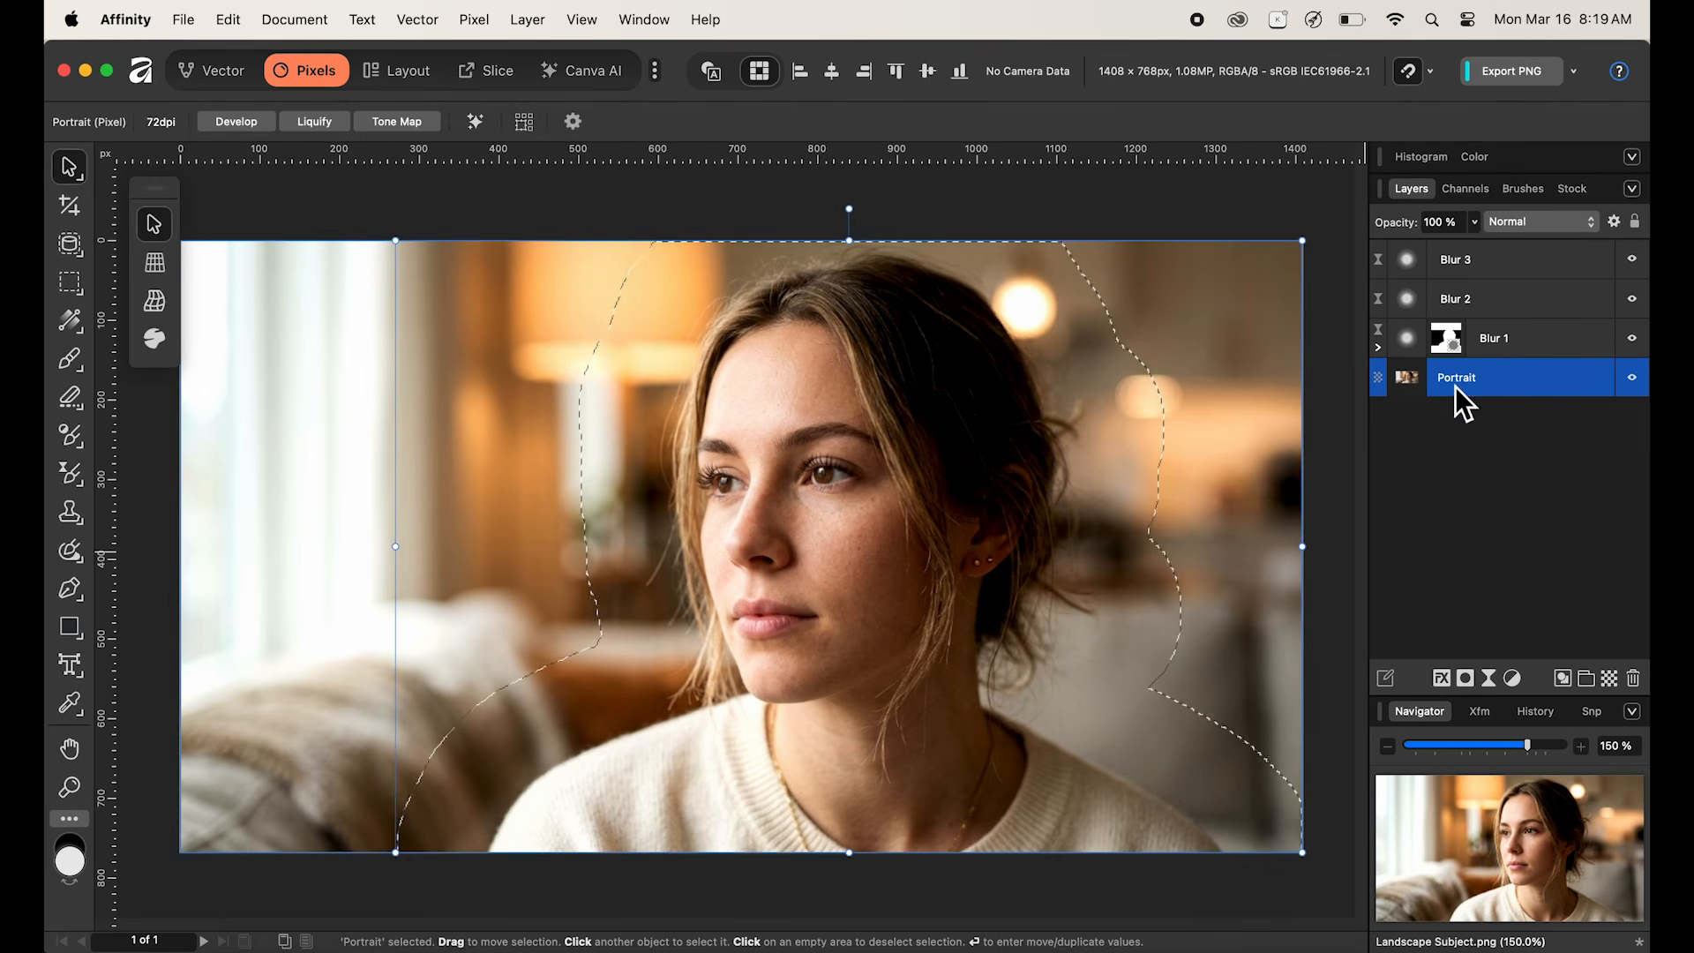
Step: Add a mask to the Blur 2 layer that reveals the grown subject selection, and deselect
{"action": "left_click", "coordinate": [1490, 299]}
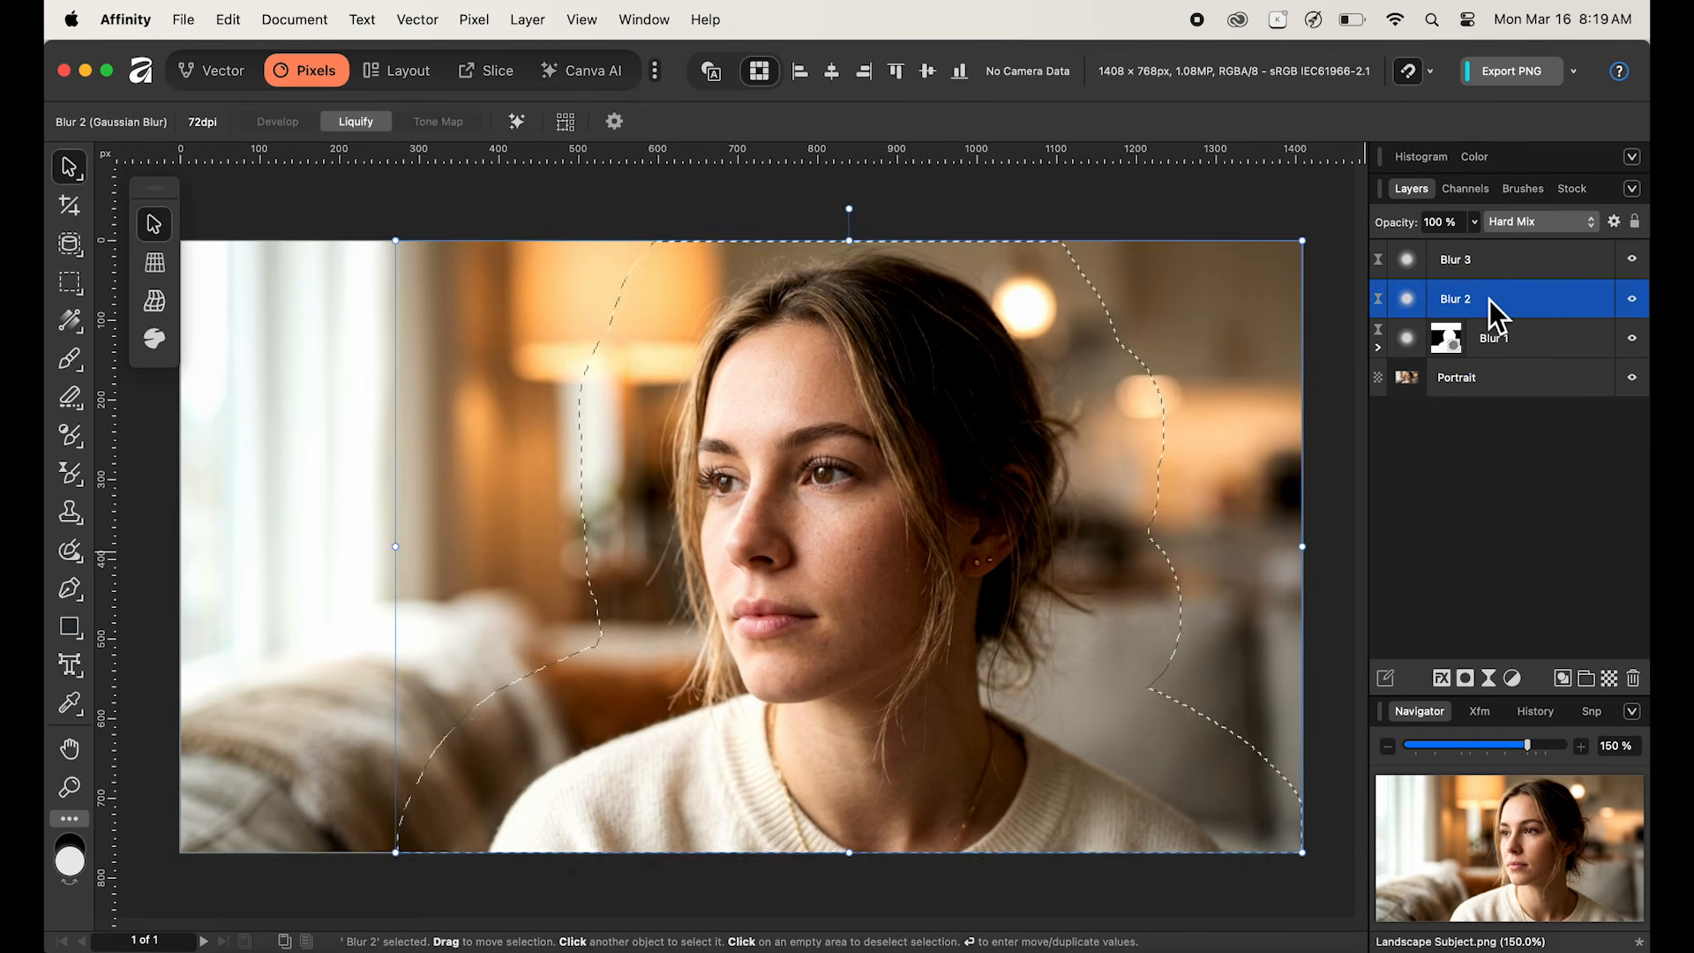
{"action": "left_click", "coordinate": [1471, 679]}
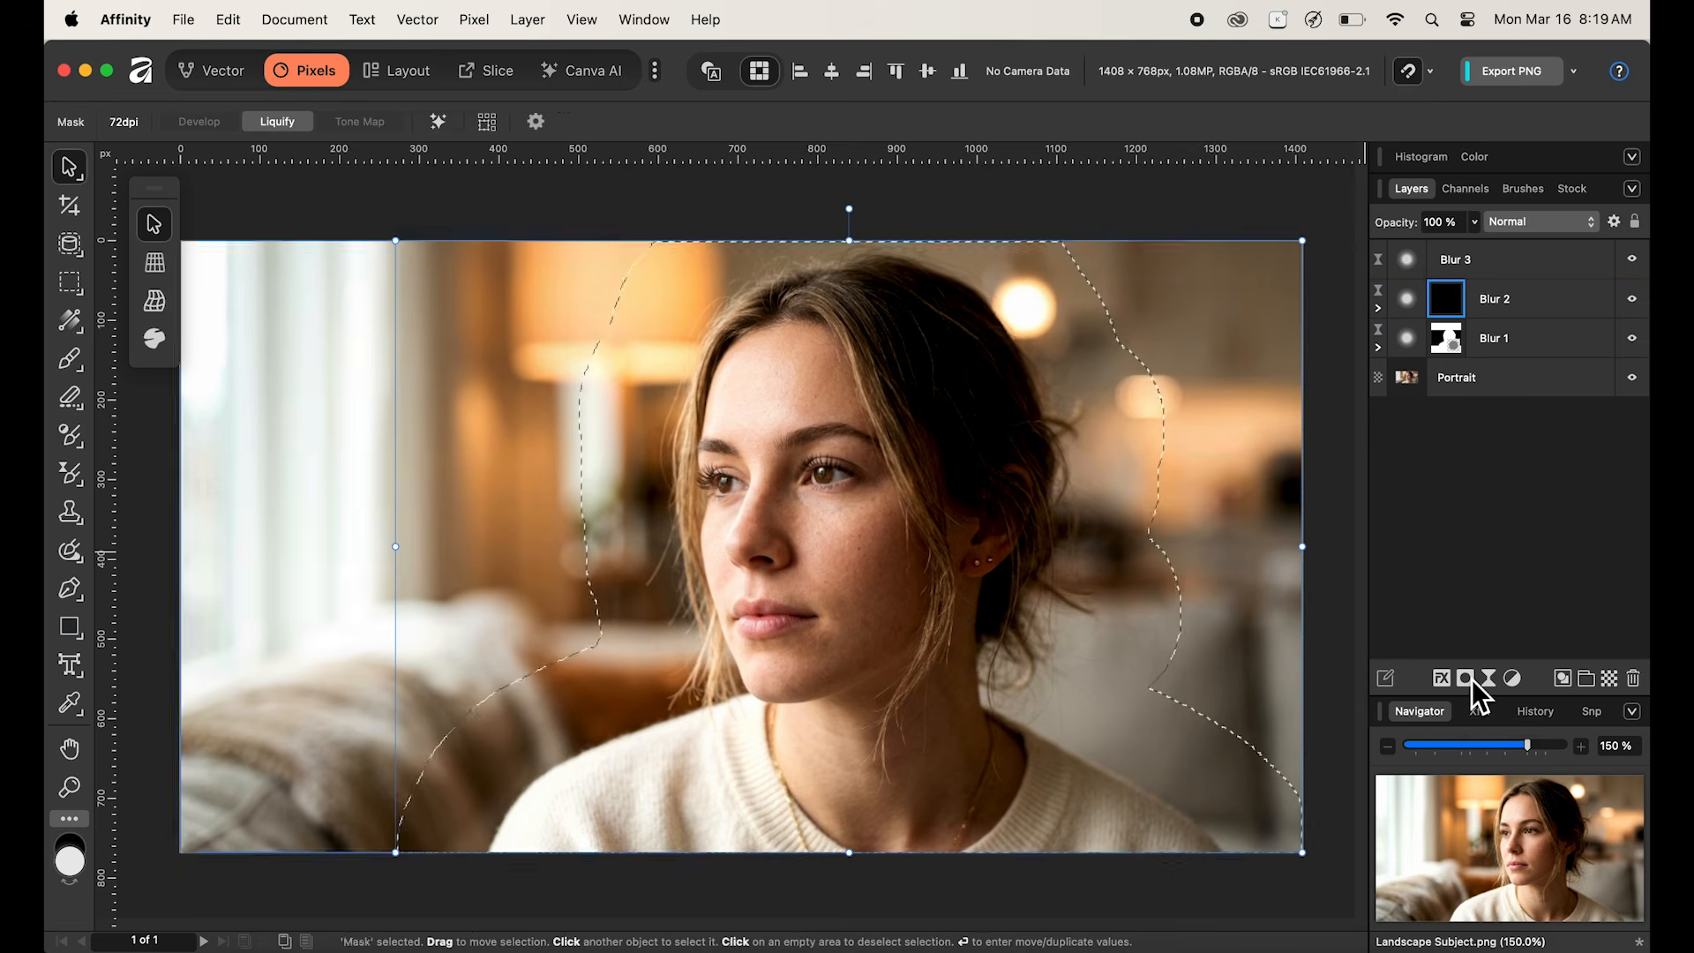
{"action": "key", "text": "alt+BackSpace"}
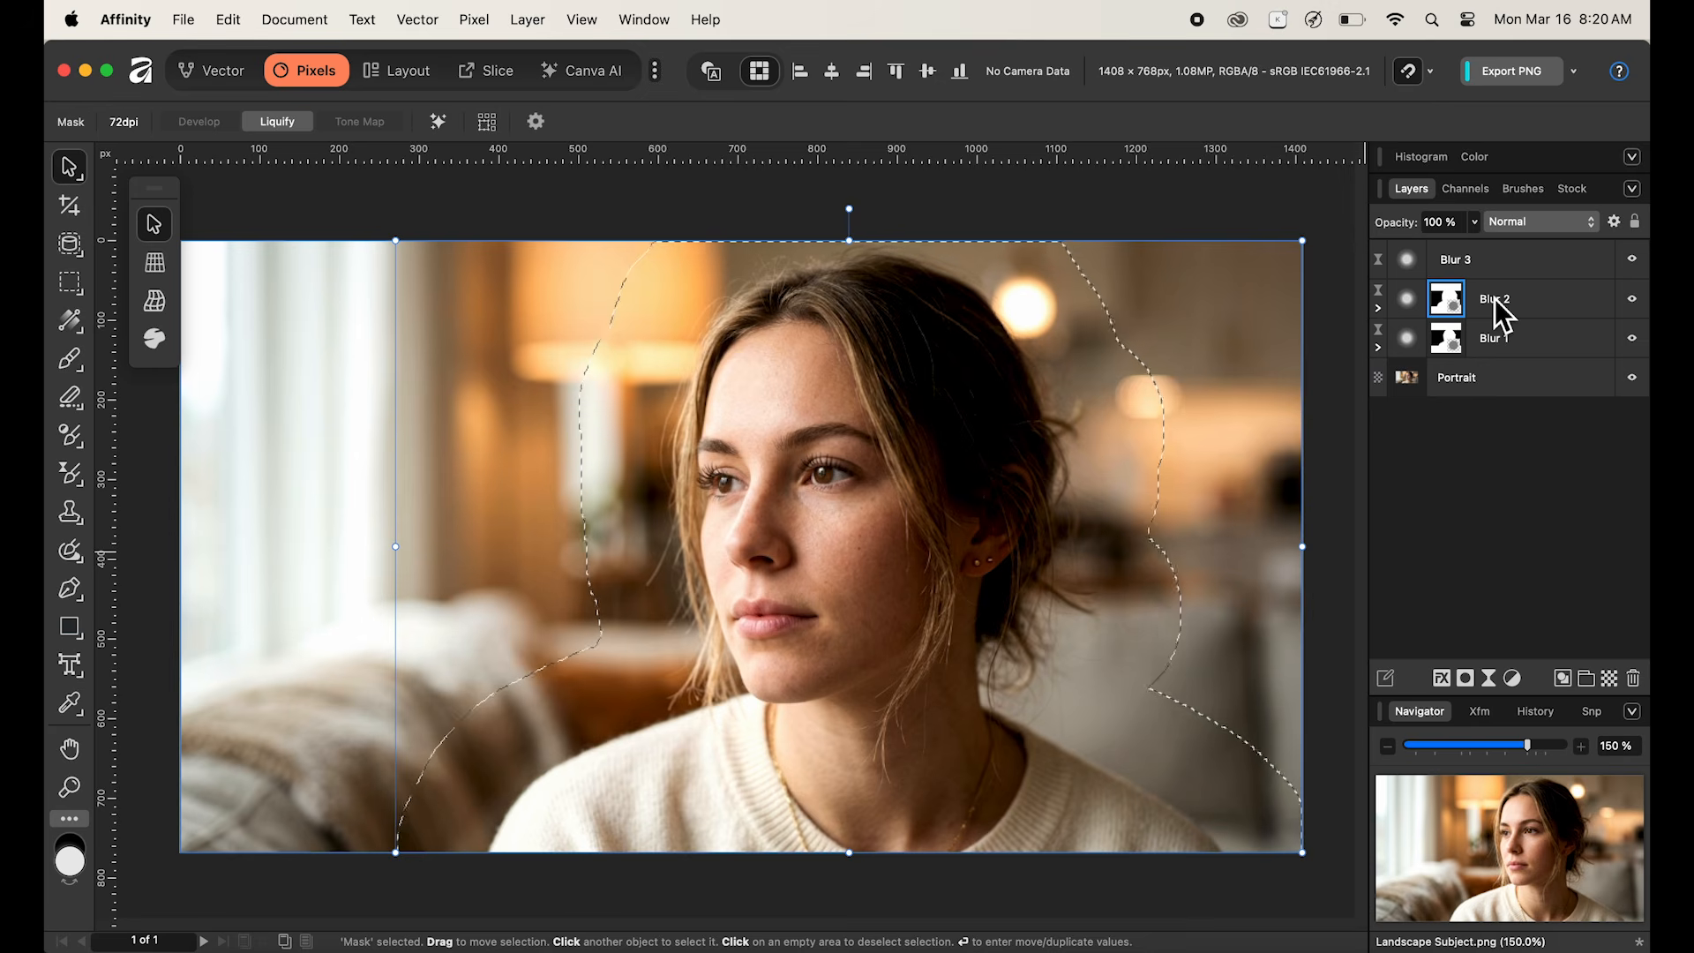
{"action": "key", "text": "super+d"}
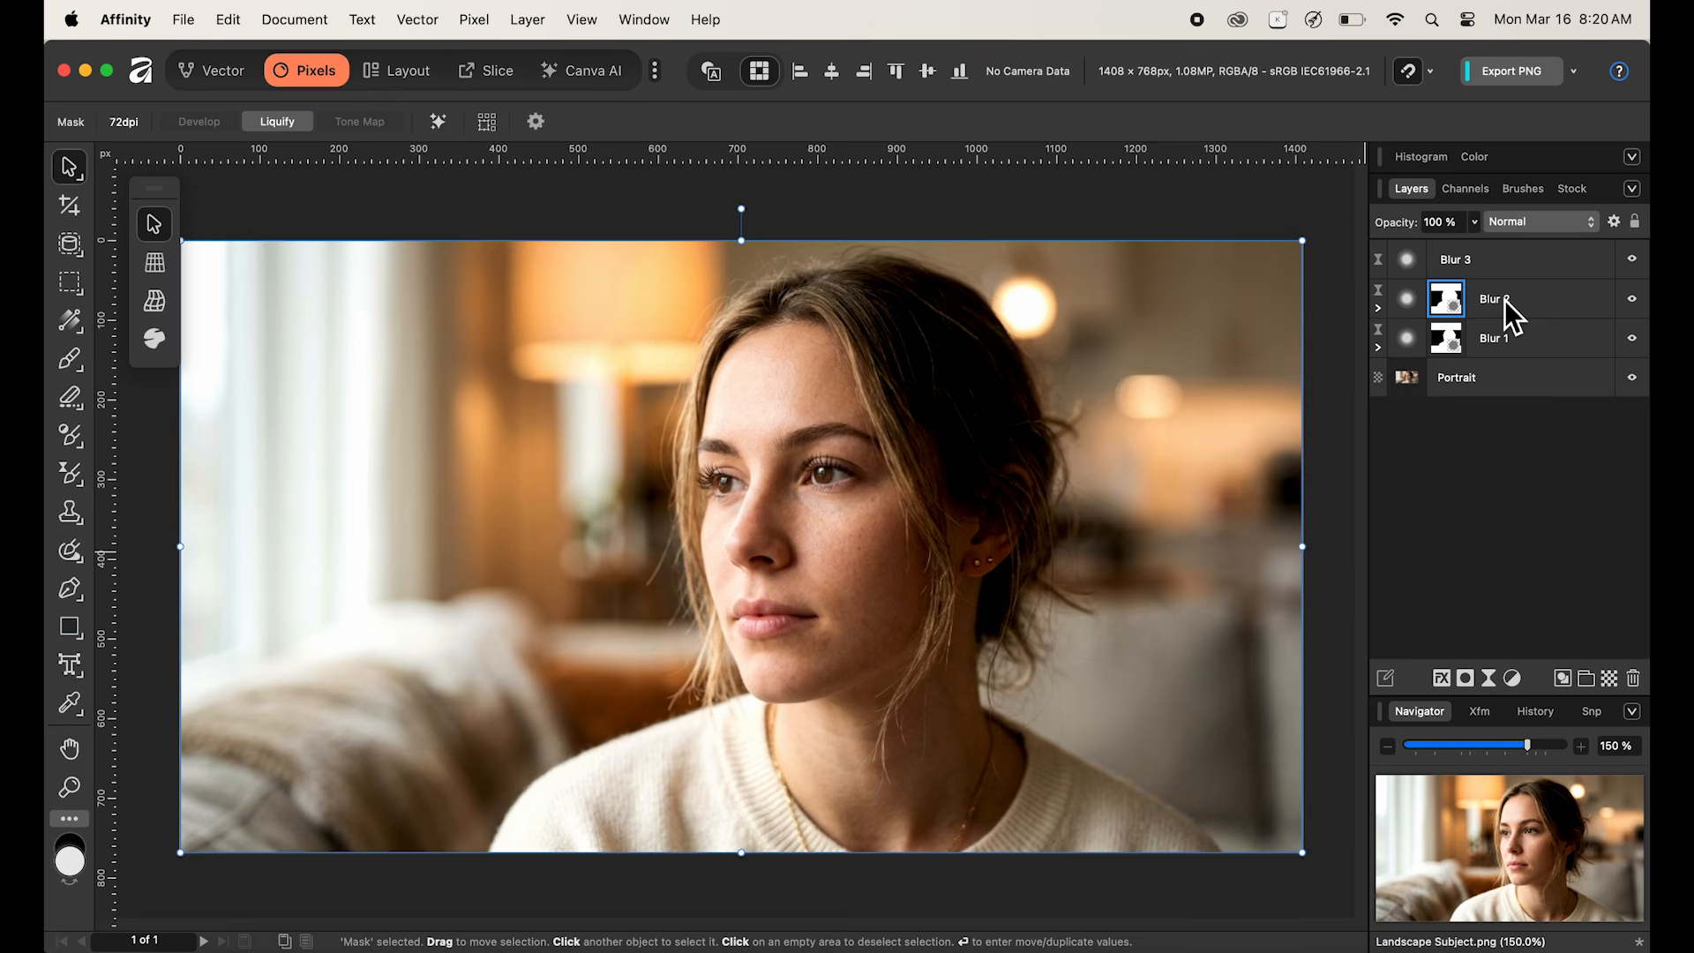
Step: Select the subject of the Portrait layer once more and grow the selection by 187.2 px with the Circular option
{"action": "left_click", "coordinate": [1491, 383]}
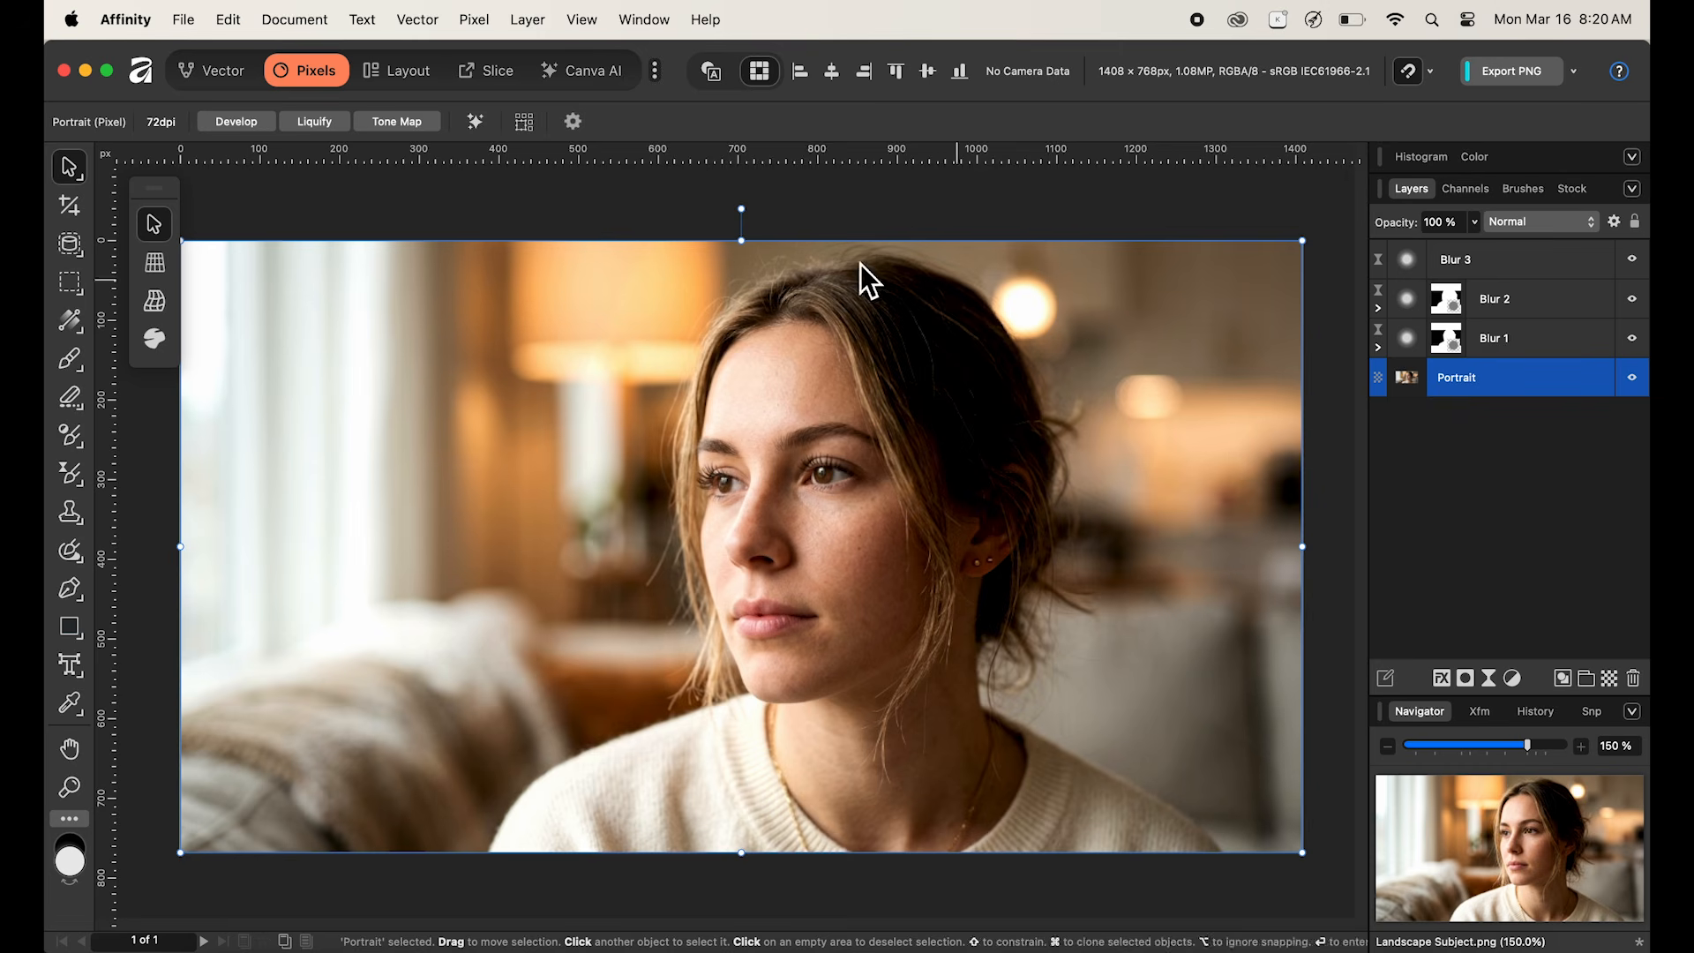
{"action": "left_click", "coordinate": [476, 122]}
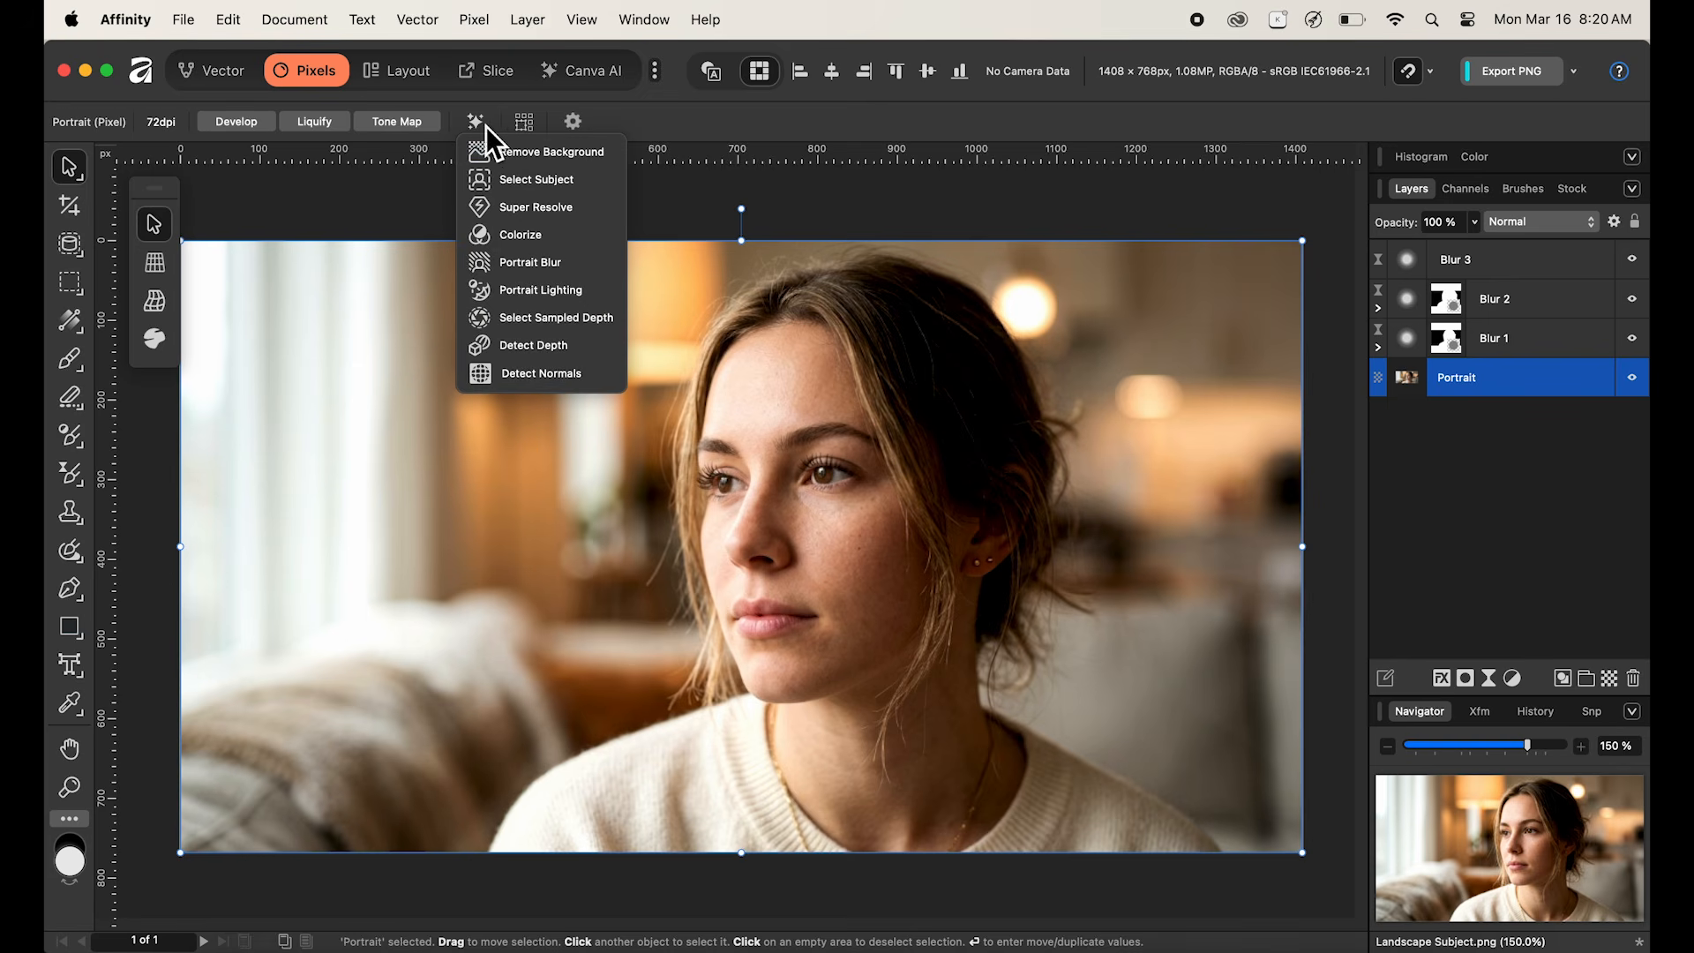
{"action": "left_click", "coordinate": [526, 181]}
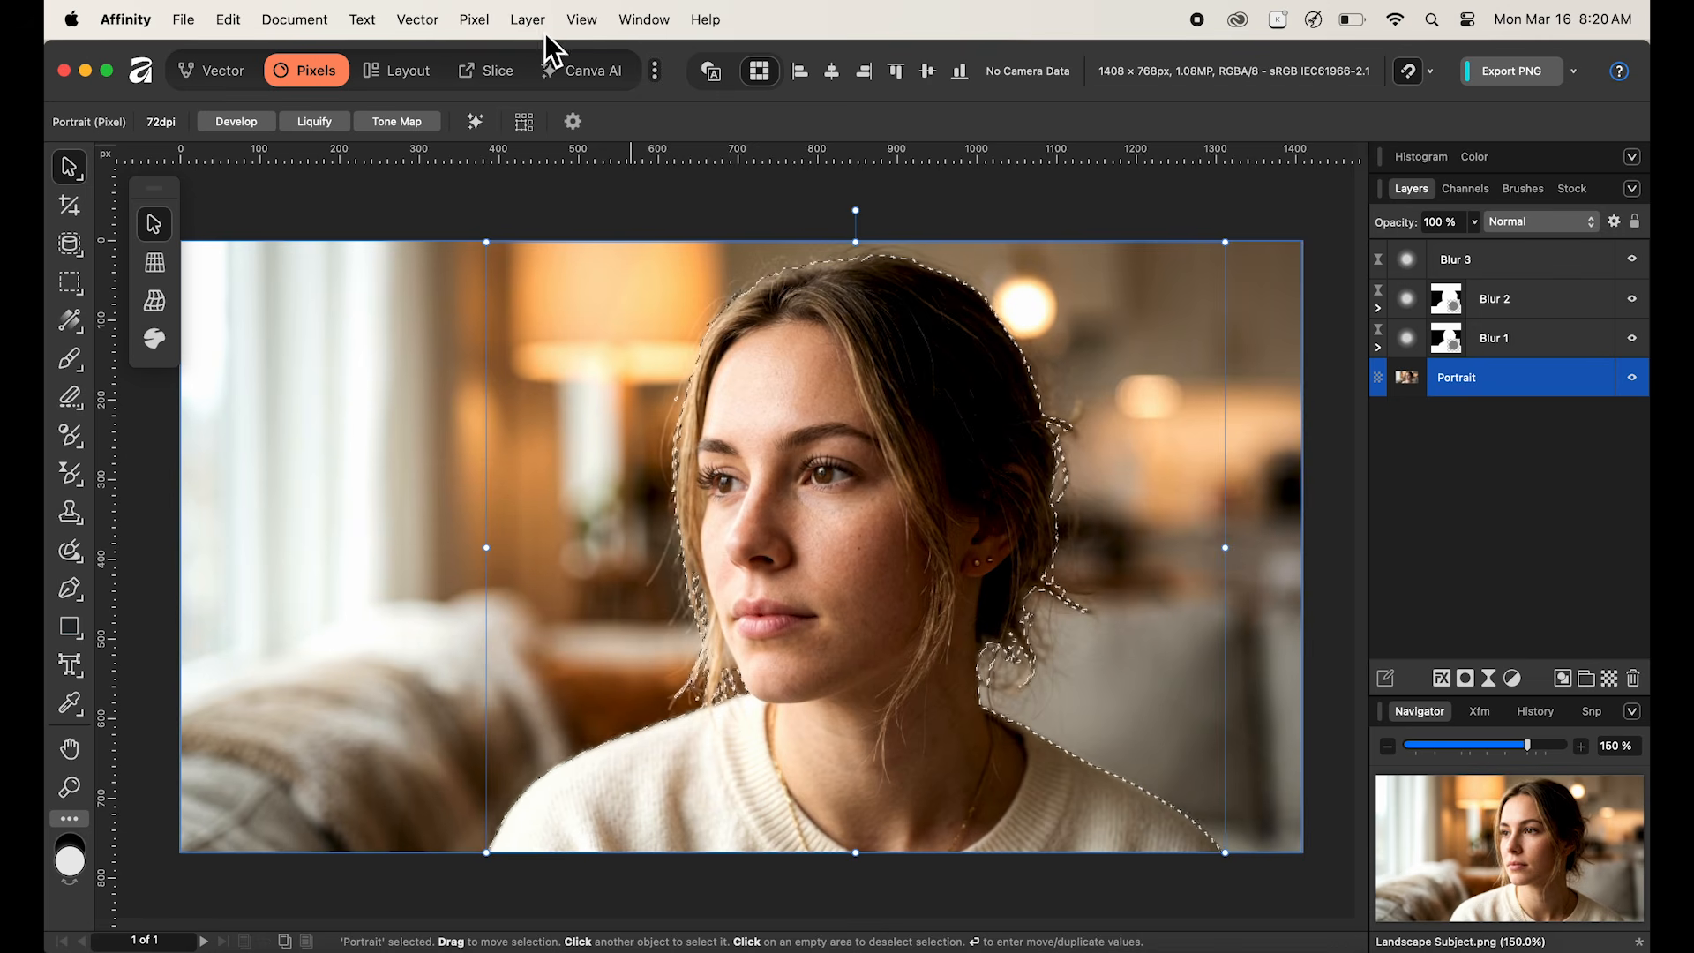
{"action": "left_click", "coordinate": [476, 25]}
{"action": "mouse_move", "coordinate": [532, 97]}
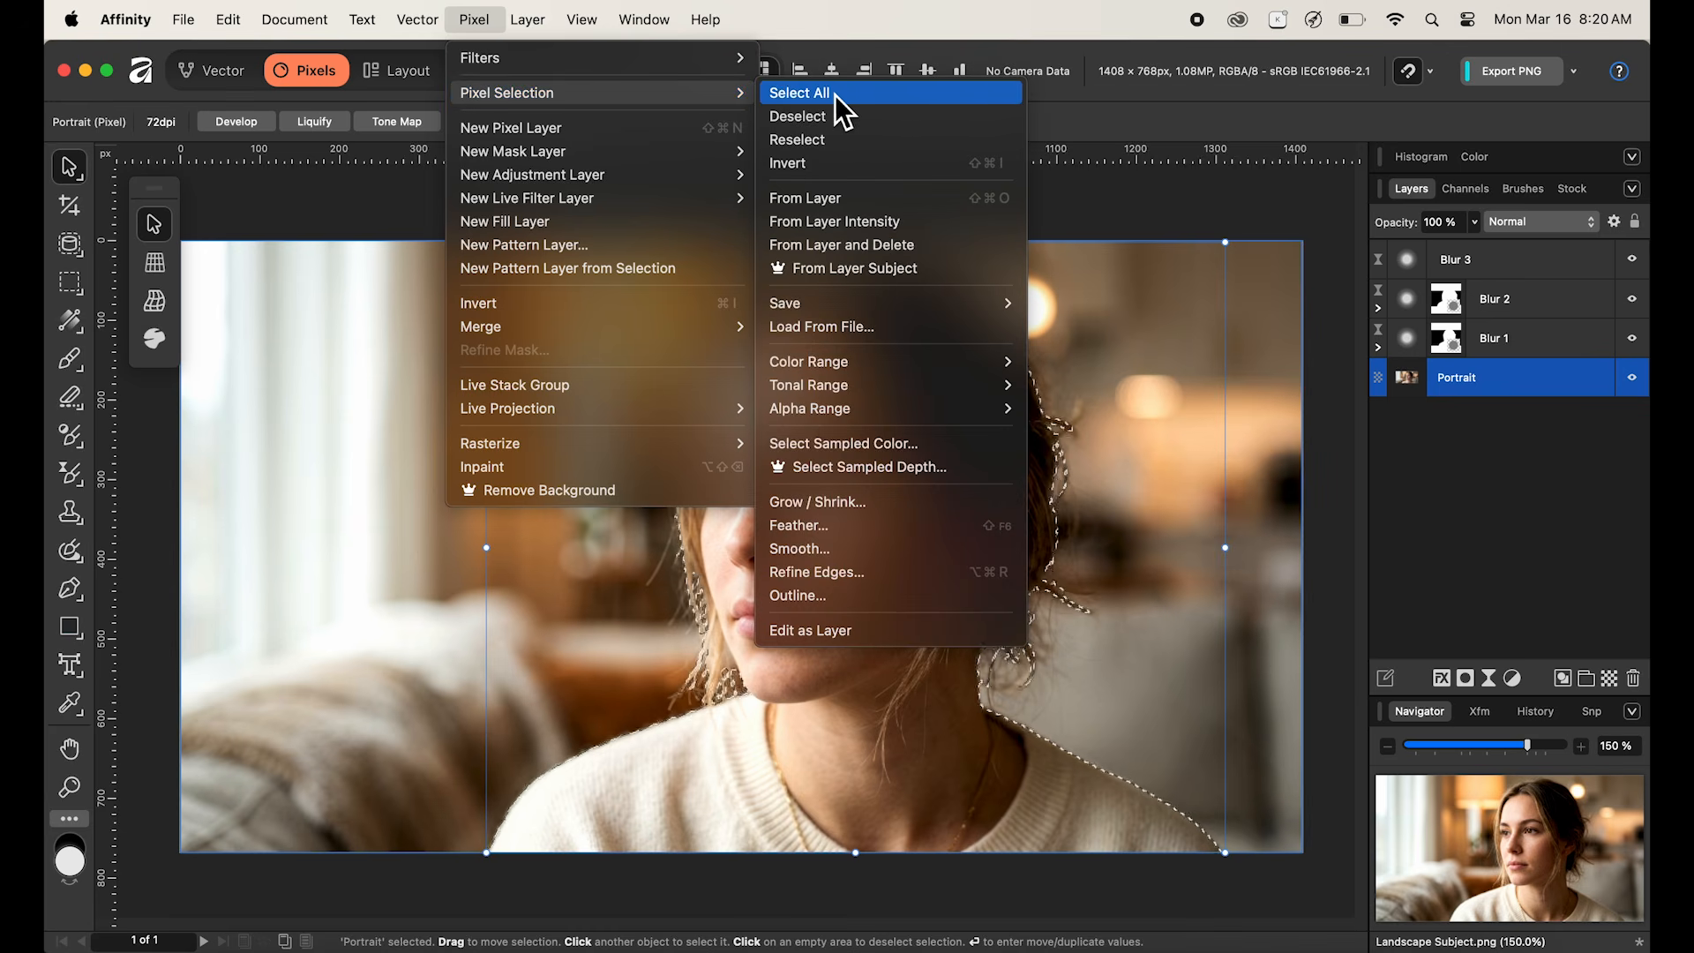
{"action": "left_click", "coordinate": [871, 505]}
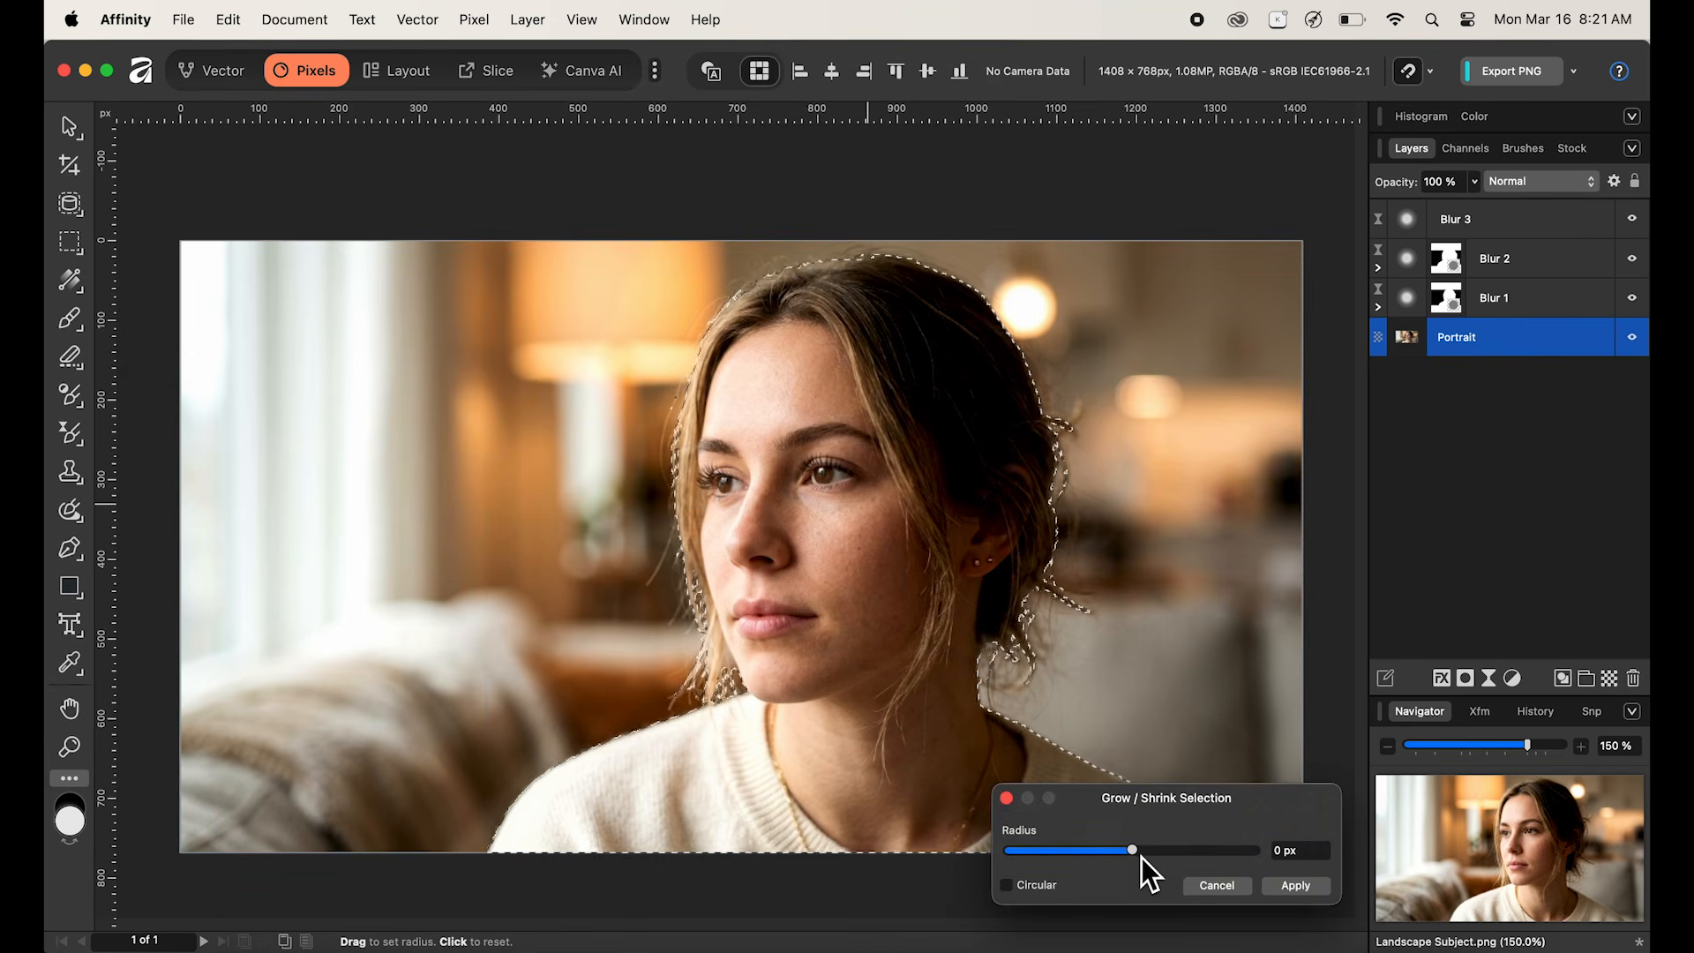
{"action": "left_click_drag", "start_coordinate": [1141, 855], "coordinate": [1163, 861]}
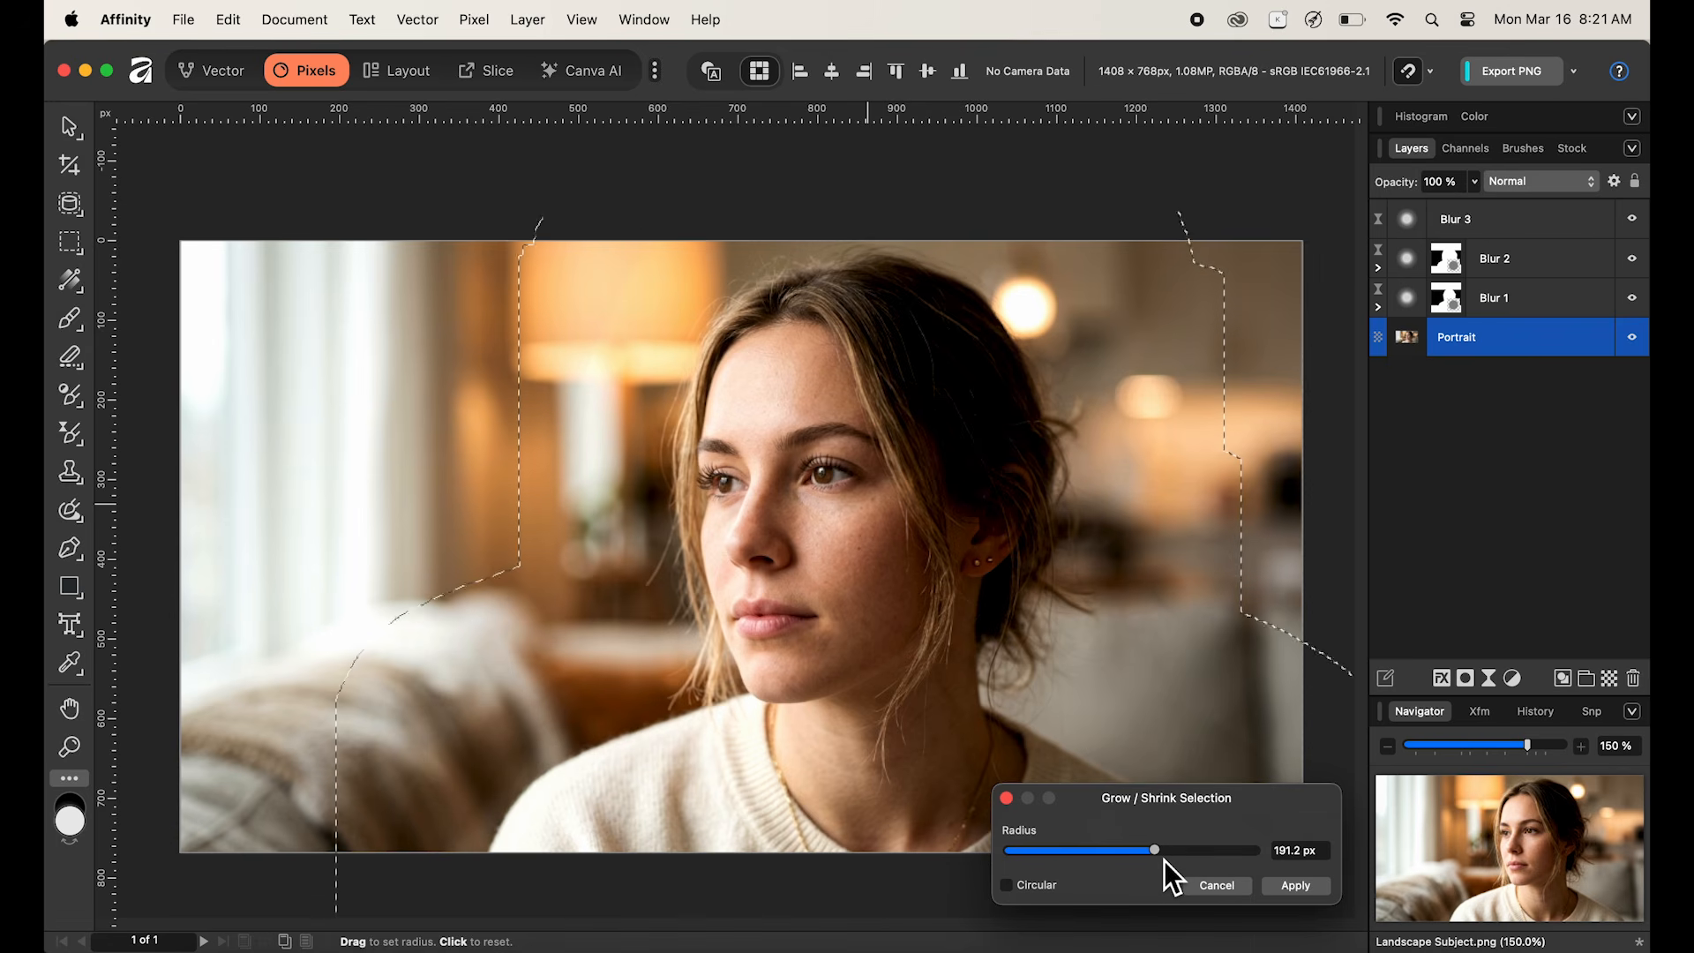
{"action": "left_click_drag", "start_coordinate": [1163, 860], "coordinate": [1162, 860]}
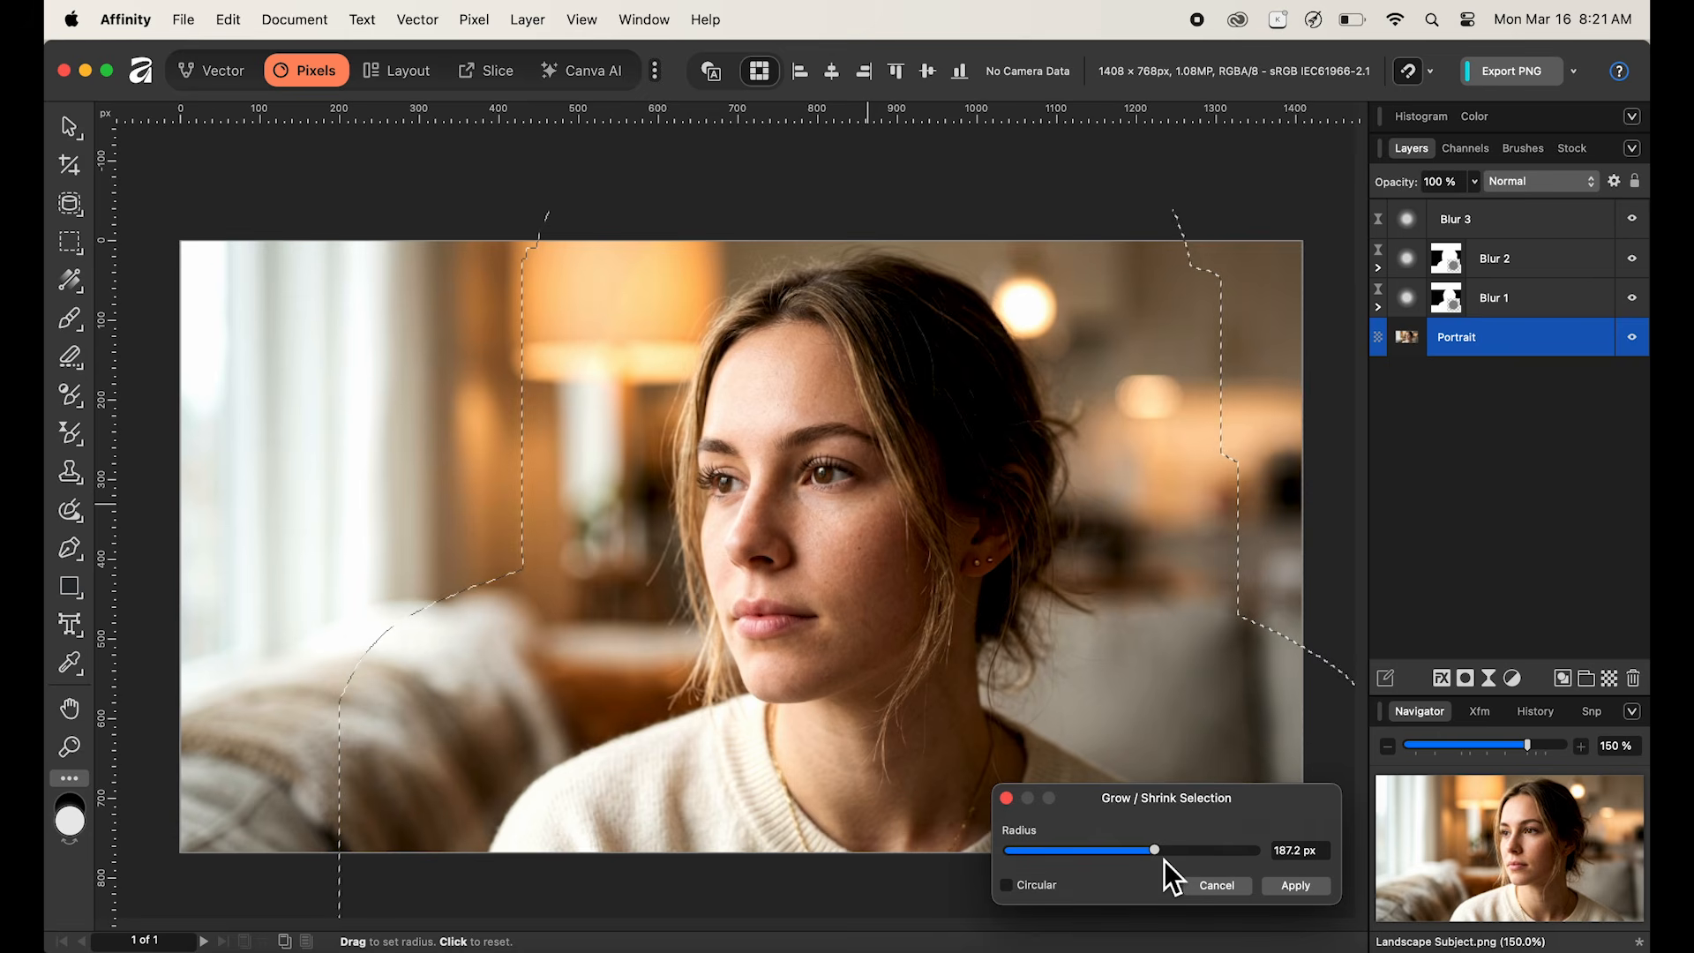
{"action": "left_click", "coordinate": [1050, 893]}
{"action": "left_click", "coordinate": [1277, 887]}
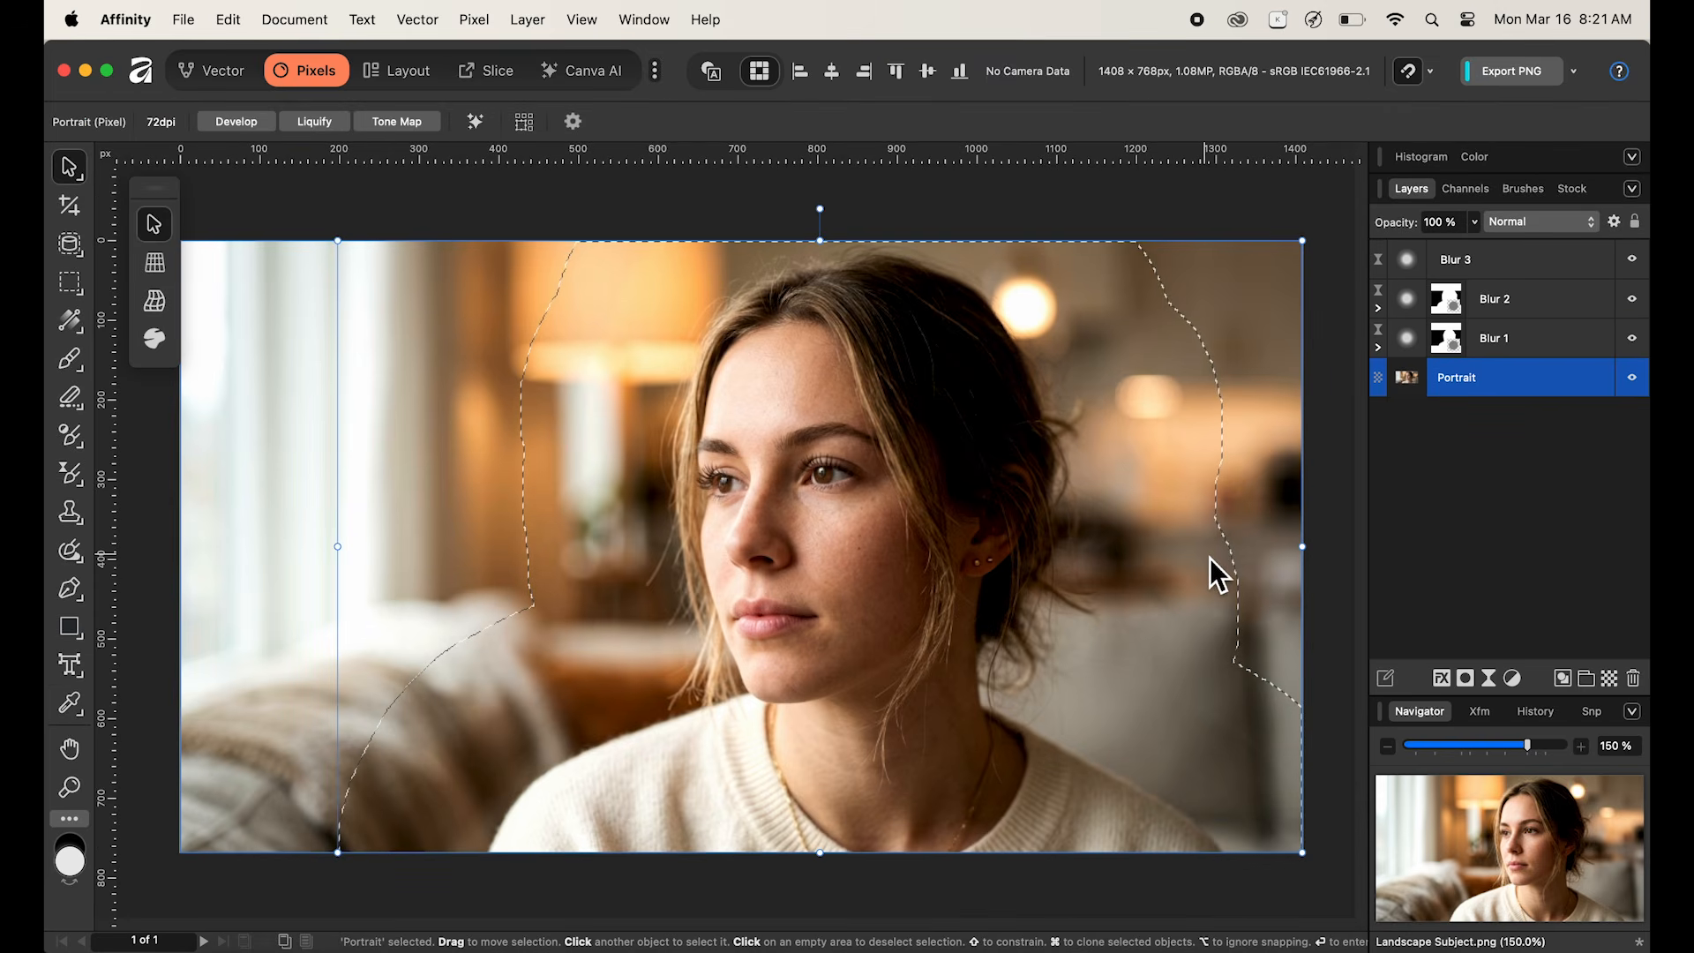
Step: Add a mask to the Blur 3 layer from the grown subject selection
{"action": "left_click", "coordinate": [1512, 260]}
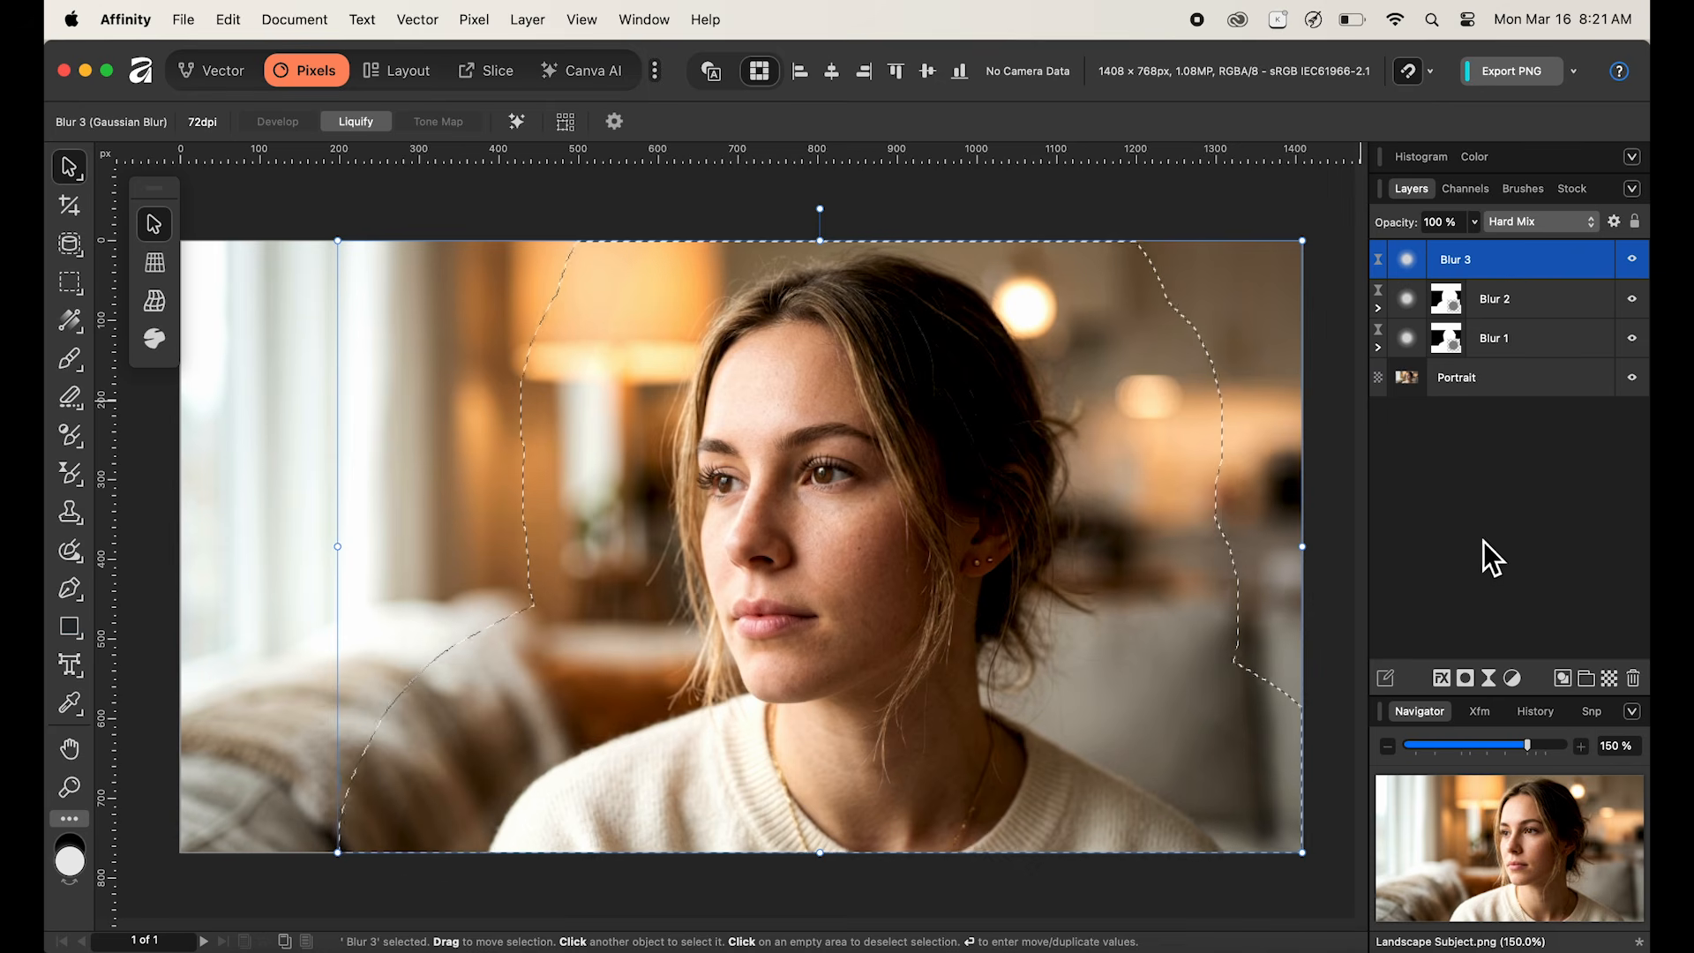
{"action": "left_click", "coordinate": [1468, 677]}
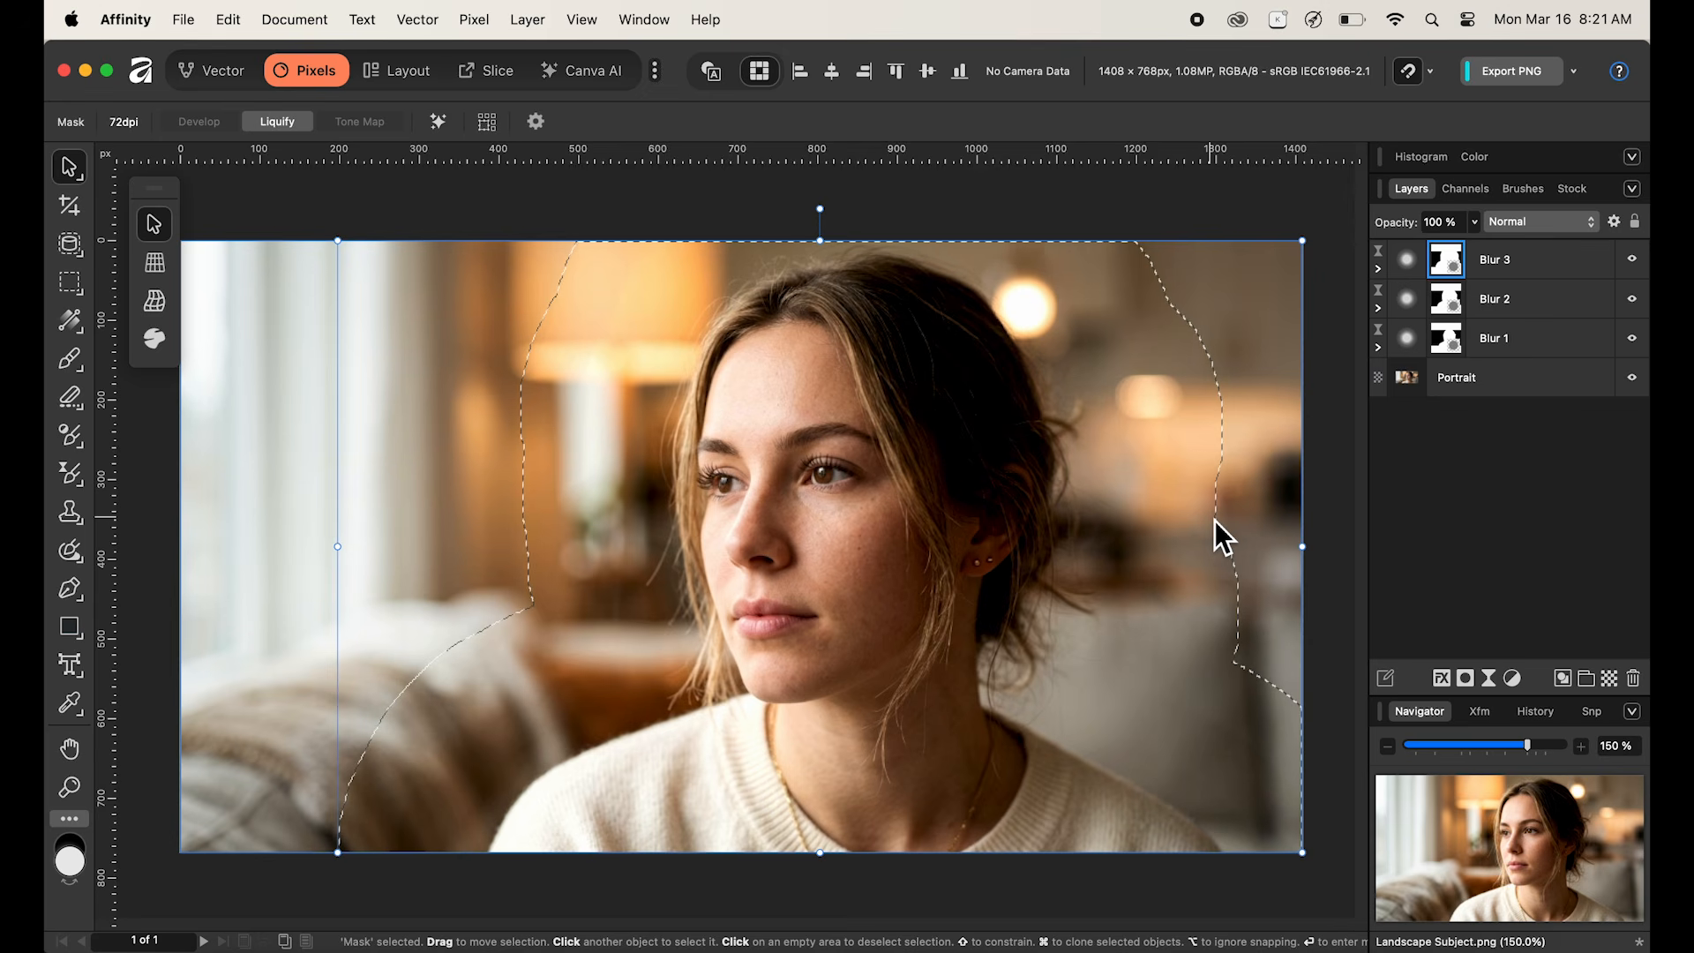
Step: Clear the pixel selection and group the Blur 1, Blur 2 and Blur 3 layers together
{"action": "key", "text": "super+d"}
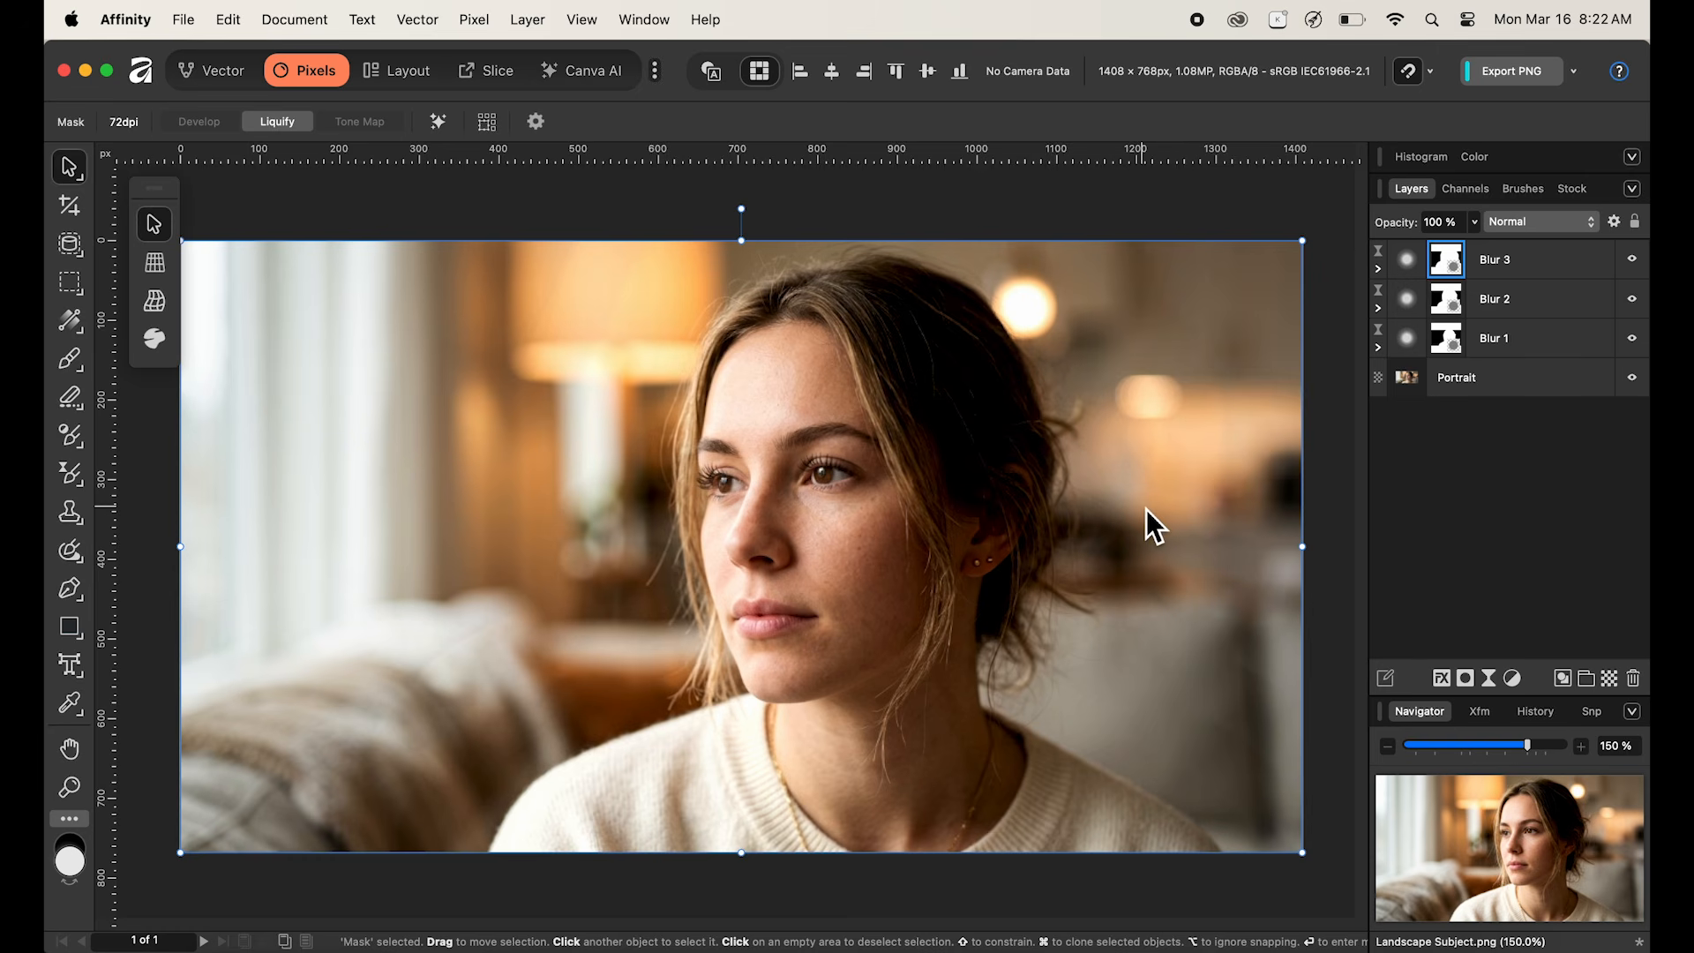
{"action": "left_click", "coordinate": [1541, 350]}
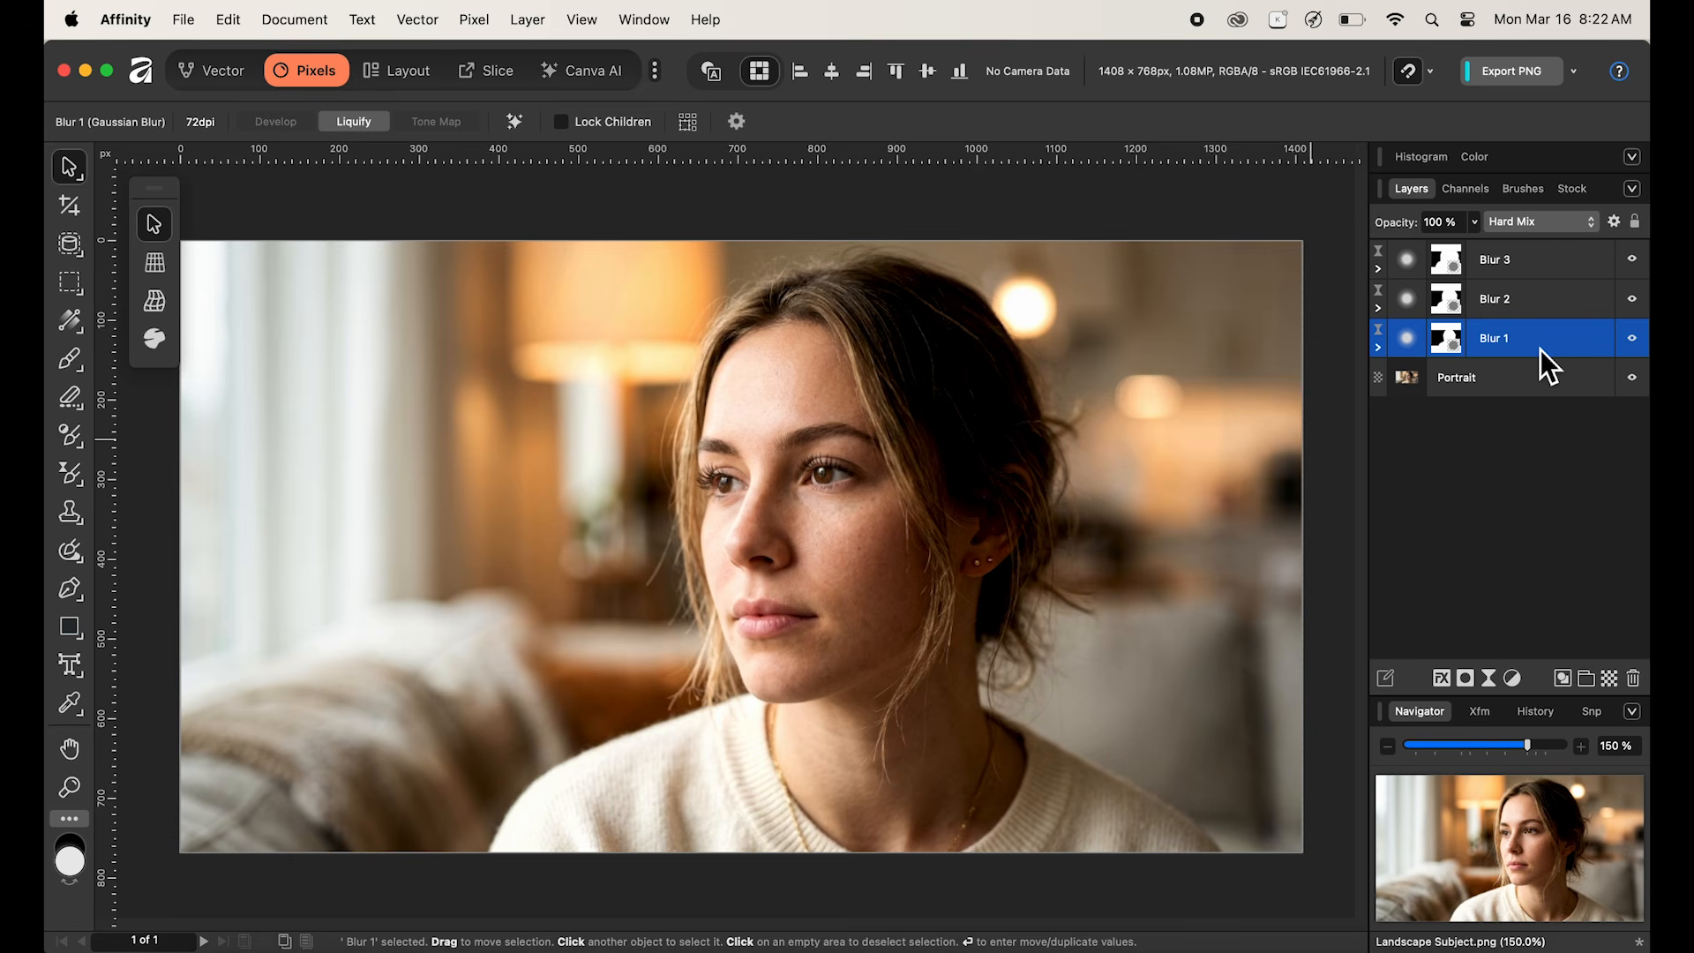
{"action": "left_click", "coordinate": [1547, 263], "text": "shift"}
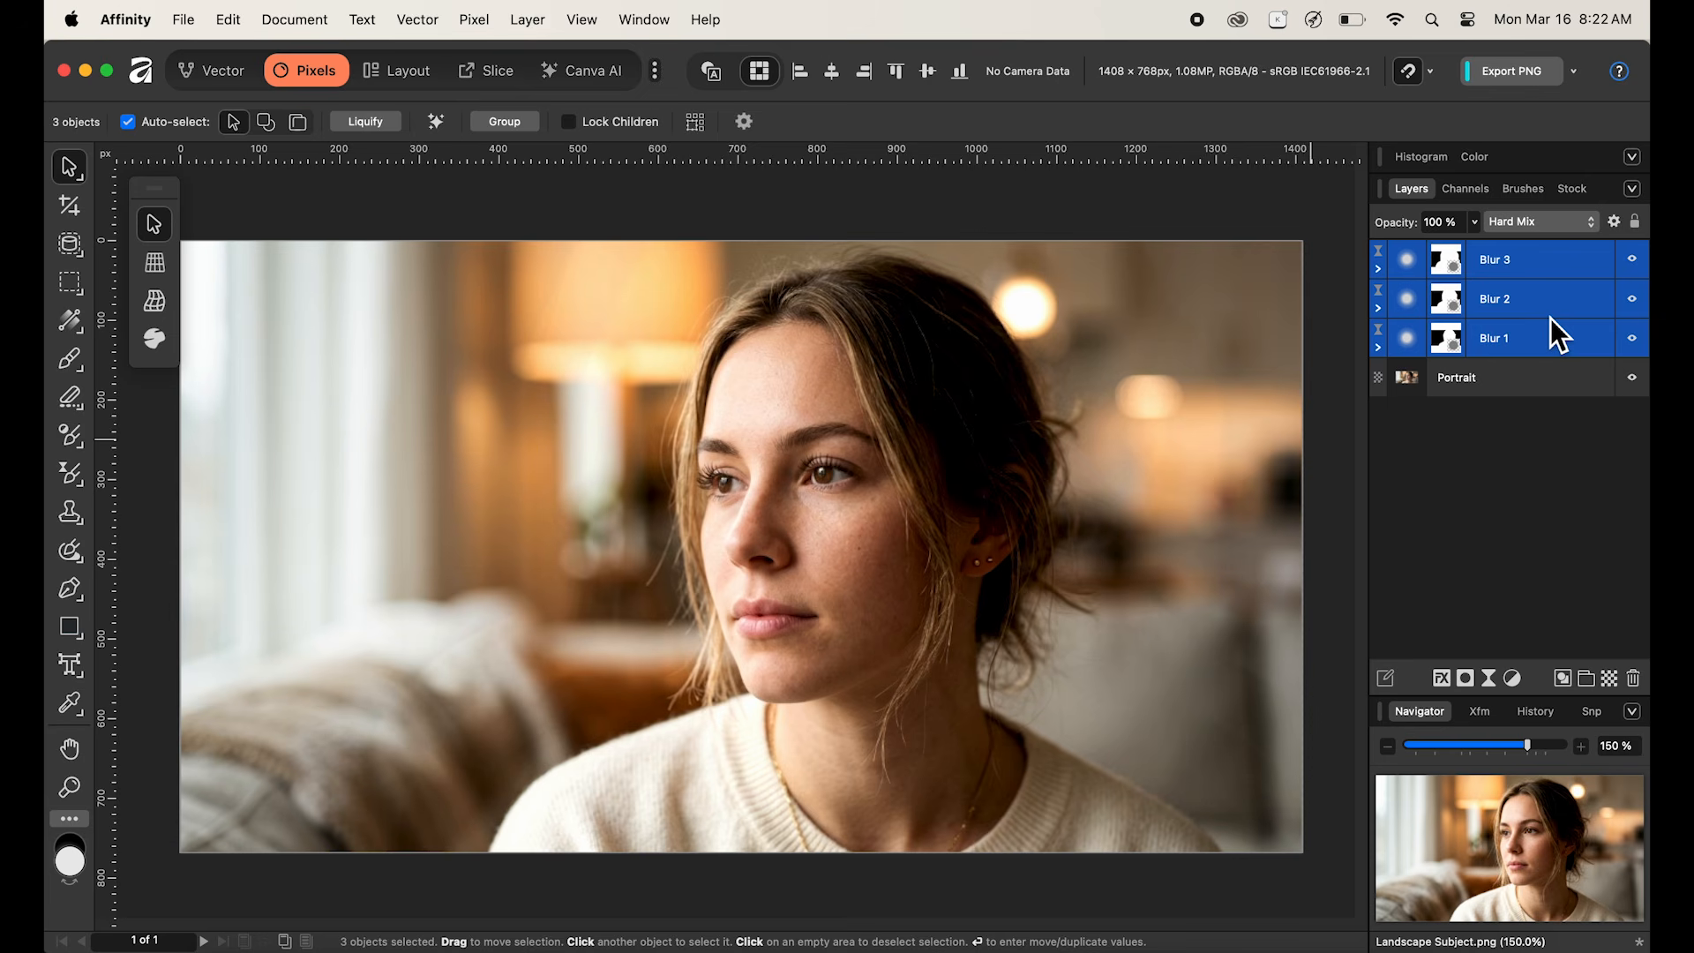
{"action": "key", "text": "super+g"}
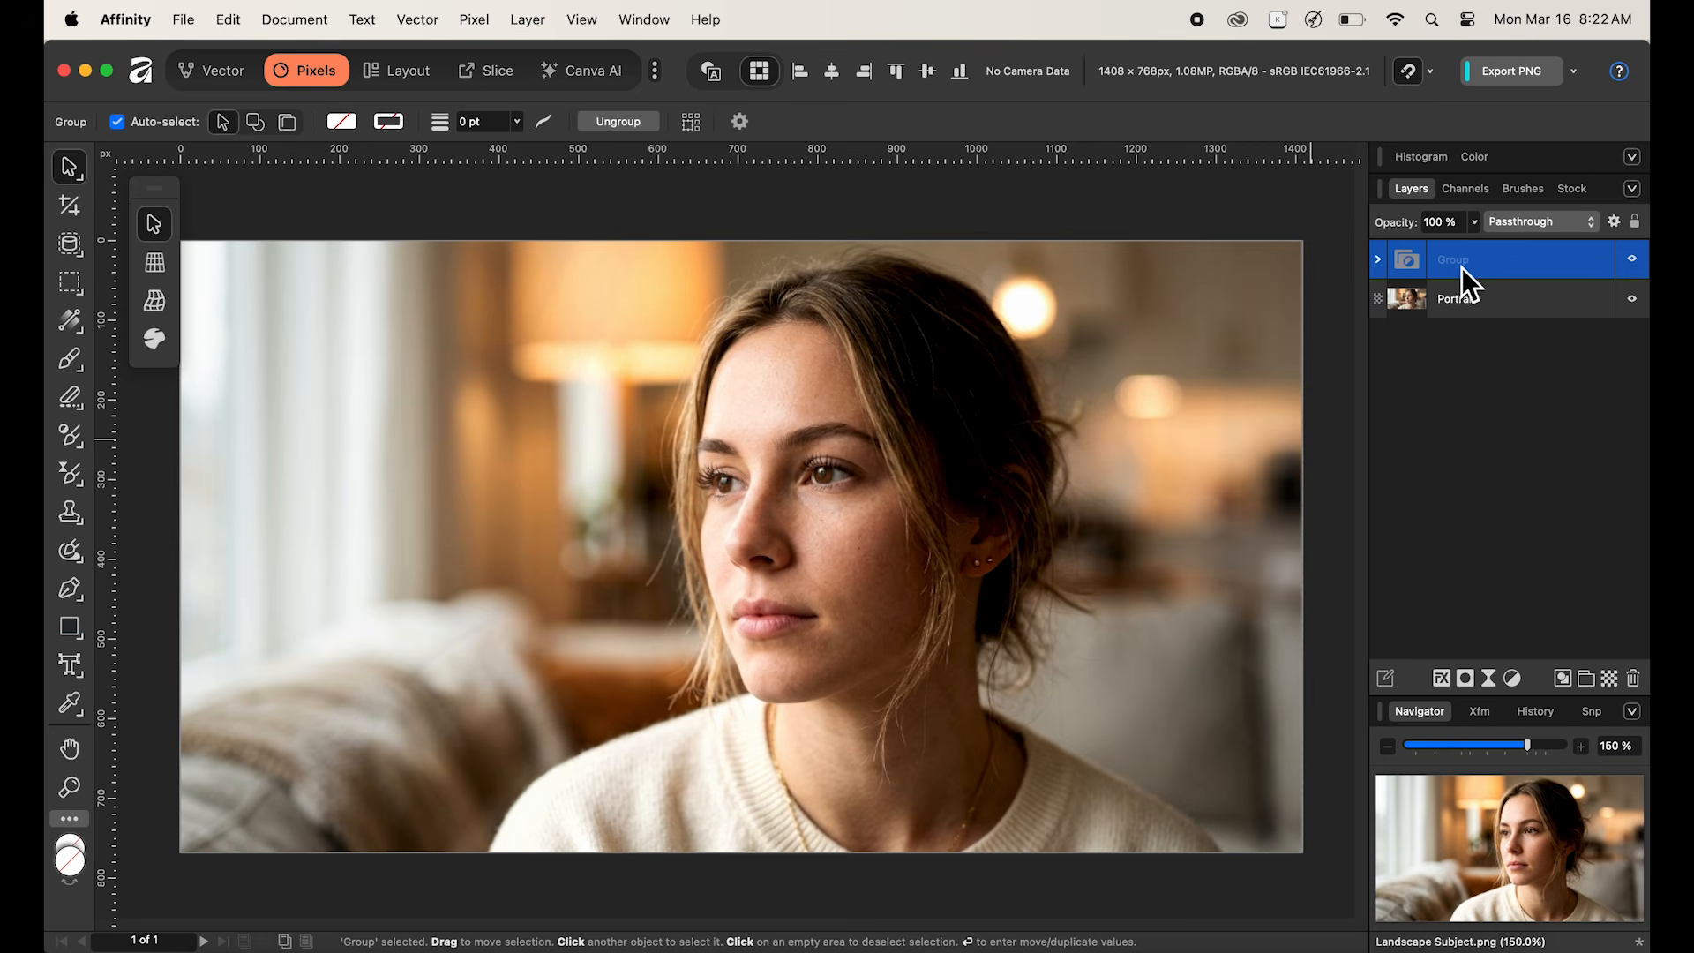
Step: Rename the new group above the Portrait layer as Gaussian Blur
{"action": "double_click", "coordinate": [1461, 262]}
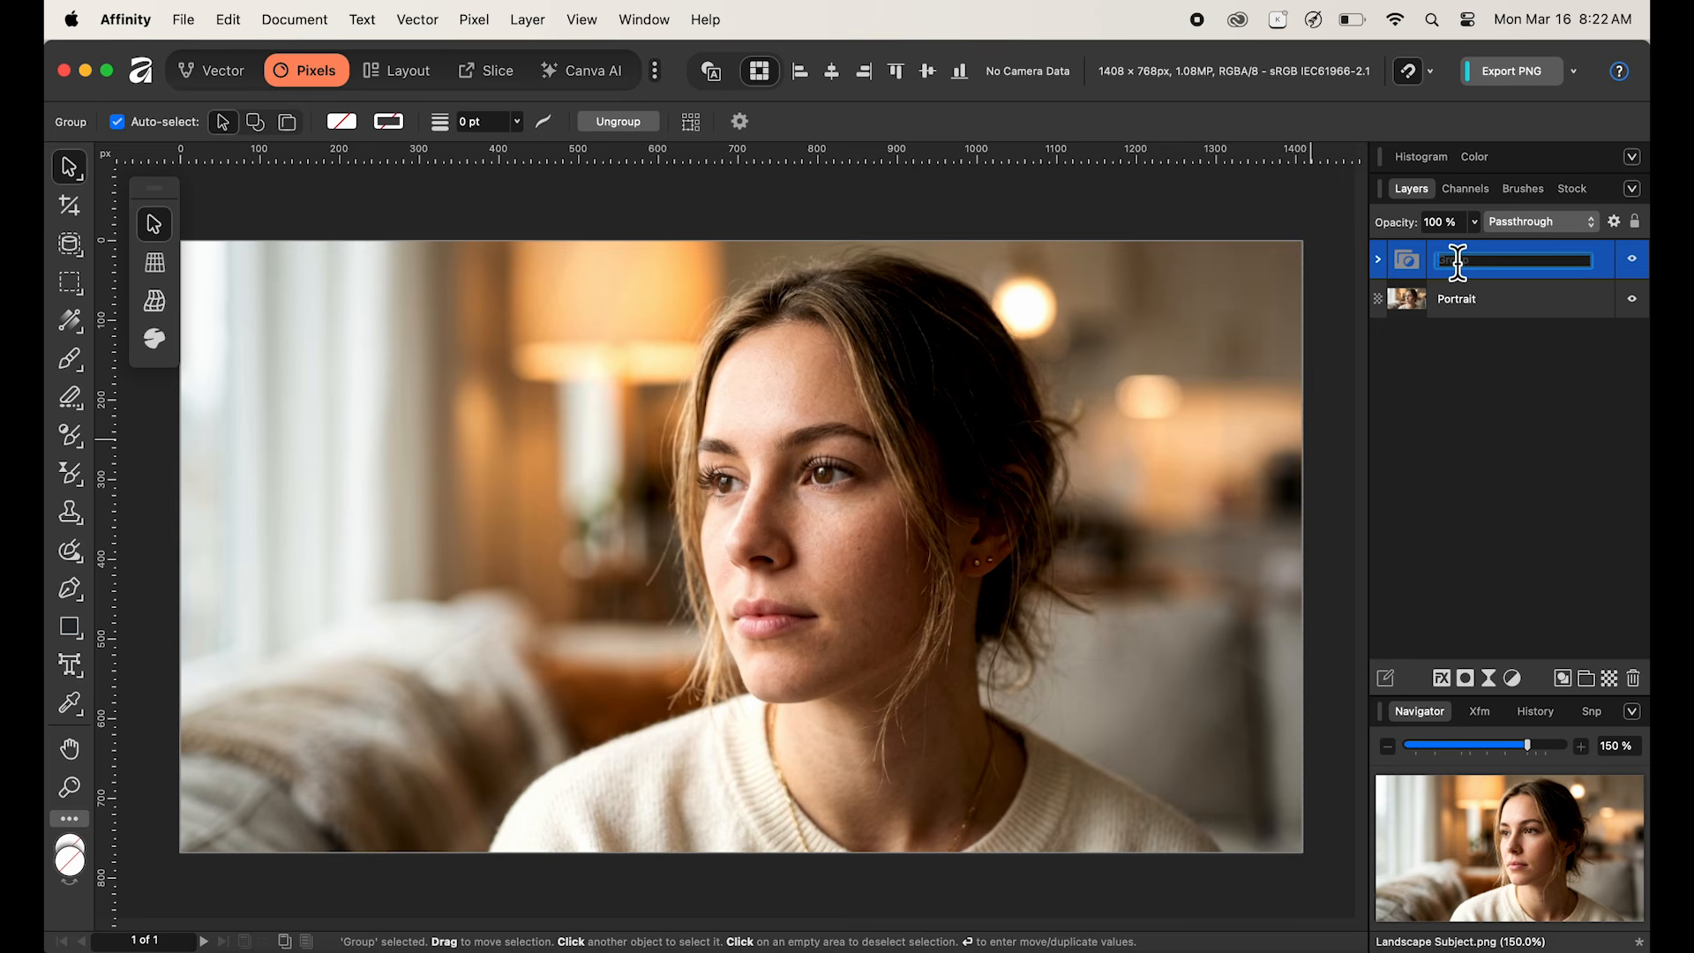
{"action": "type", "text": "Gaussian Blur"}
{"action": "key", "text": "Return"}
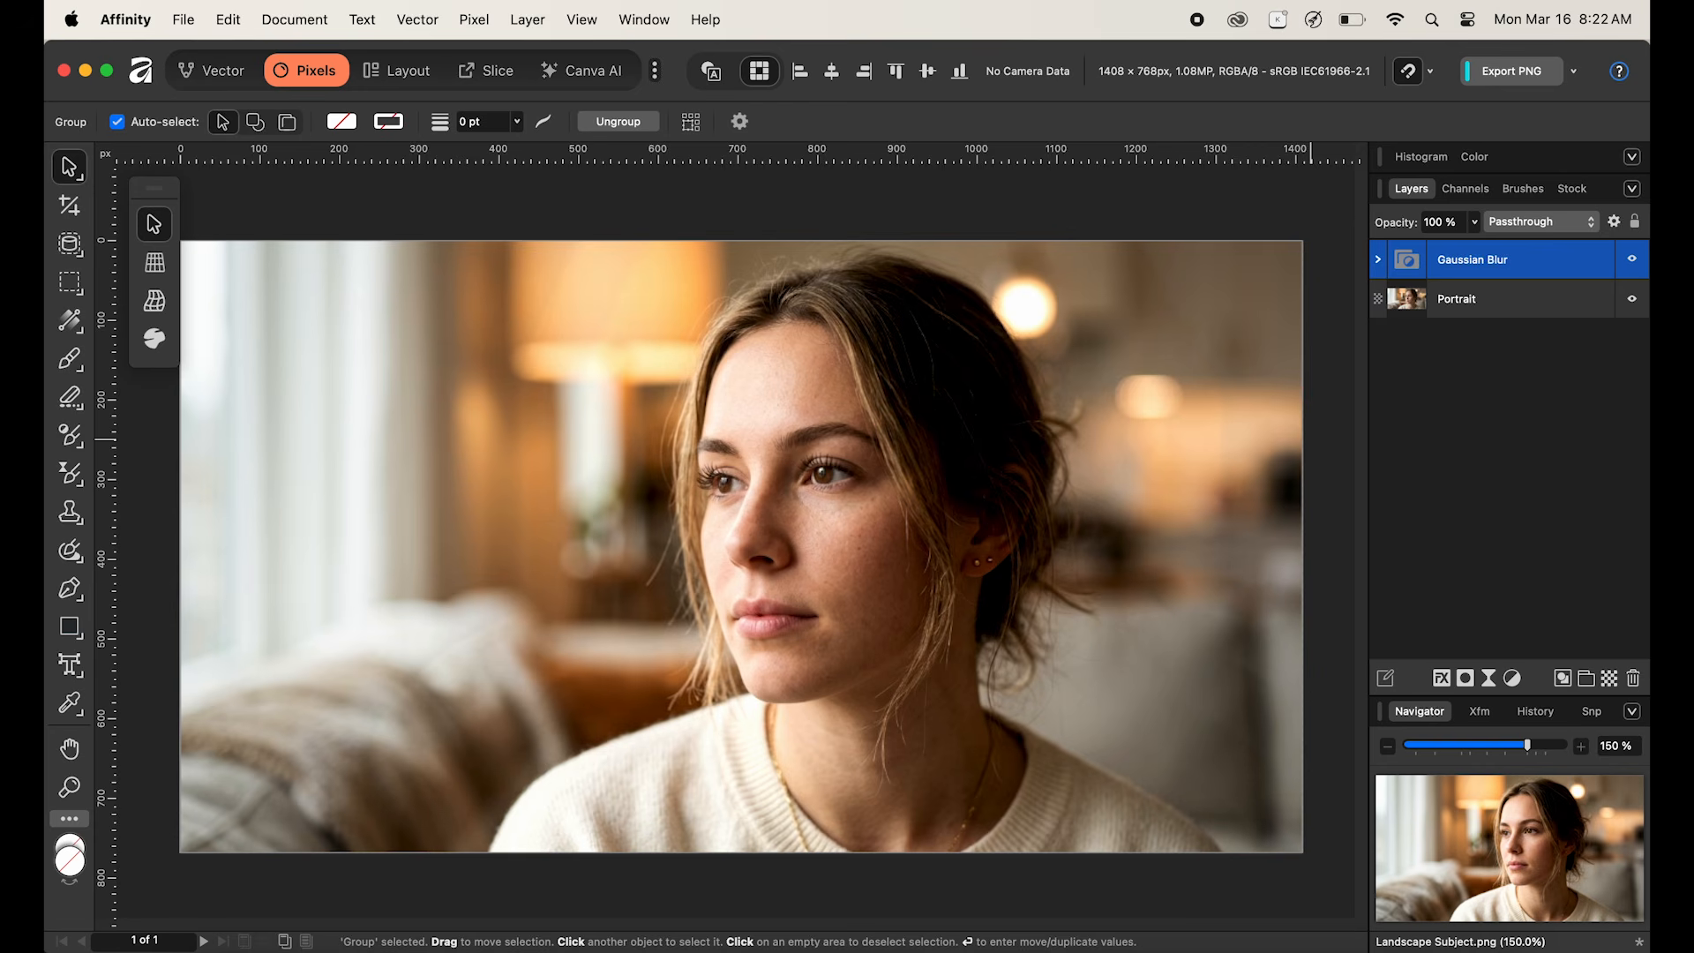
Step: Compare the portrait with the Gaussian Blur group hidden and shown, and view the group's blend mode options without changing them
{"action": "left_click", "coordinate": [1633, 260]}
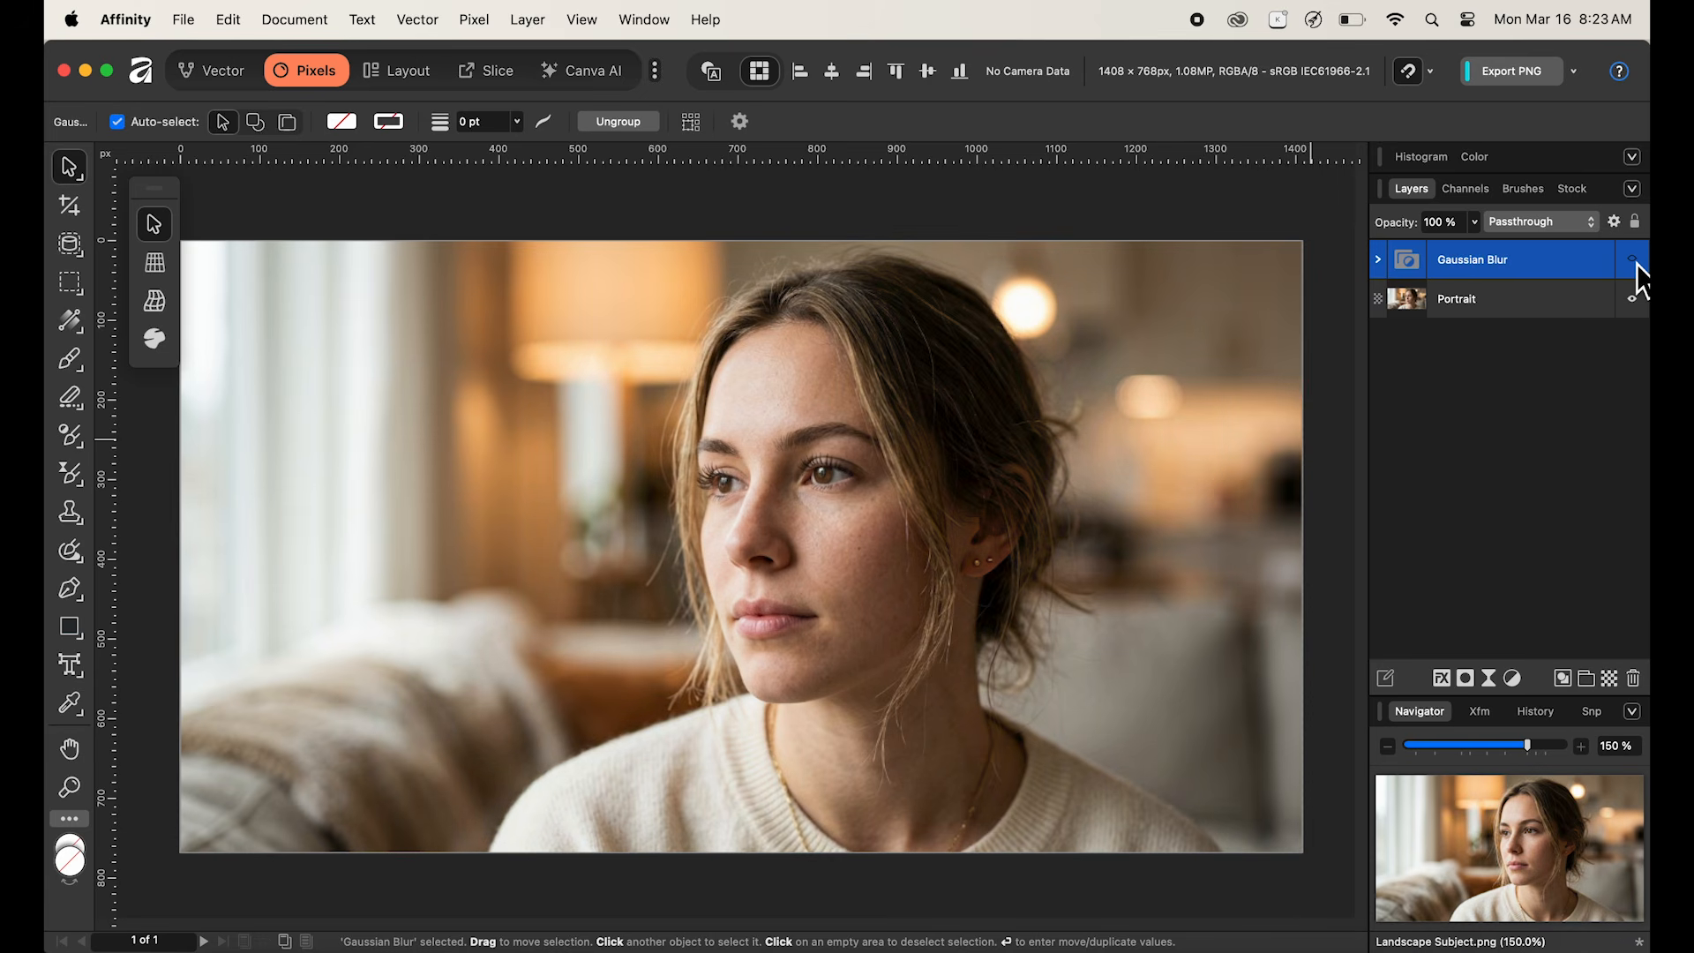
{"action": "left_click", "coordinate": [1634, 262]}
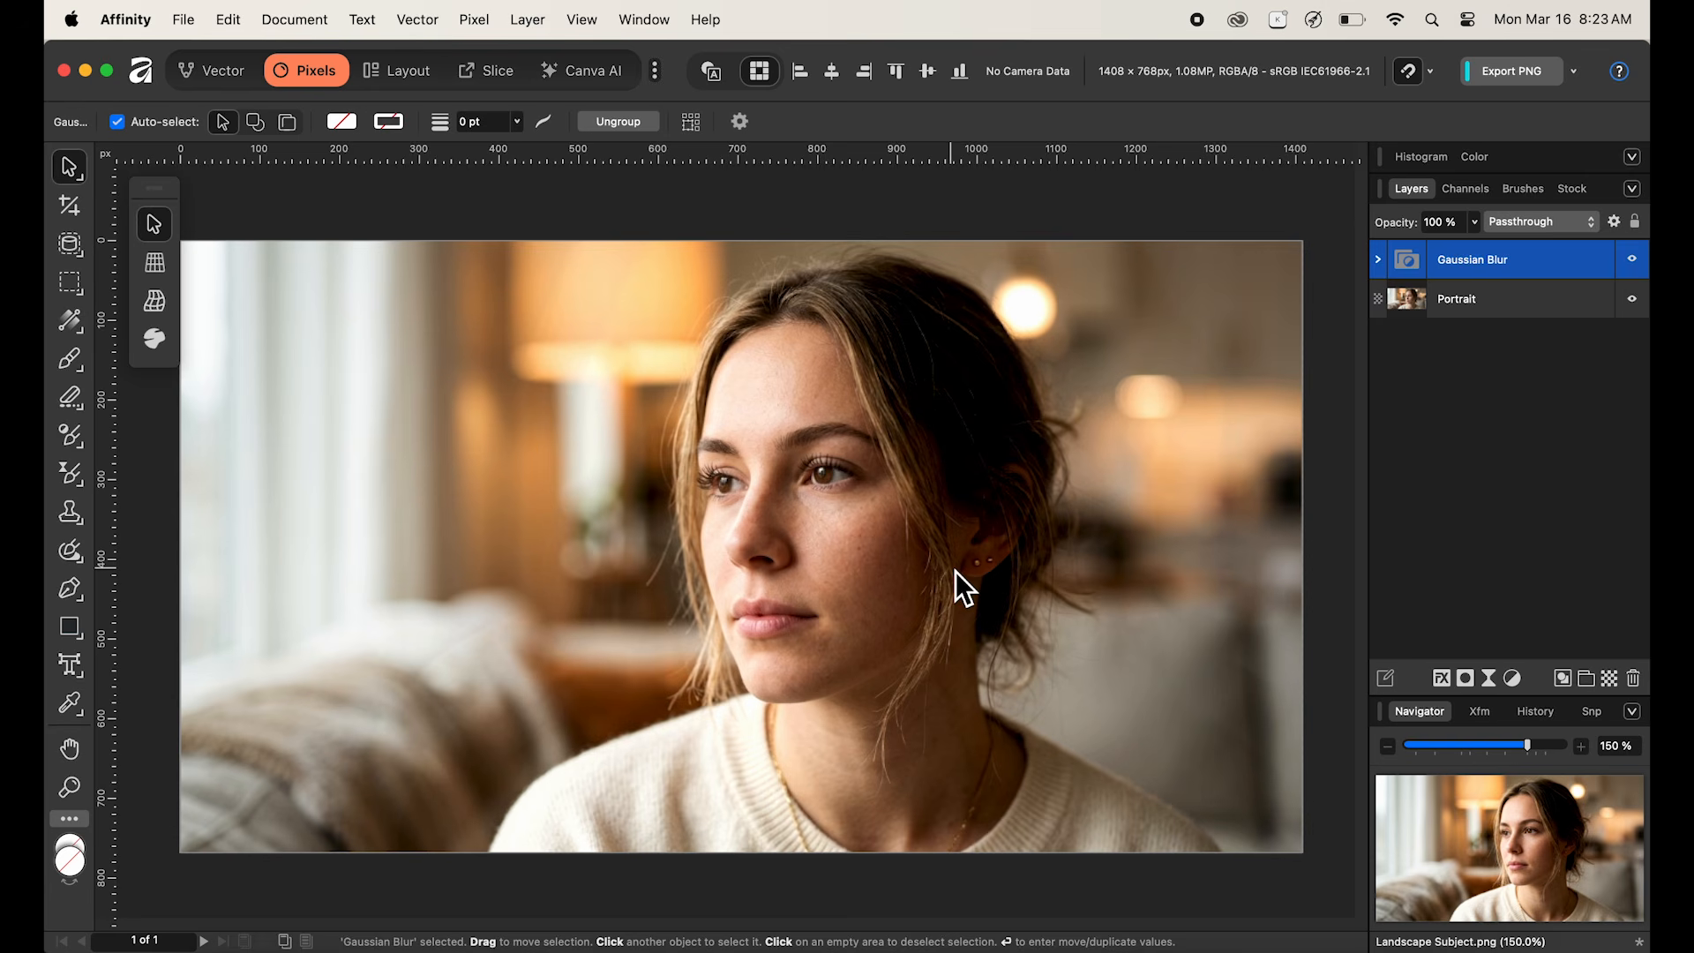
{"action": "left_click", "coordinate": [1537, 230]}
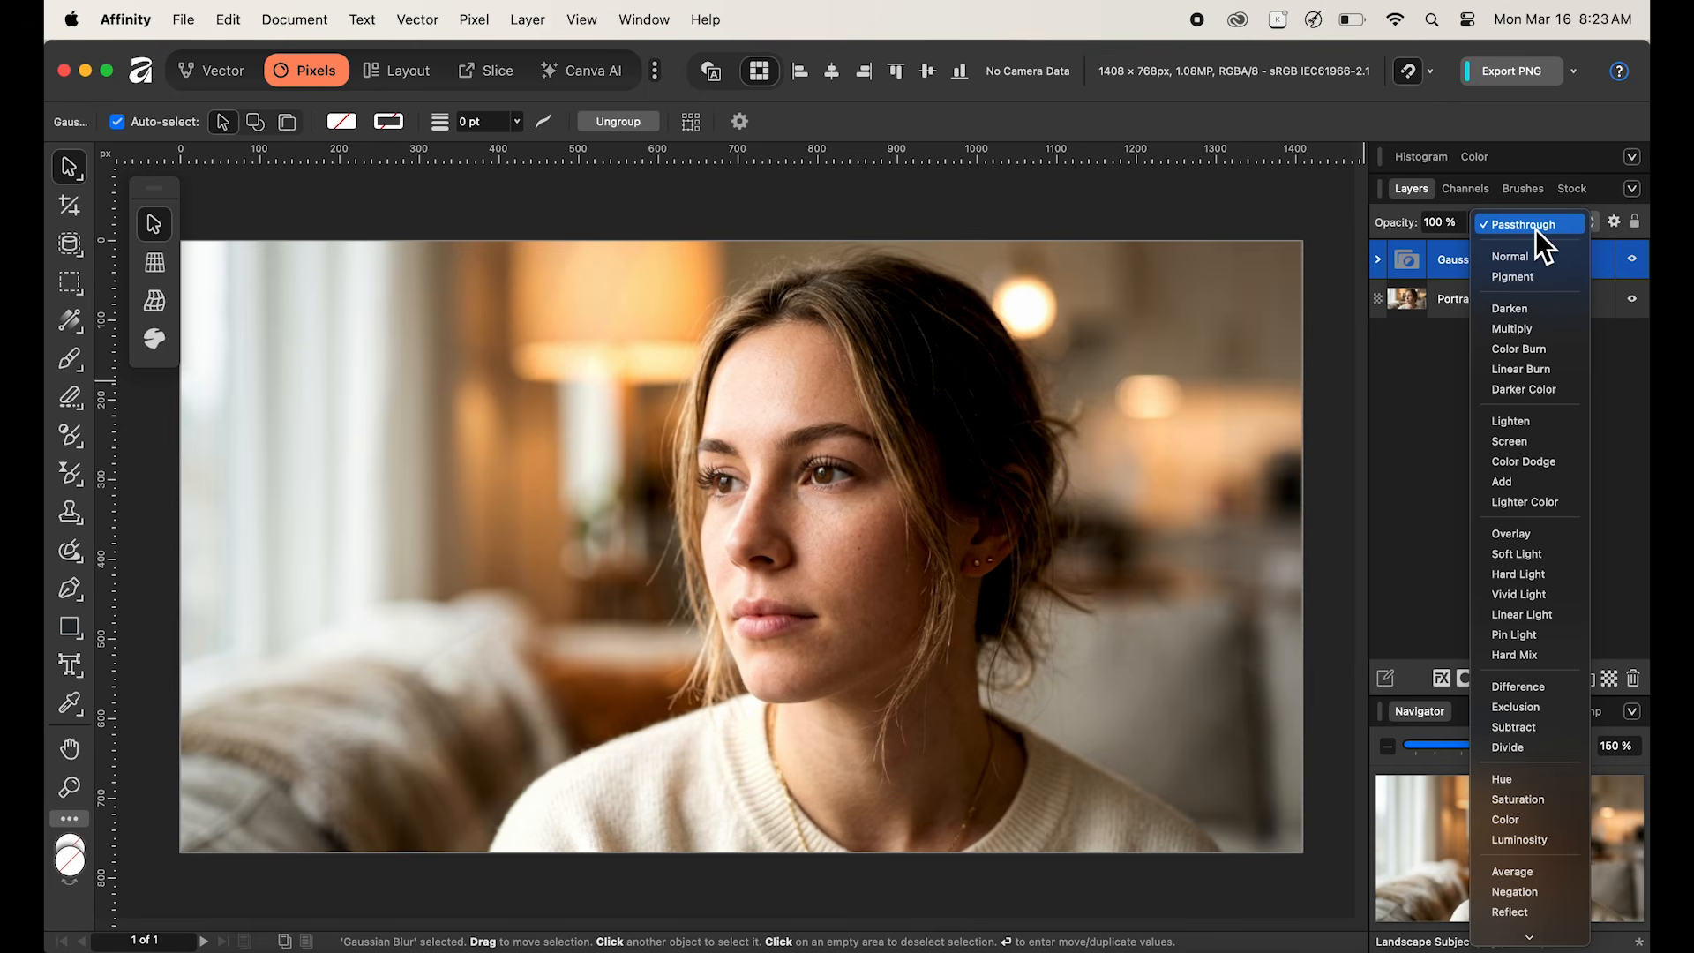
{"action": "left_click", "coordinate": [1415, 390]}
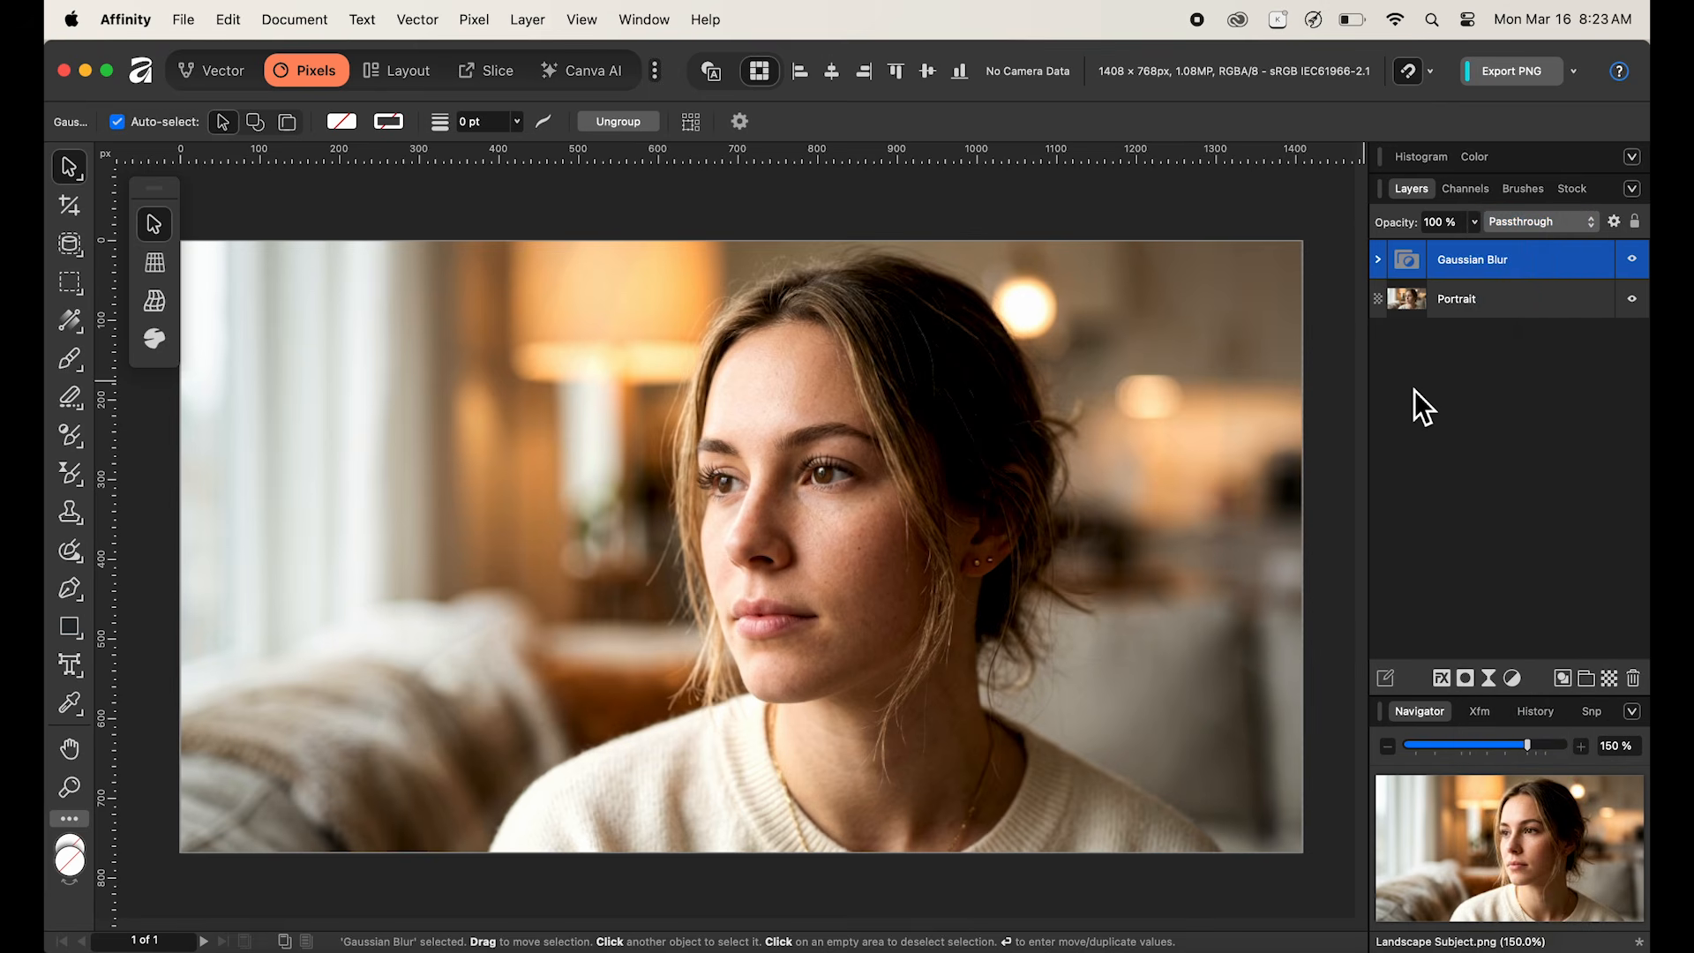